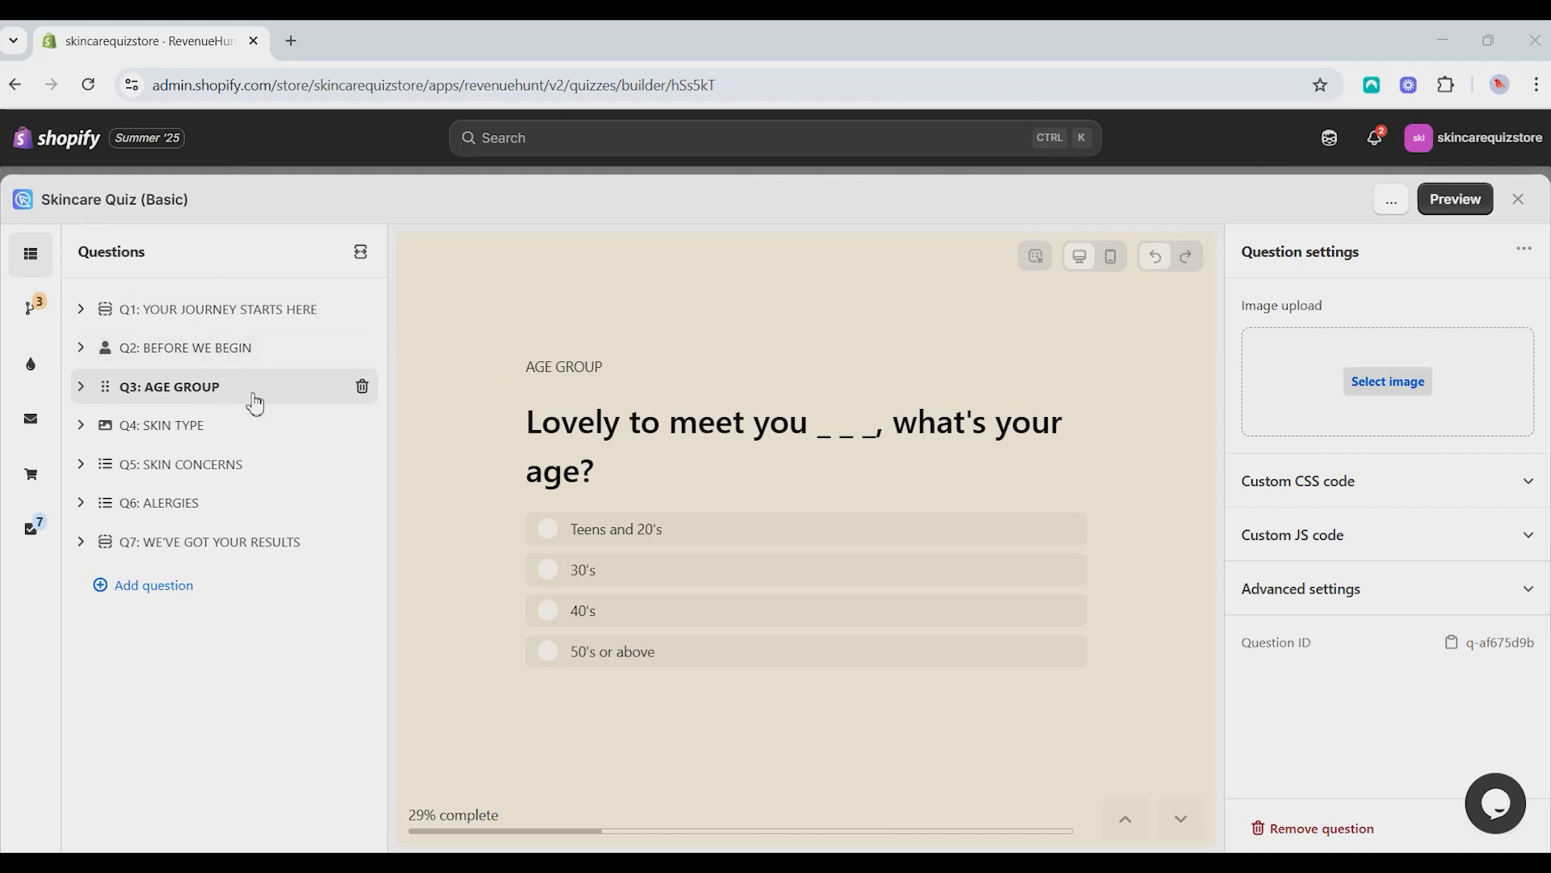
- Review the Skin Type and Skin Concerns questions and open the results pages
{"action": "left_click", "coordinate": [234, 442]}
{"action": "left_click", "coordinate": [233, 466]}
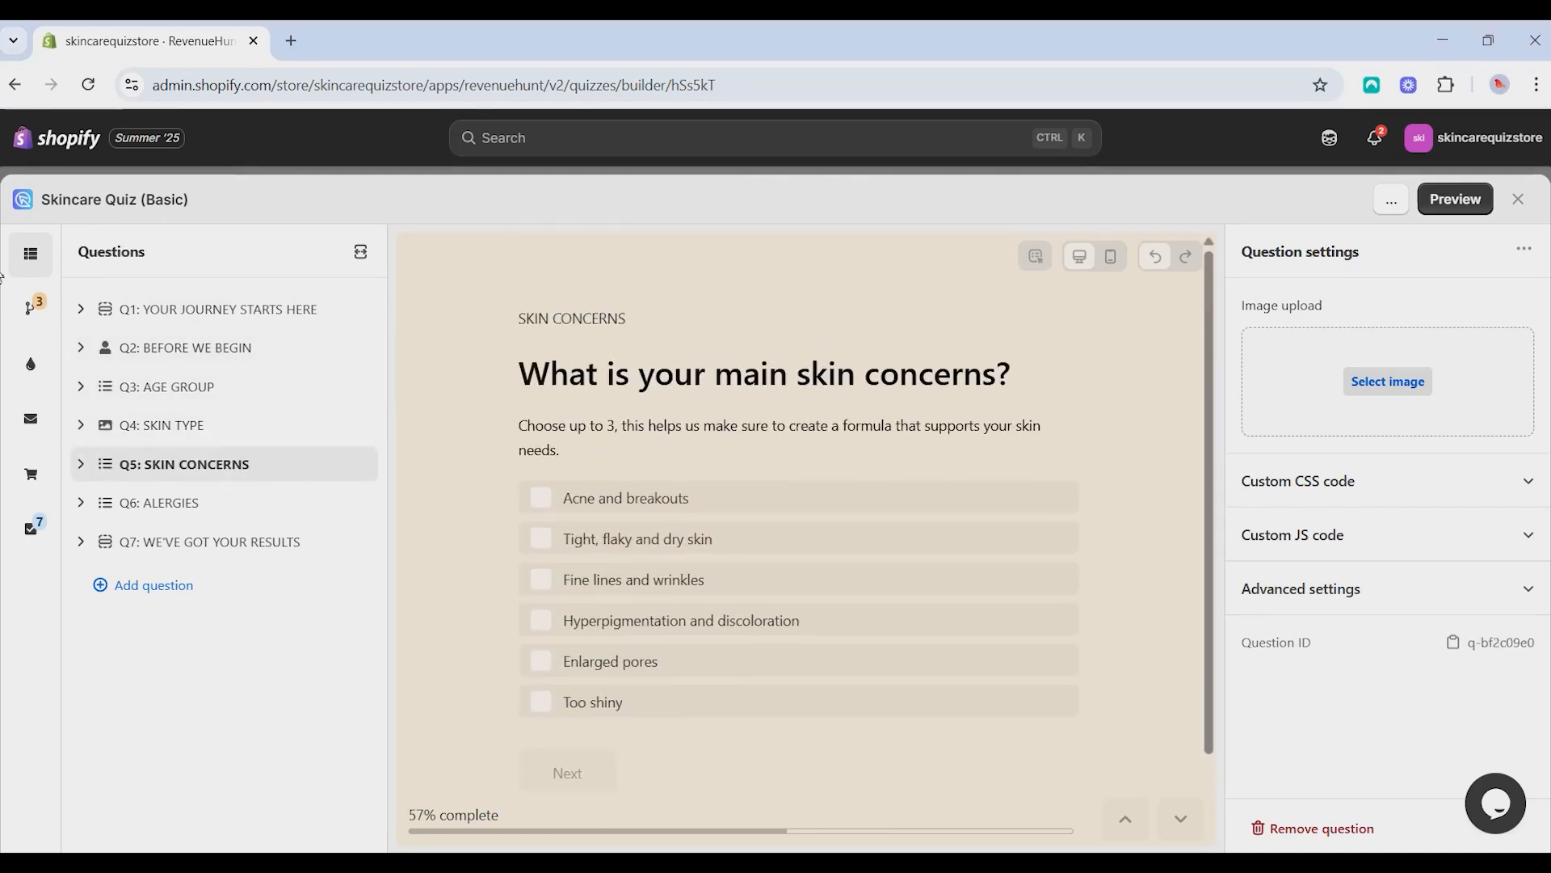
{"action": "left_click", "coordinate": [35, 474]}
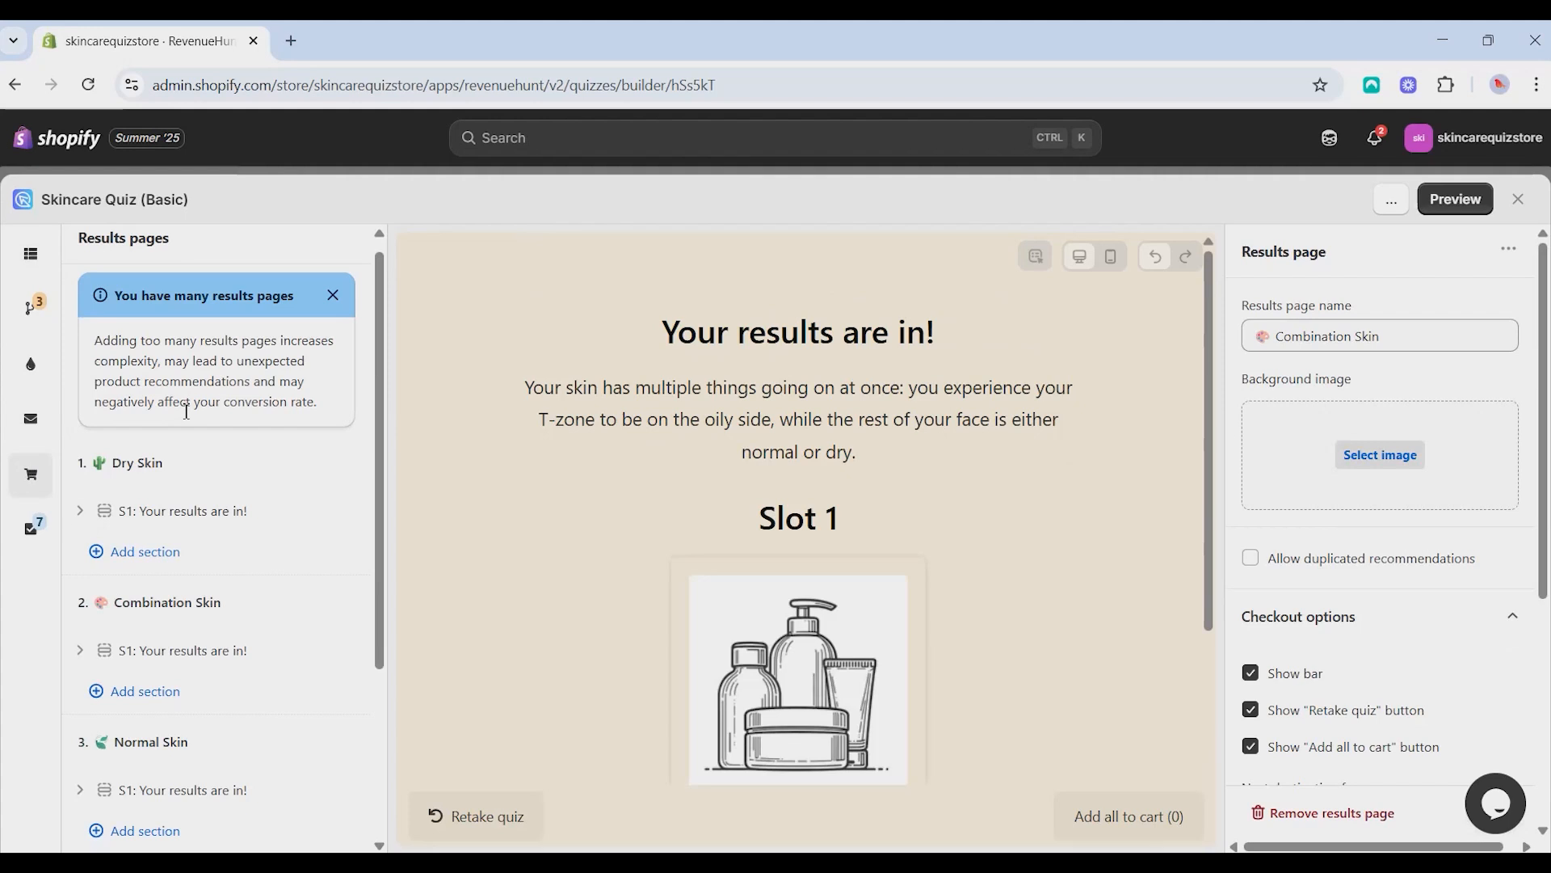
- Expand the Dry Skin results section and examine its Products block and the list of other results pages
{"action": "scroll", "coordinate": [215, 399], "scroll_direction": "down", "scroll_amount": 3}
{"action": "scroll", "coordinate": [144, 501], "scroll_direction": "up", "scroll_amount": 3}
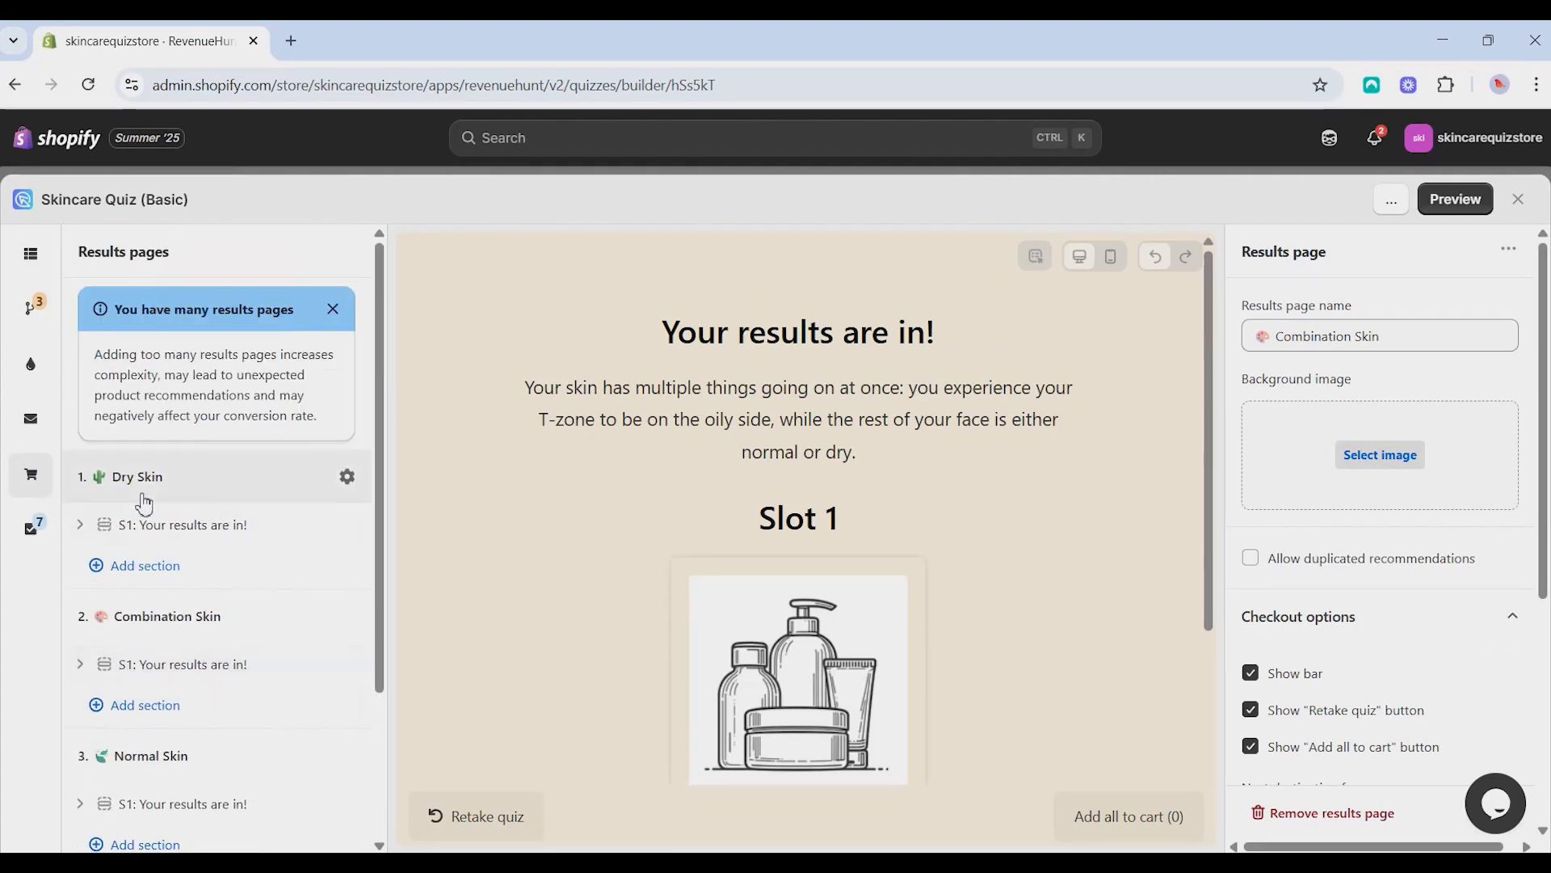
{"action": "left_click", "coordinate": [78, 523]}
{"action": "scroll", "coordinate": [169, 437], "scroll_direction": "down", "scroll_amount": 3}
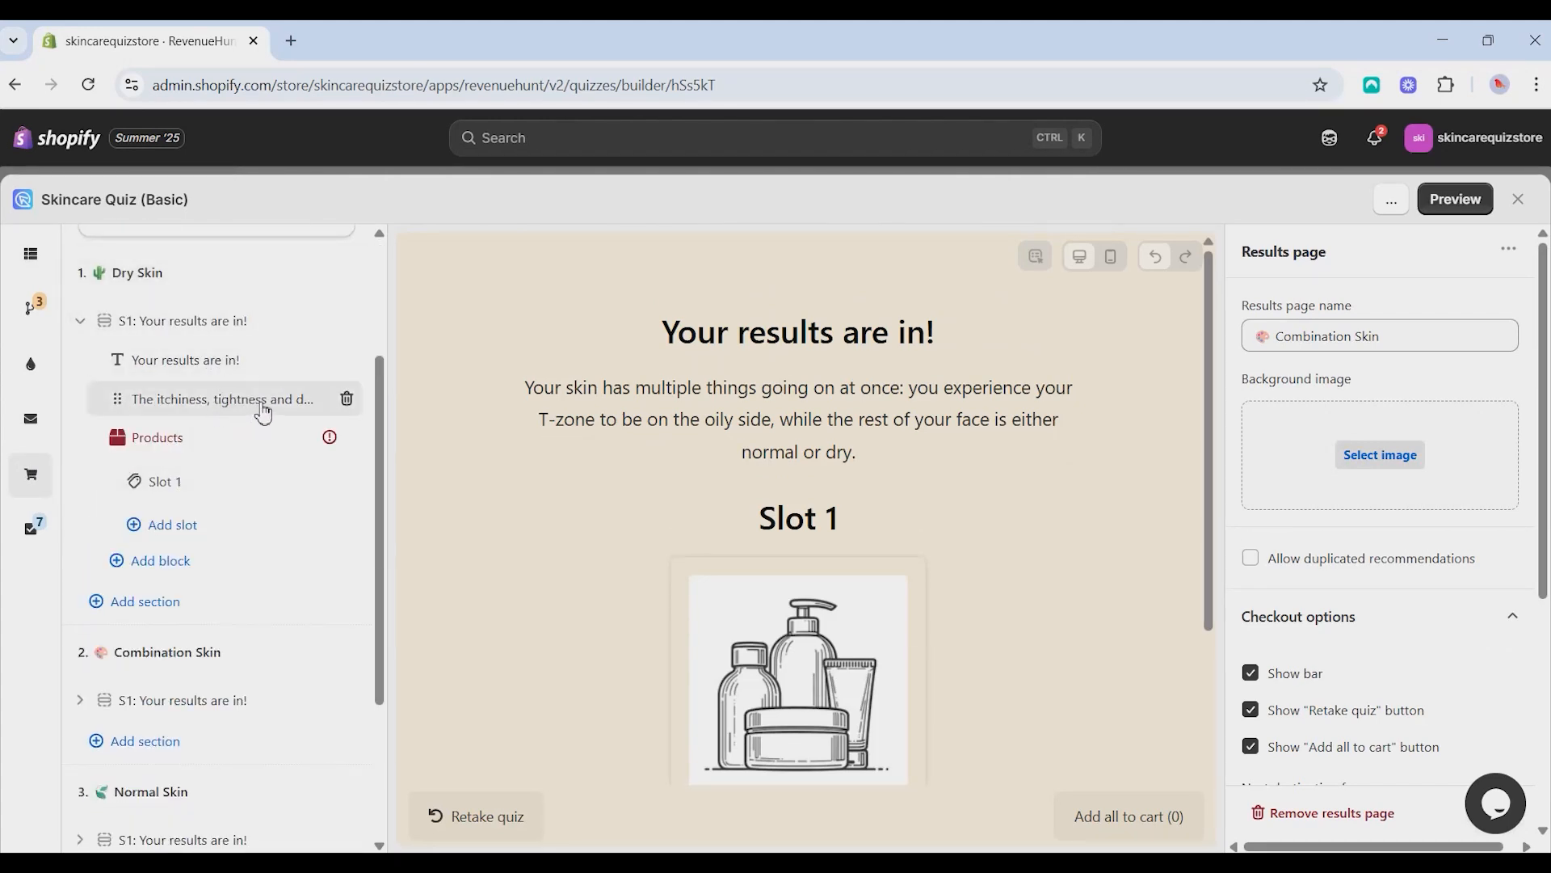
{"action": "left_click", "coordinate": [241, 446]}
{"action": "scroll", "coordinate": [219, 713], "scroll_direction": "down", "scroll_amount": 3}
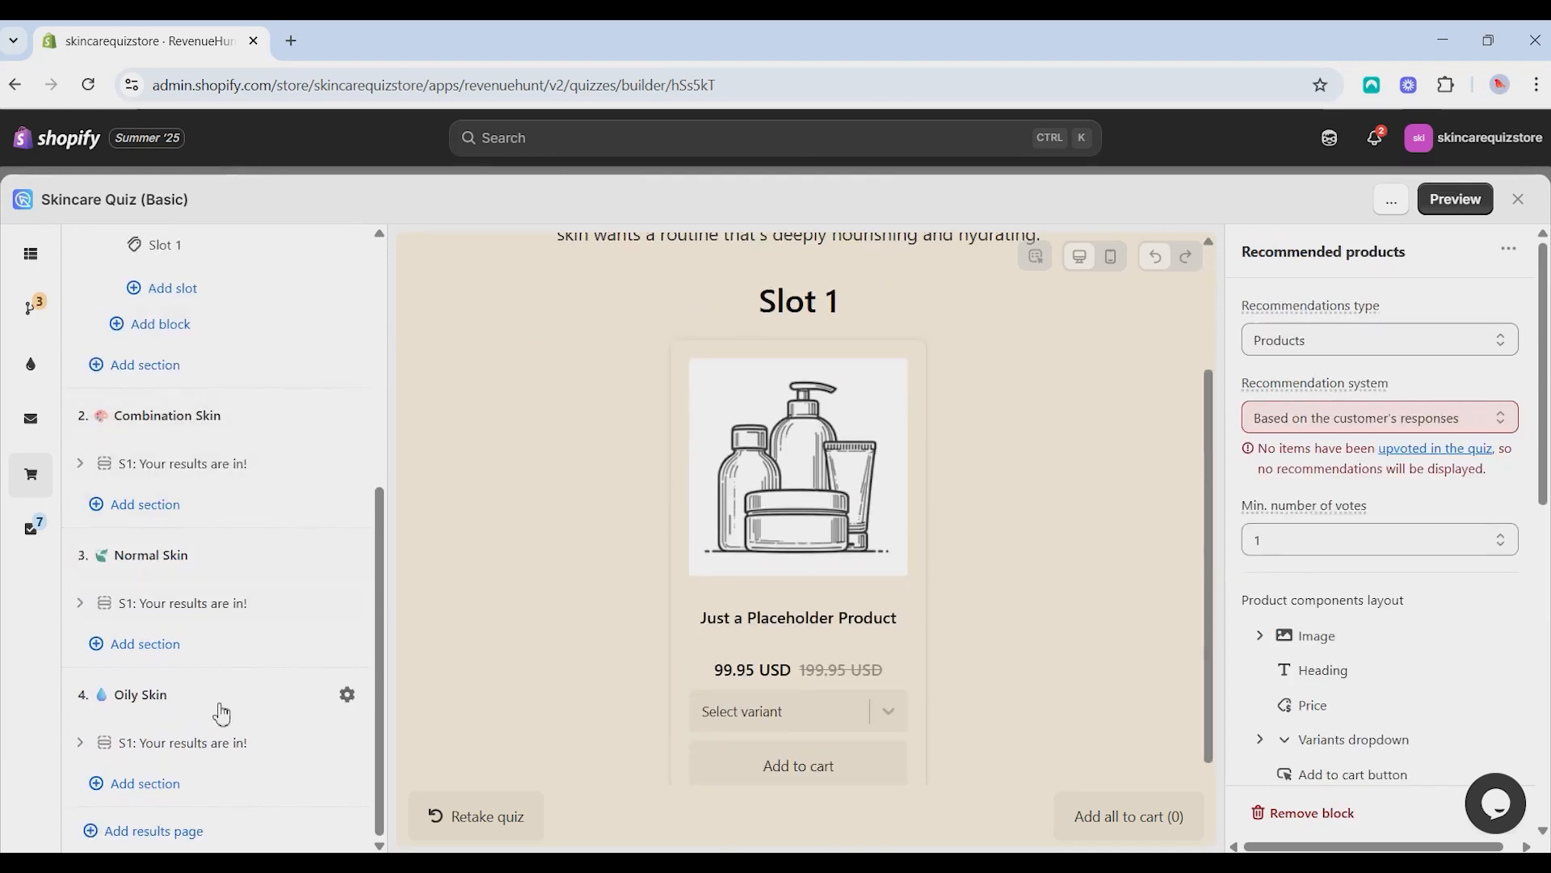
- Add another results page after Oily Skin and open its name for editing
{"action": "left_click", "coordinate": [194, 841]}
{"action": "left_click", "coordinate": [169, 455]}
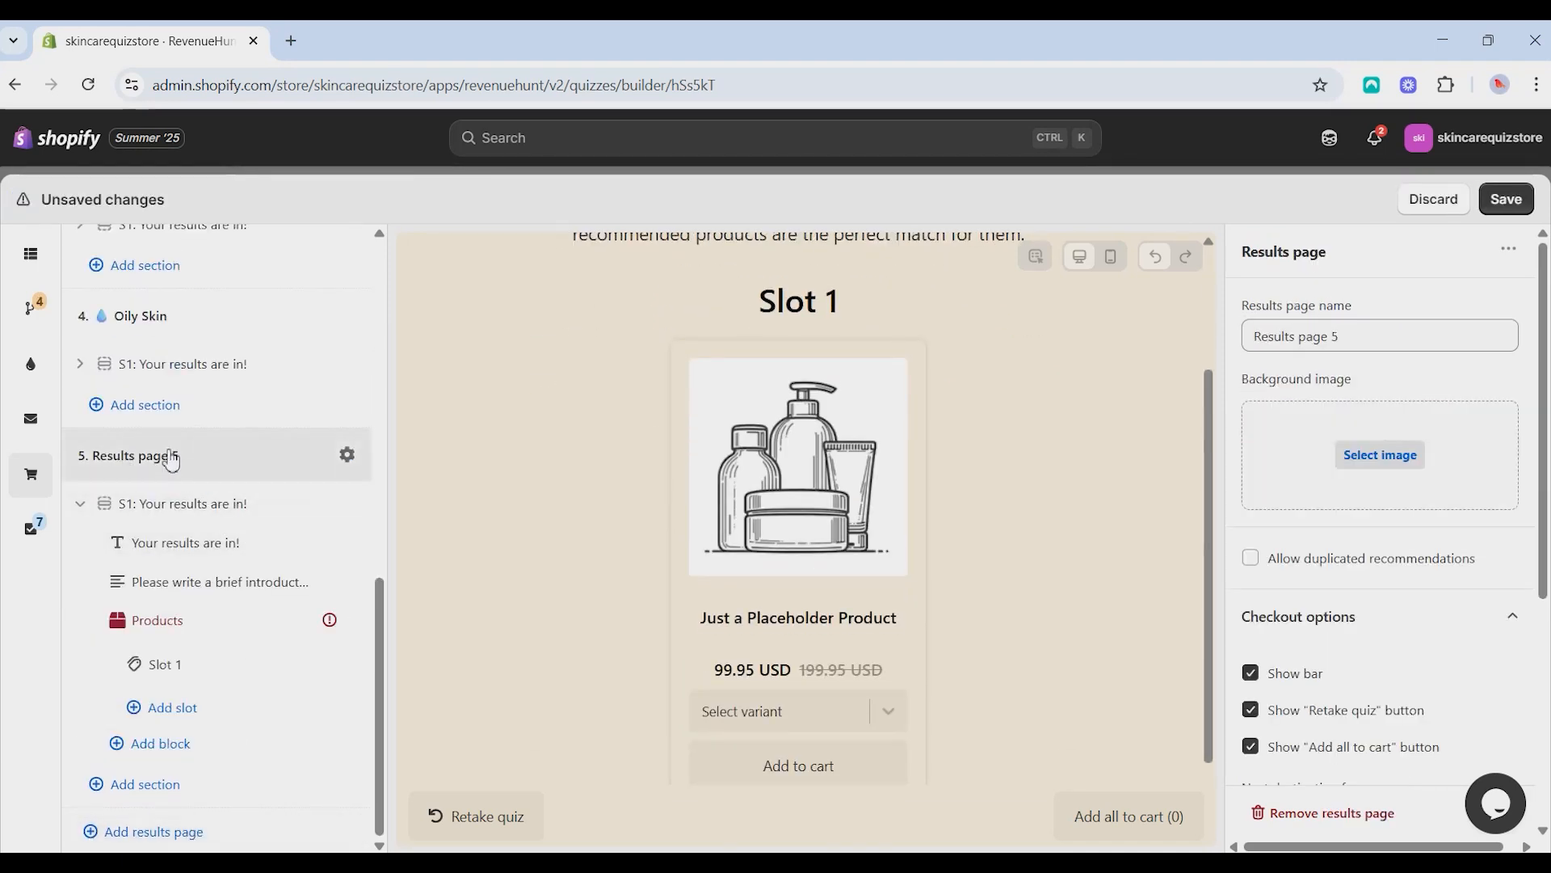
{"action": "triple_click", "coordinate": [1363, 340]}
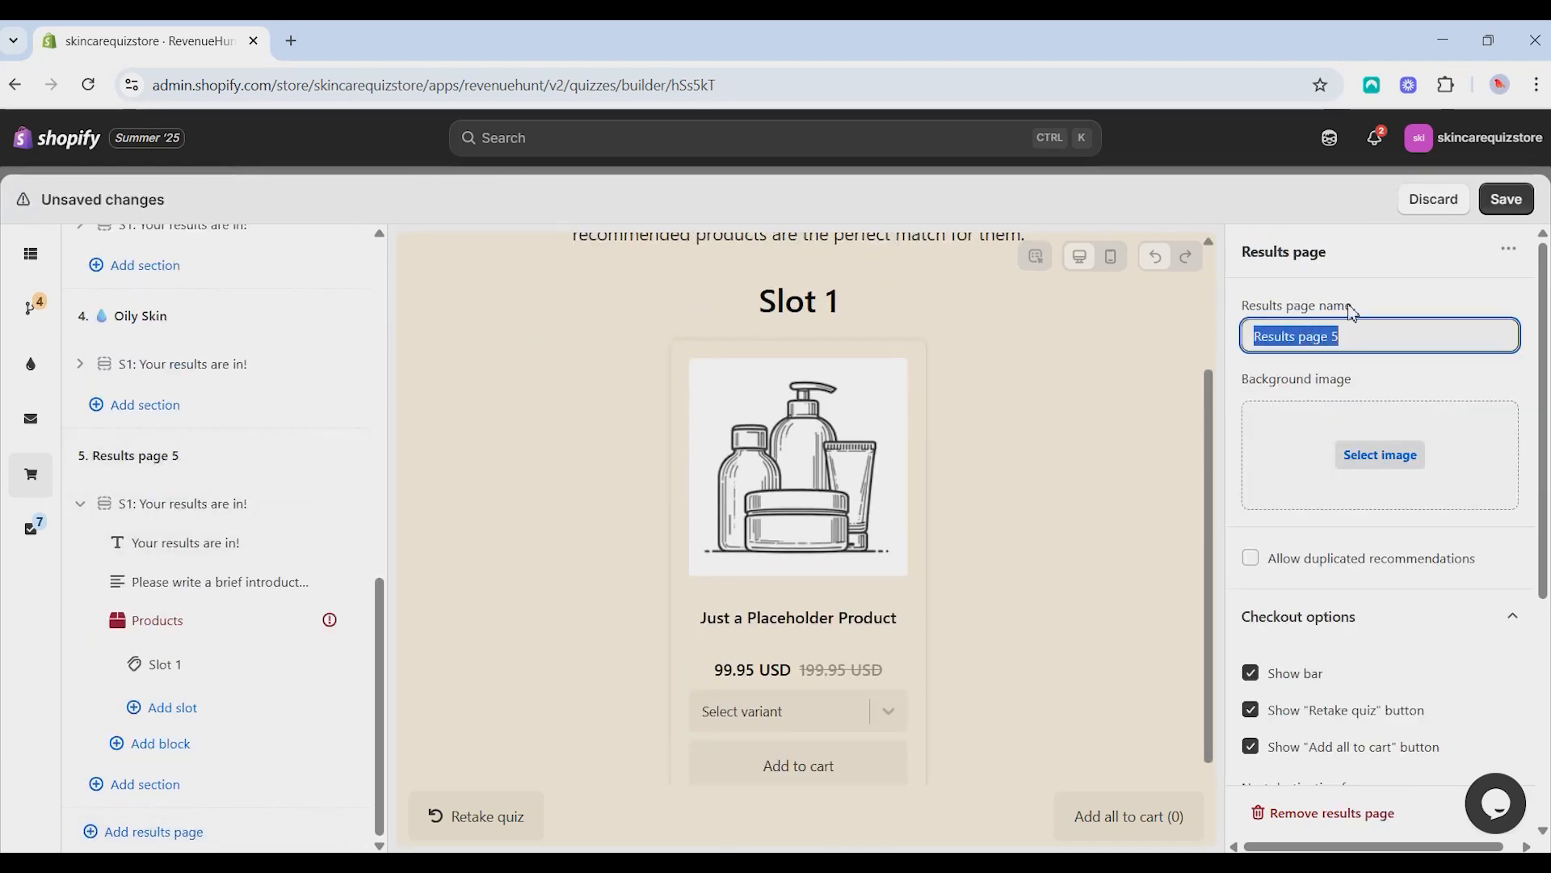
- Collapse the section of the newly added fifth results page and remove that page
{"action": "left_click", "coordinate": [81, 504]}
{"action": "left_click", "coordinate": [82, 743]}
{"action": "scroll", "coordinate": [191, 680], "scroll_direction": "down", "scroll_amount": 3}
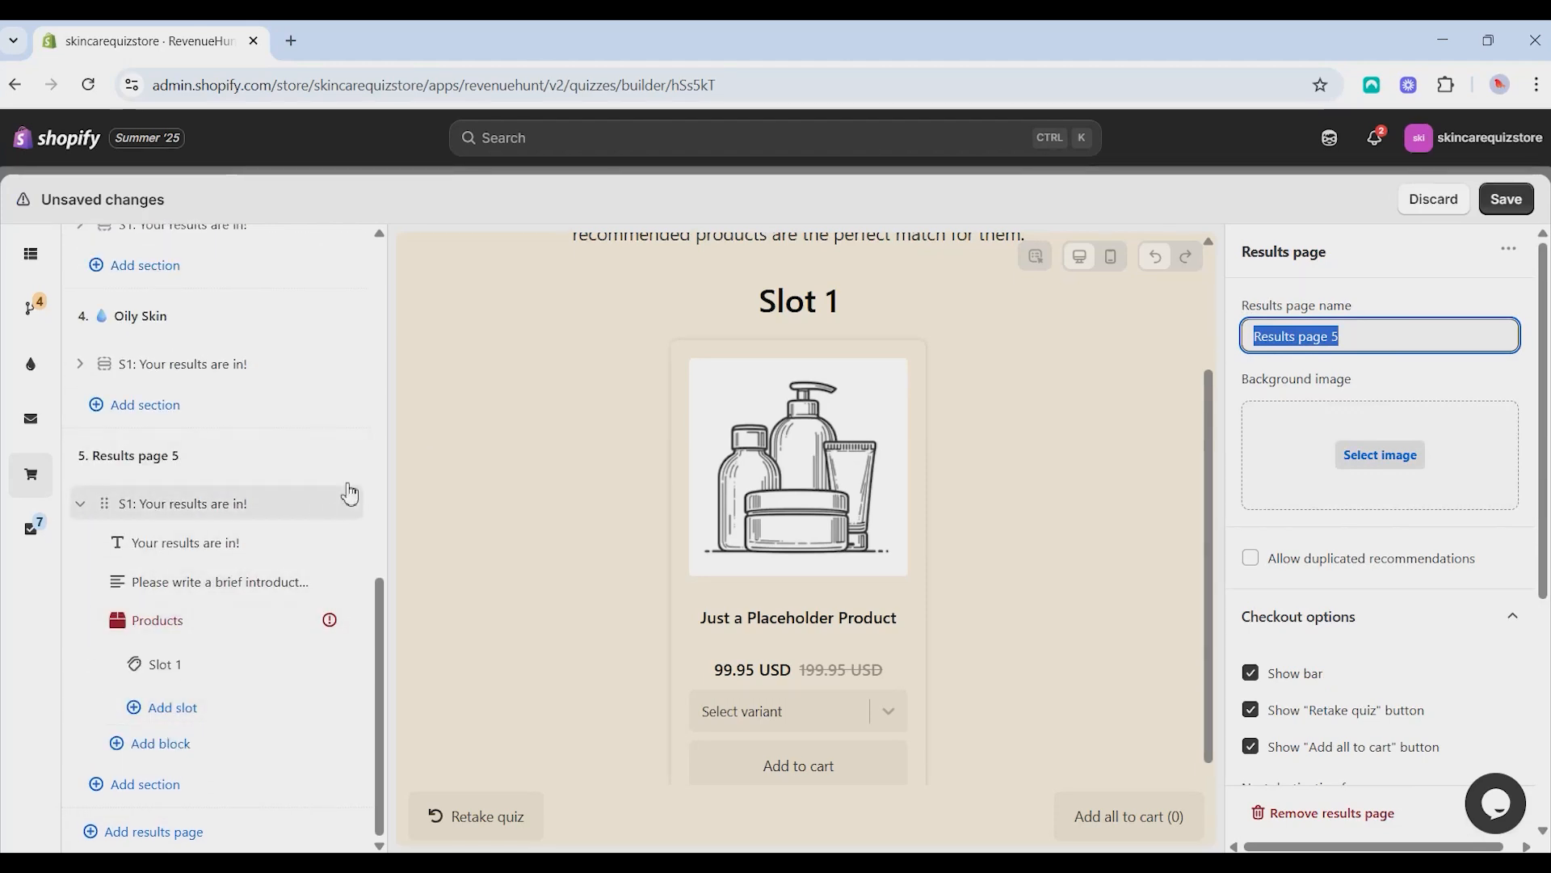
{"action": "left_click", "coordinate": [275, 467]}
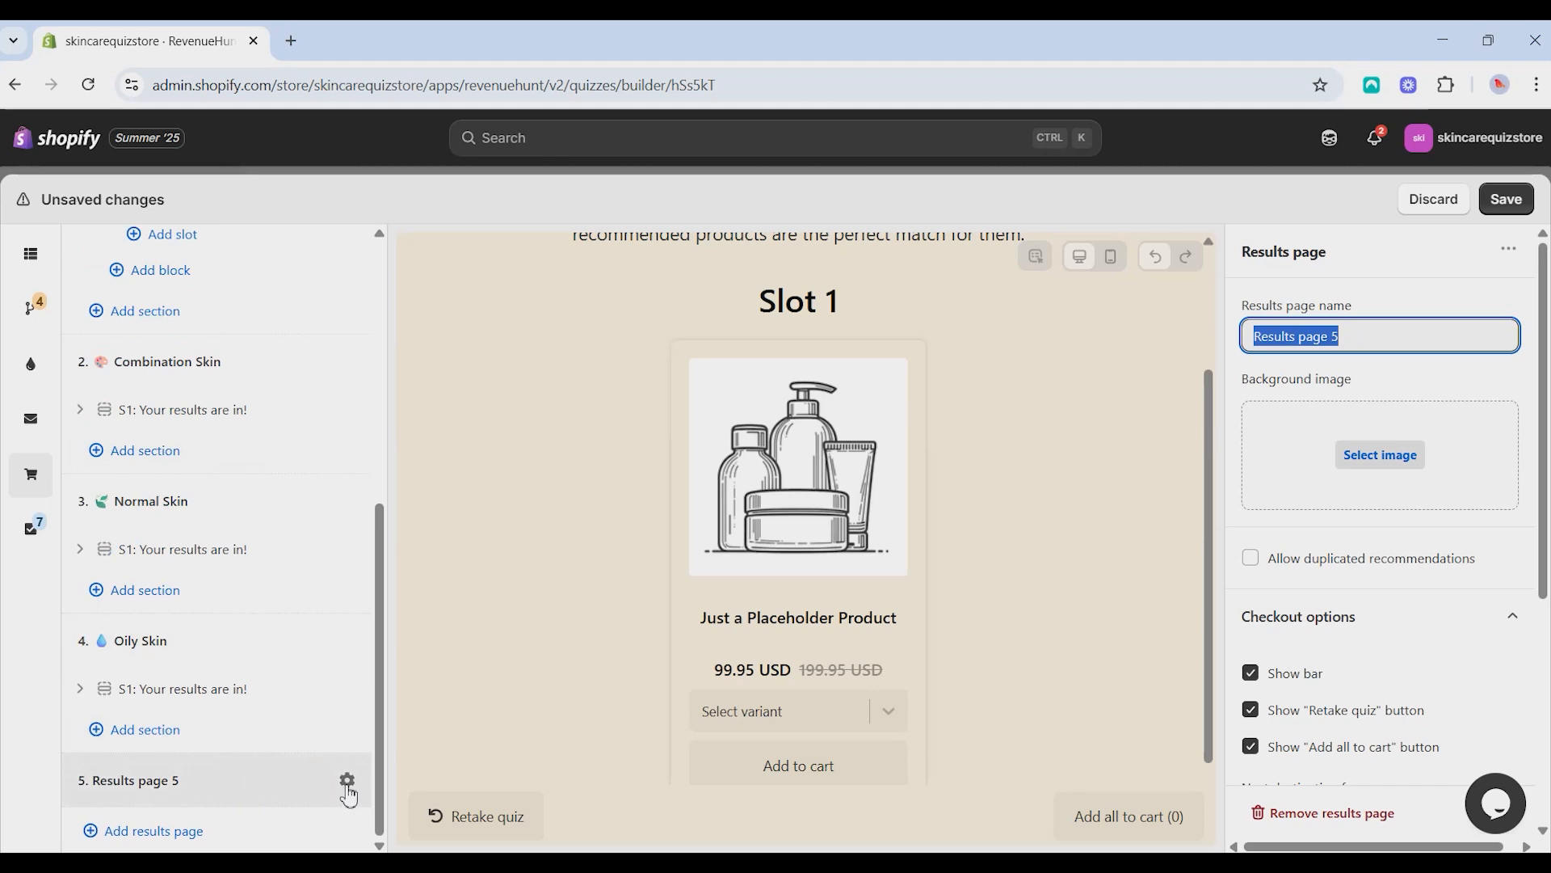
{"action": "left_click", "coordinate": [1301, 814]}
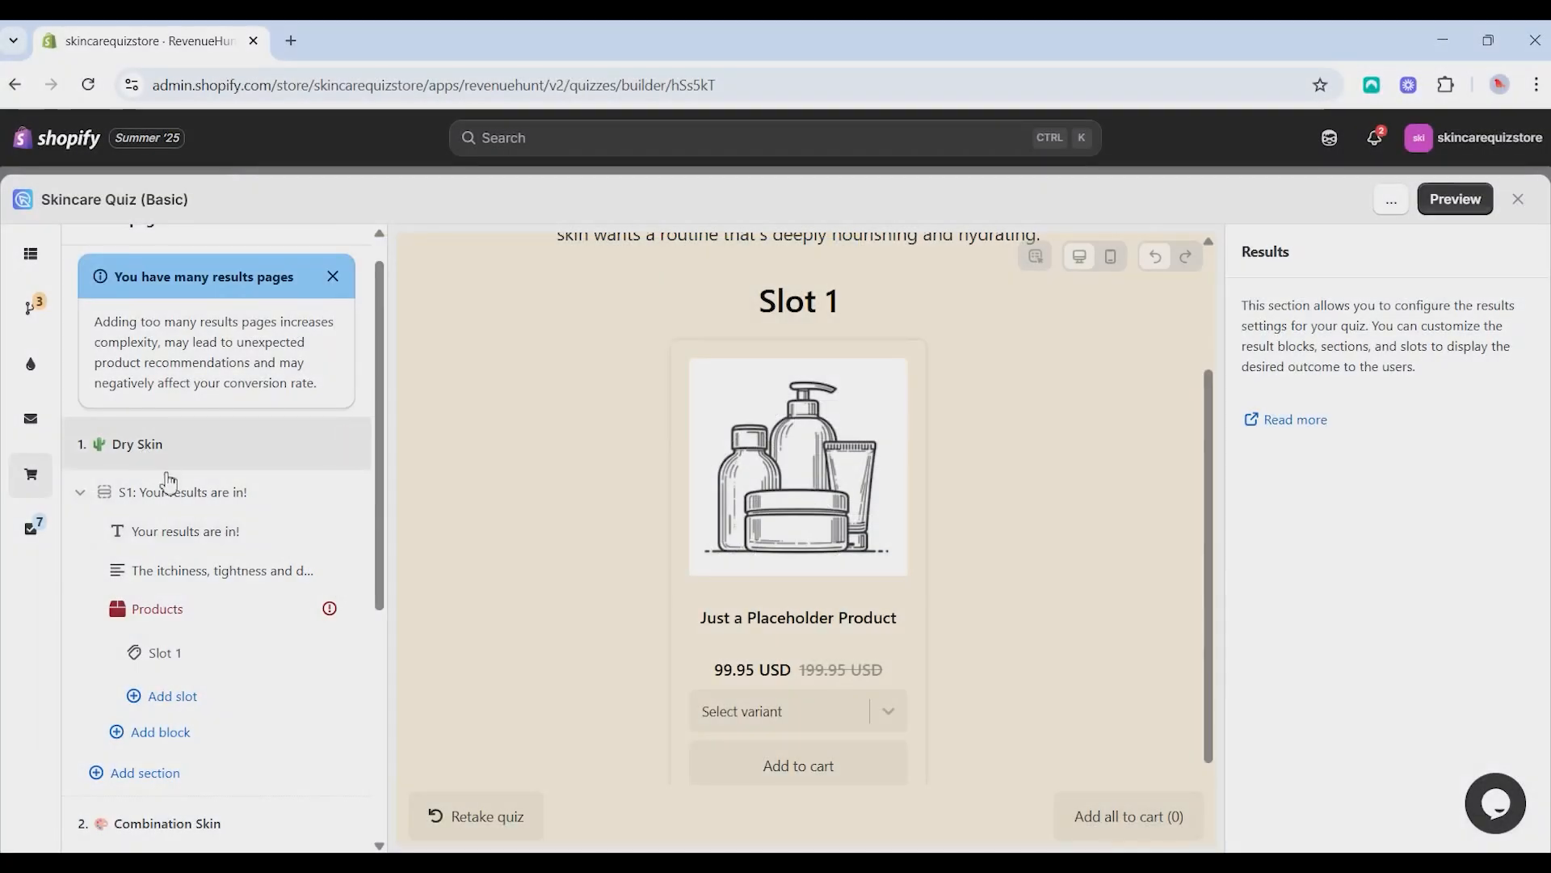
- Set the recommendation system of the Dry Skin page's Products block to Fixed recommendations
{"action": "scroll", "coordinate": [202, 489], "scroll_direction": "down", "scroll_amount": 1}
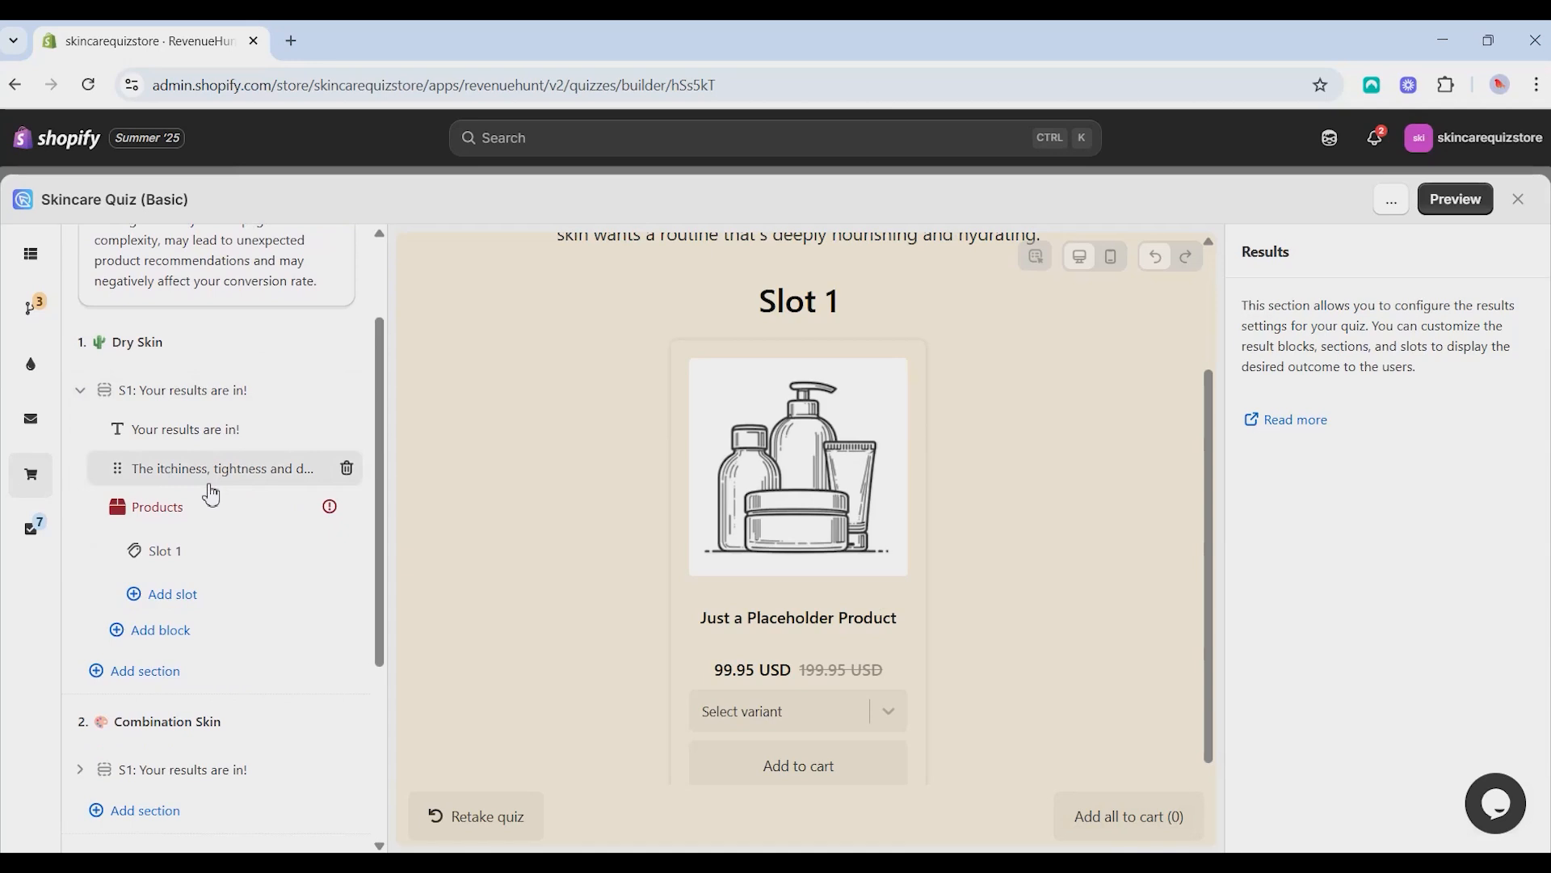
{"action": "scroll", "coordinate": [205, 493], "scroll_direction": "up", "scroll_amount": 1}
{"action": "scroll", "coordinate": [212, 457], "scroll_direction": "down", "scroll_amount": 2}
{"action": "scroll", "coordinate": [212, 456], "scroll_direction": "up", "scroll_amount": 1}
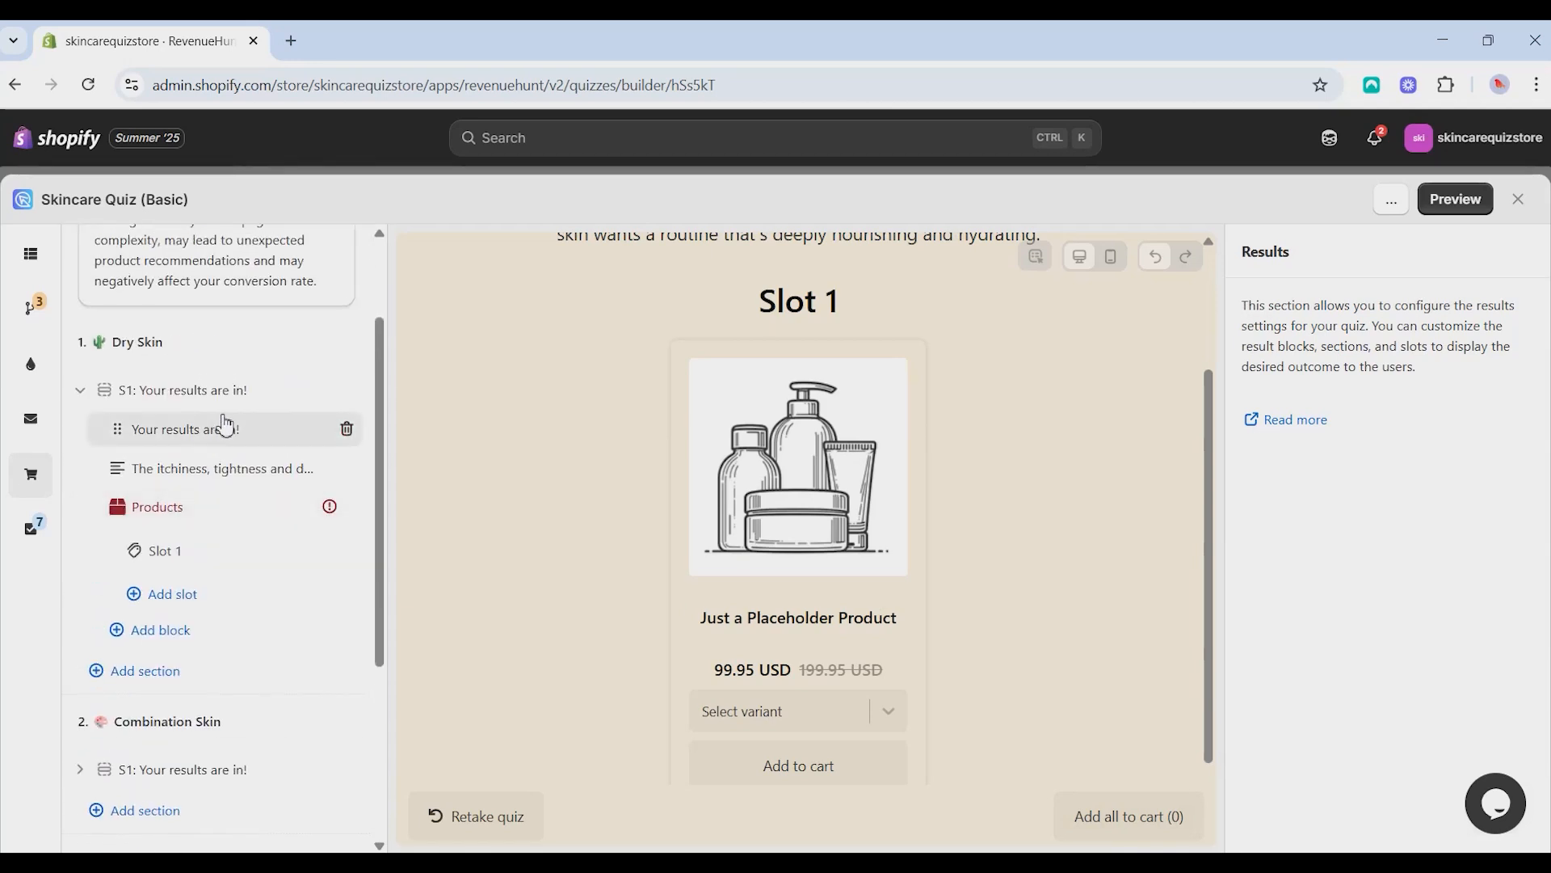
{"action": "left_click", "coordinate": [231, 355]}
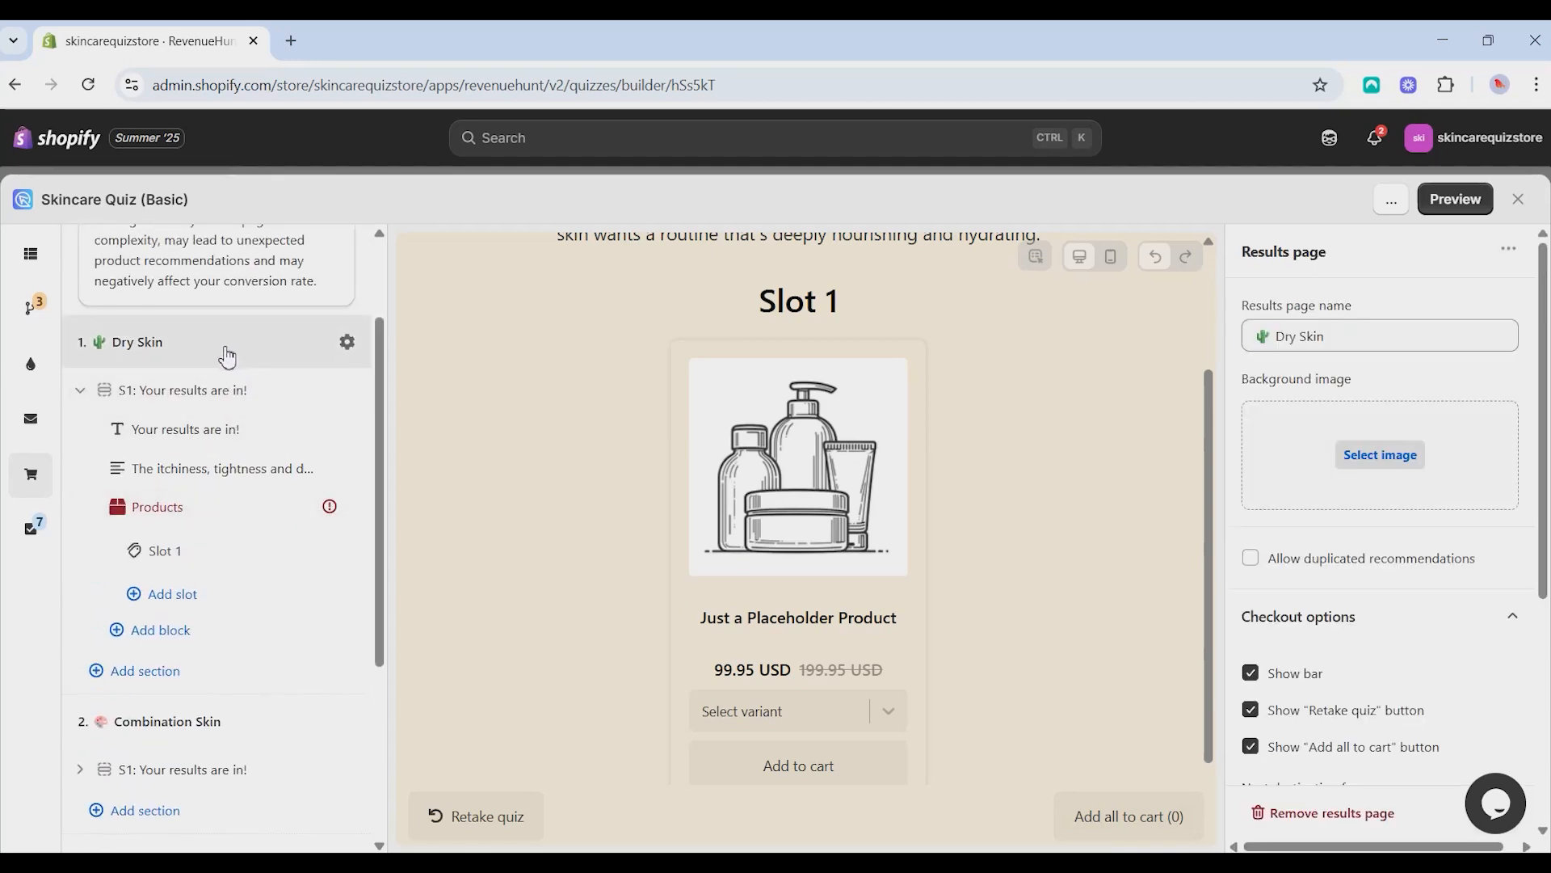
{"action": "left_click", "coordinate": [209, 523]}
{"action": "scroll", "coordinate": [209, 485], "scroll_direction": "down", "scroll_amount": 1}
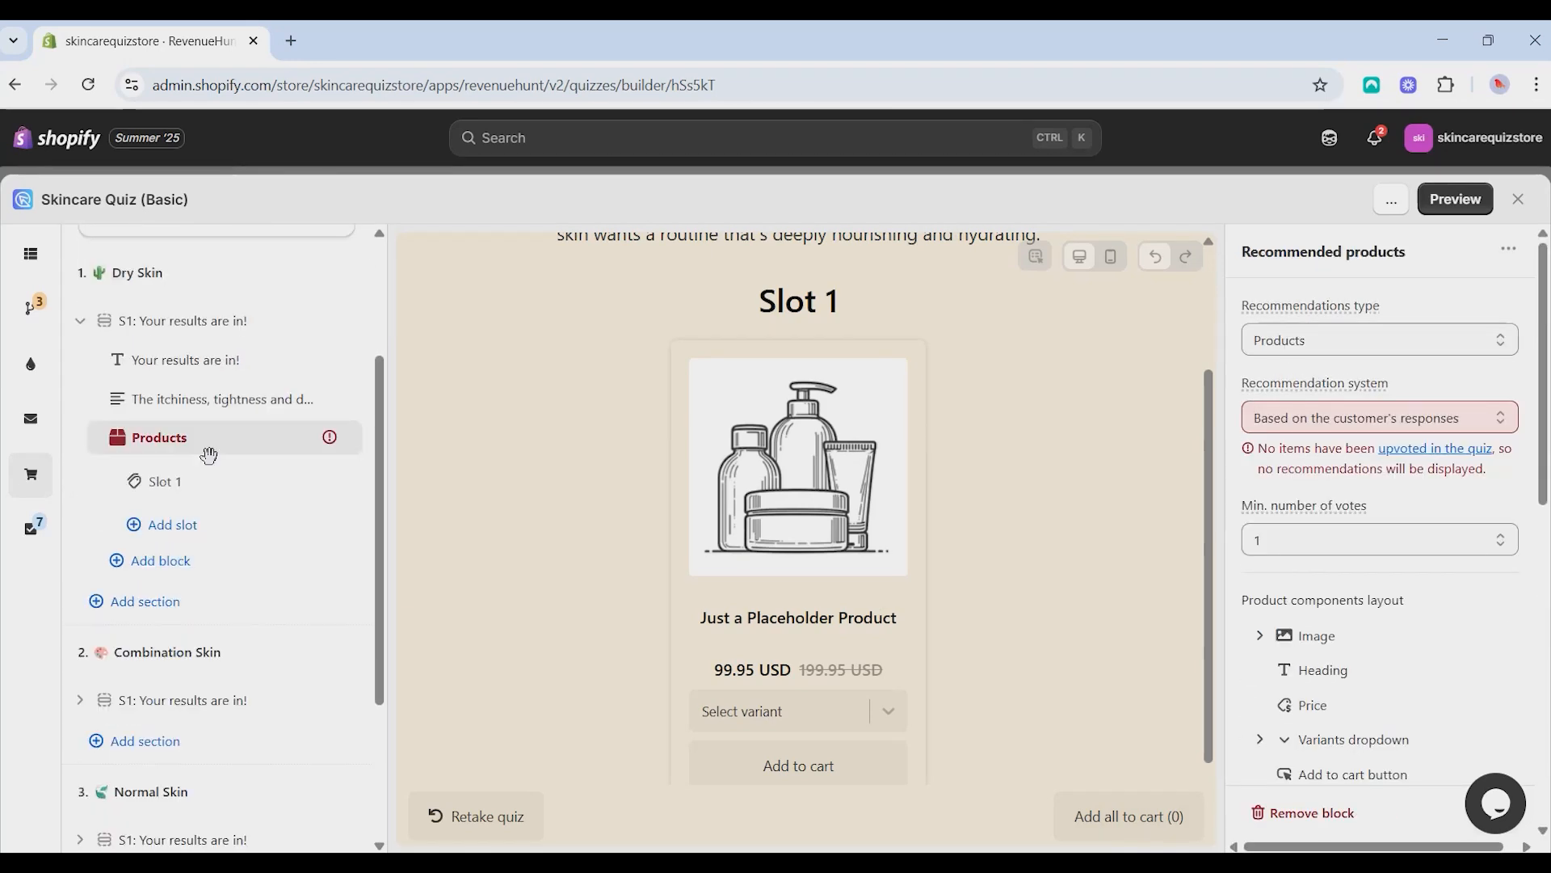
{"action": "left_click", "coordinate": [1376, 432]}
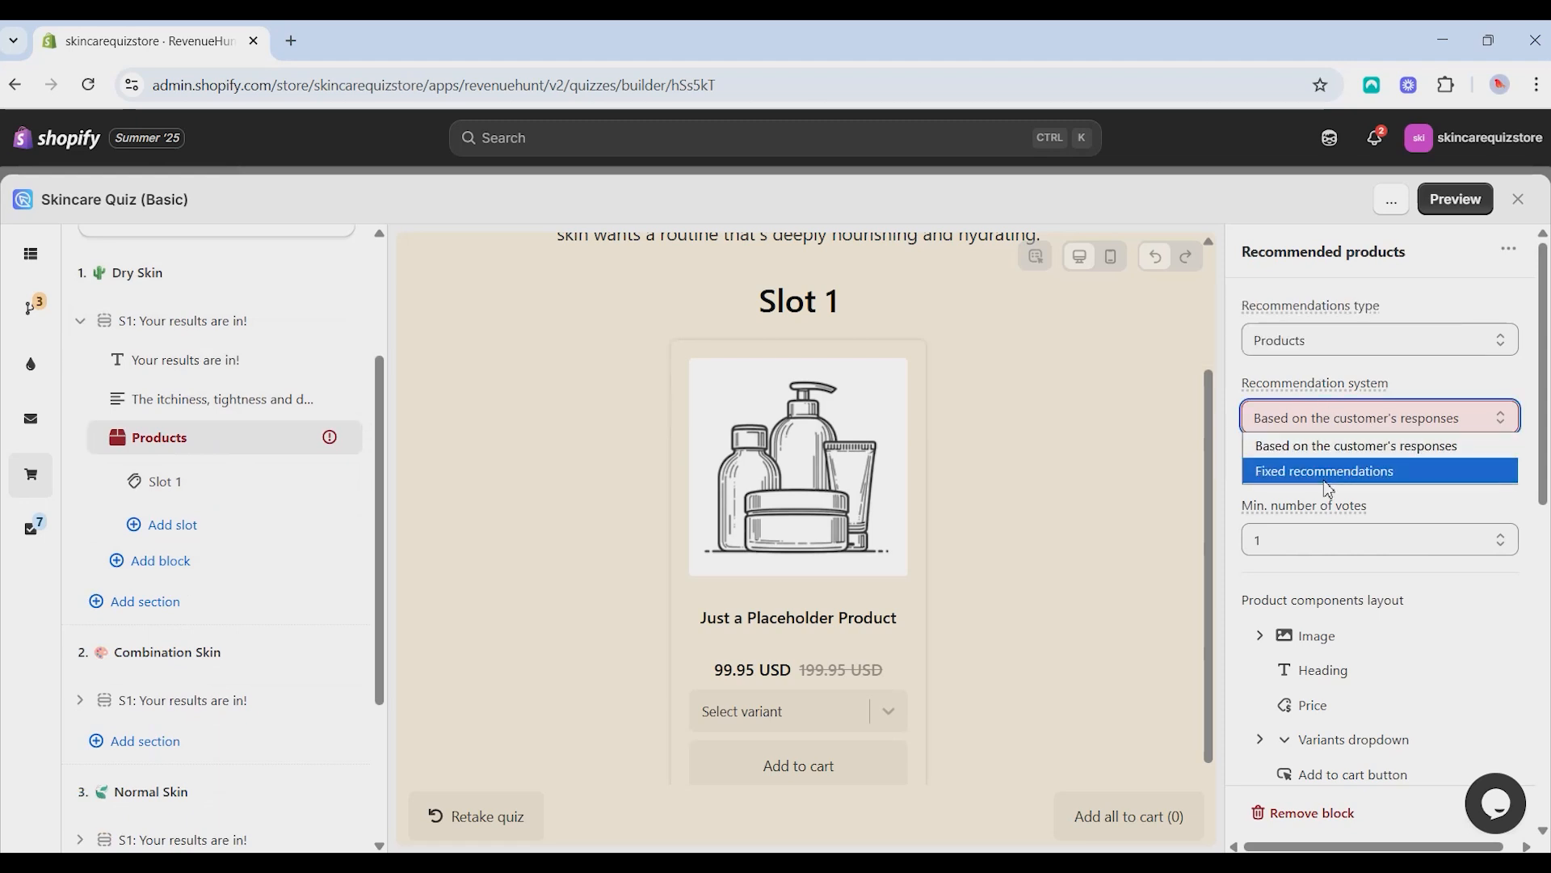
{"action": "left_click", "coordinate": [1343, 468]}
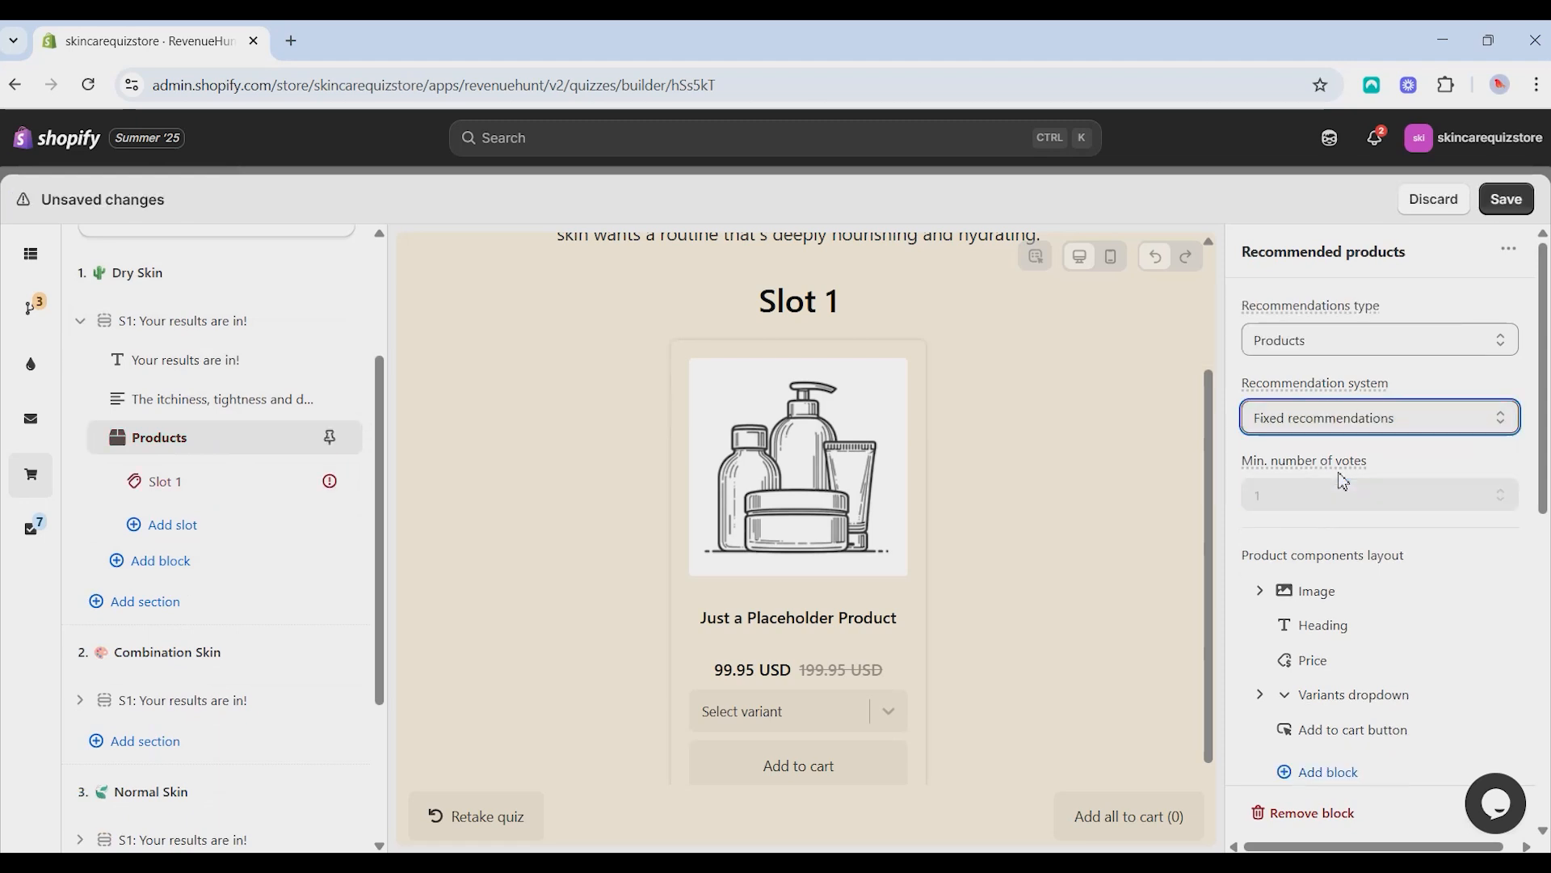
- Add All Natural Face Cleanser, Aloe Soothing Toner and Moisturizing Cream-Gel to Dry Skin's Slot 1, and set its maximum recommended items to 3
{"action": "left_click", "coordinate": [218, 495]}
{"action": "scroll", "coordinate": [1373, 566], "scroll_direction": "down", "scroll_amount": 3}
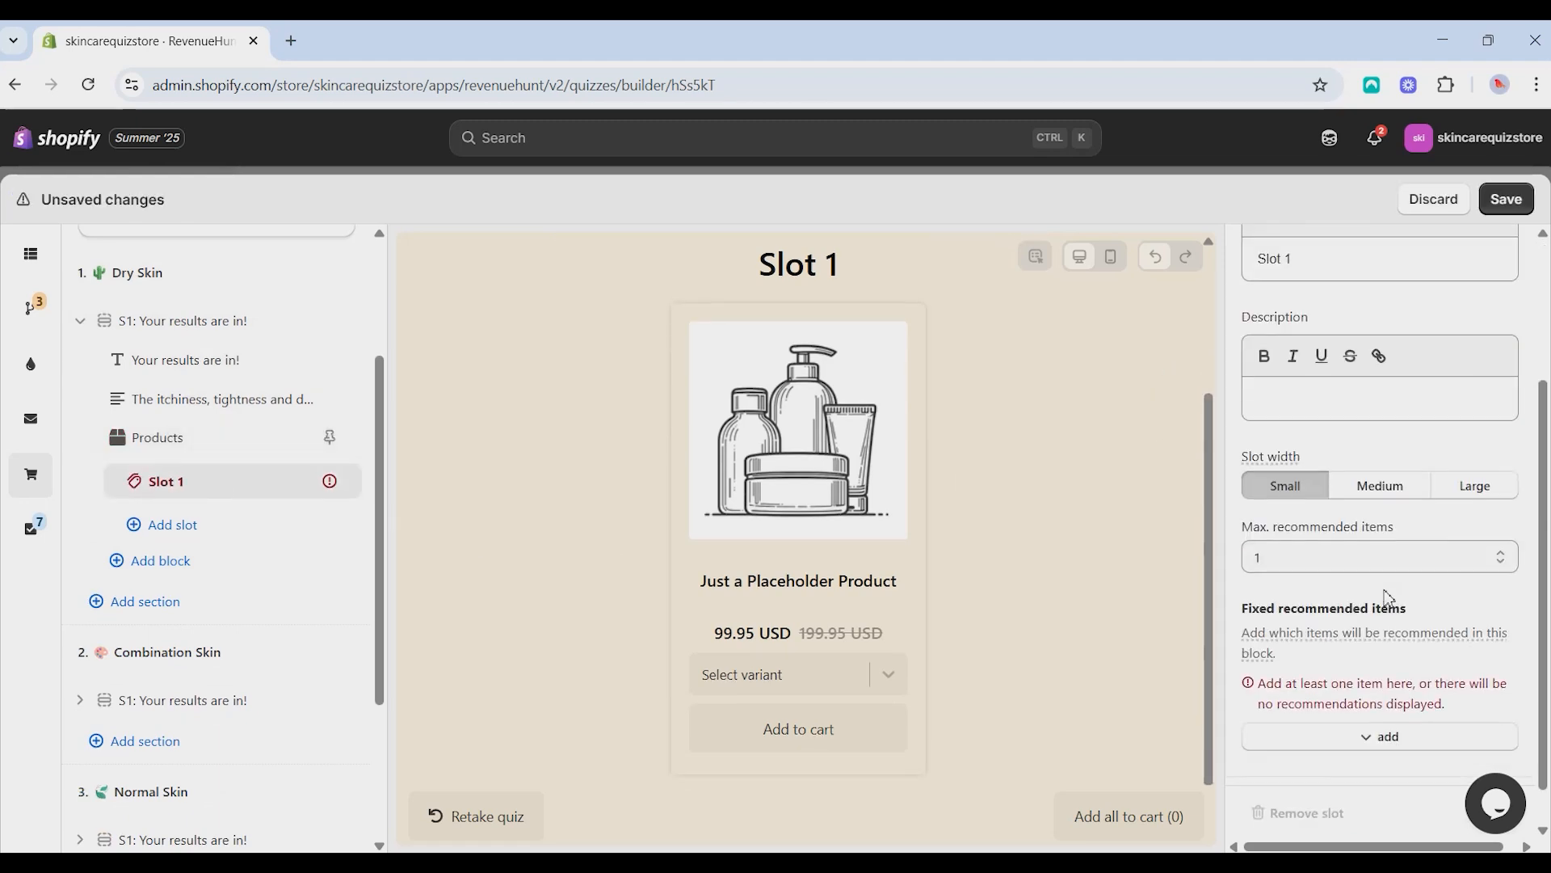
{"action": "left_click", "coordinate": [1360, 694]}
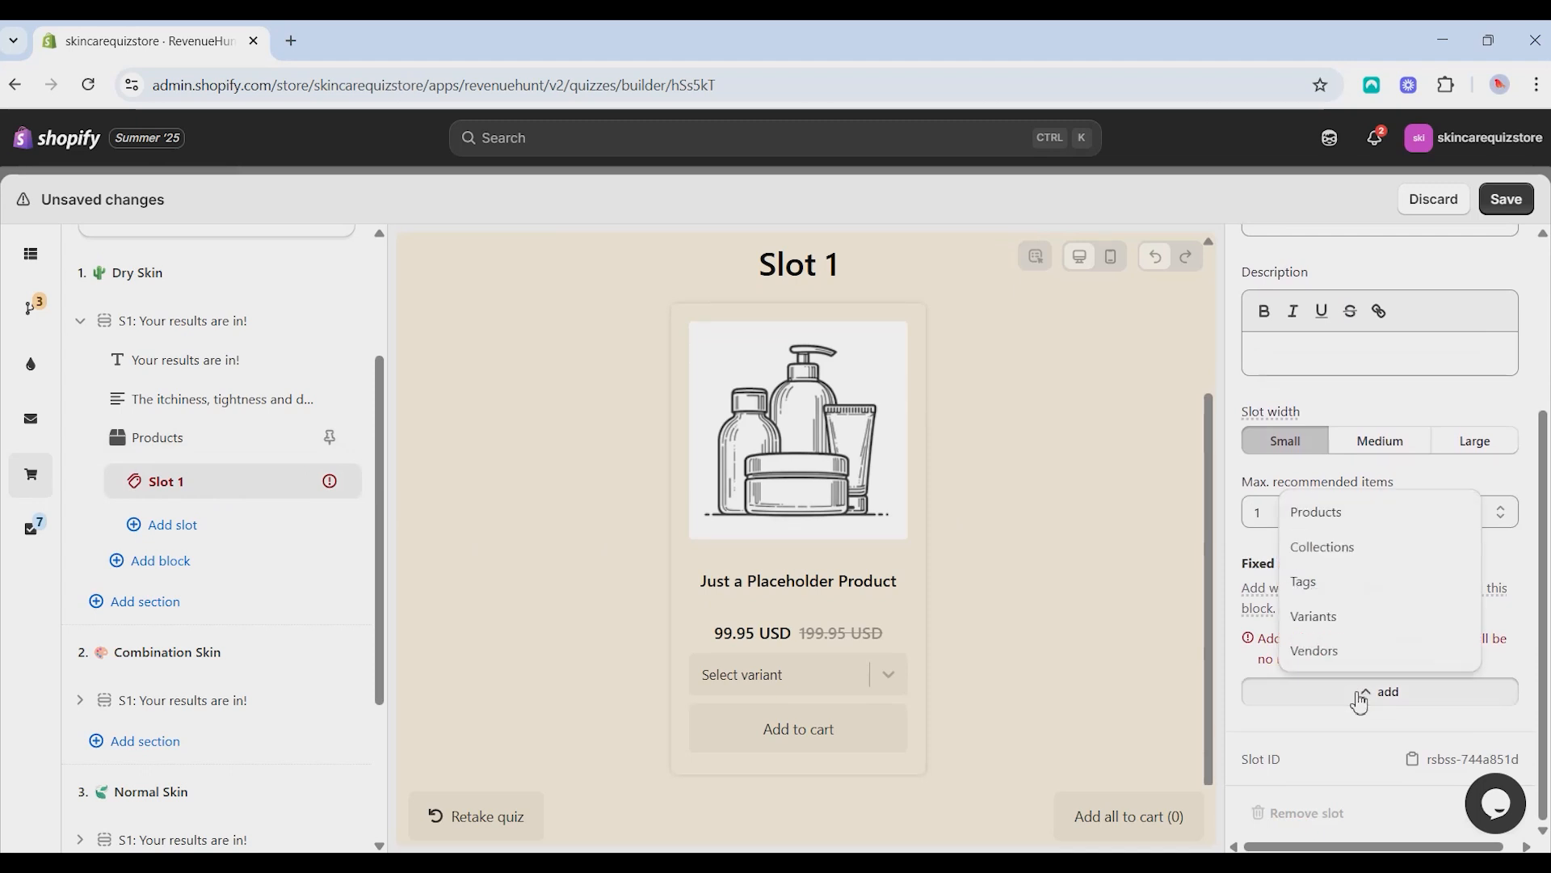
{"action": "left_click", "coordinate": [1349, 515]}
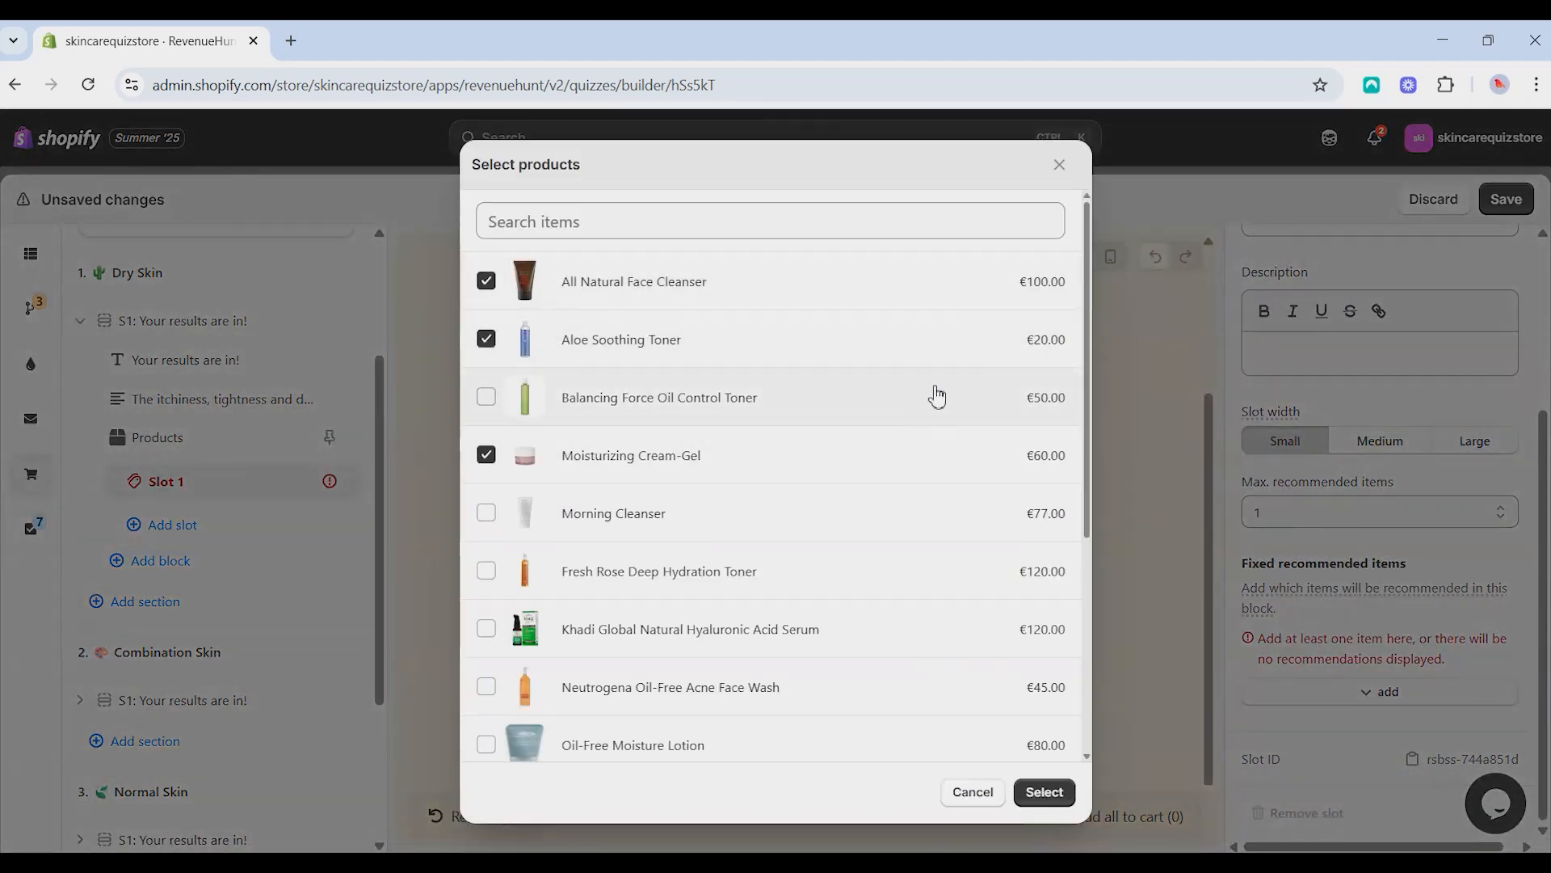
{"action": "left_click", "coordinate": [1045, 792]}
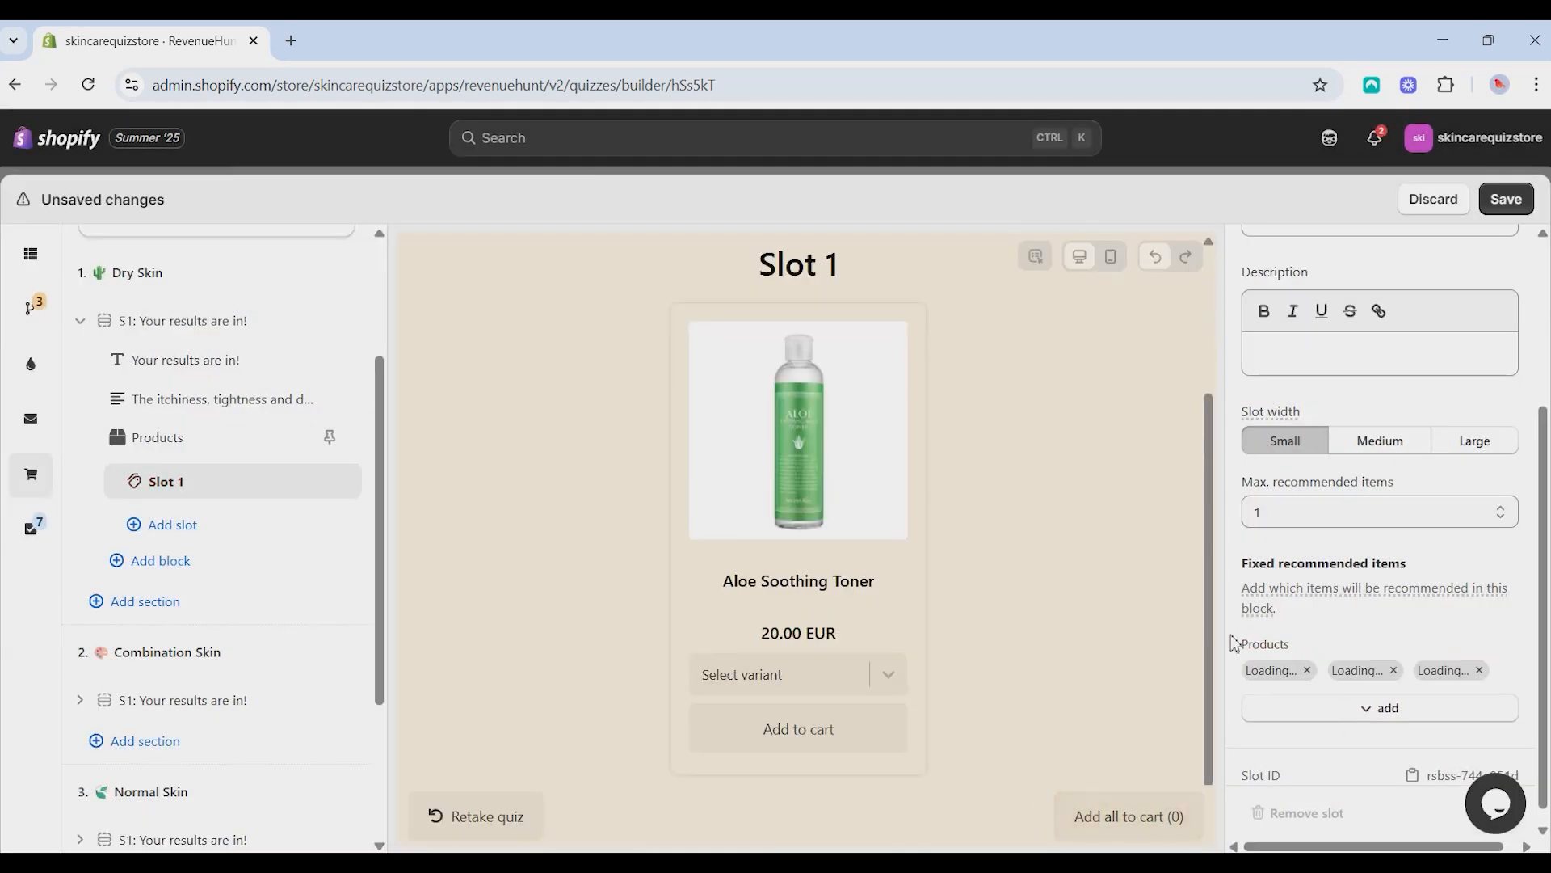
{"action": "left_click", "coordinate": [1333, 521]}
{"action": "left_click", "coordinate": [1275, 583]}
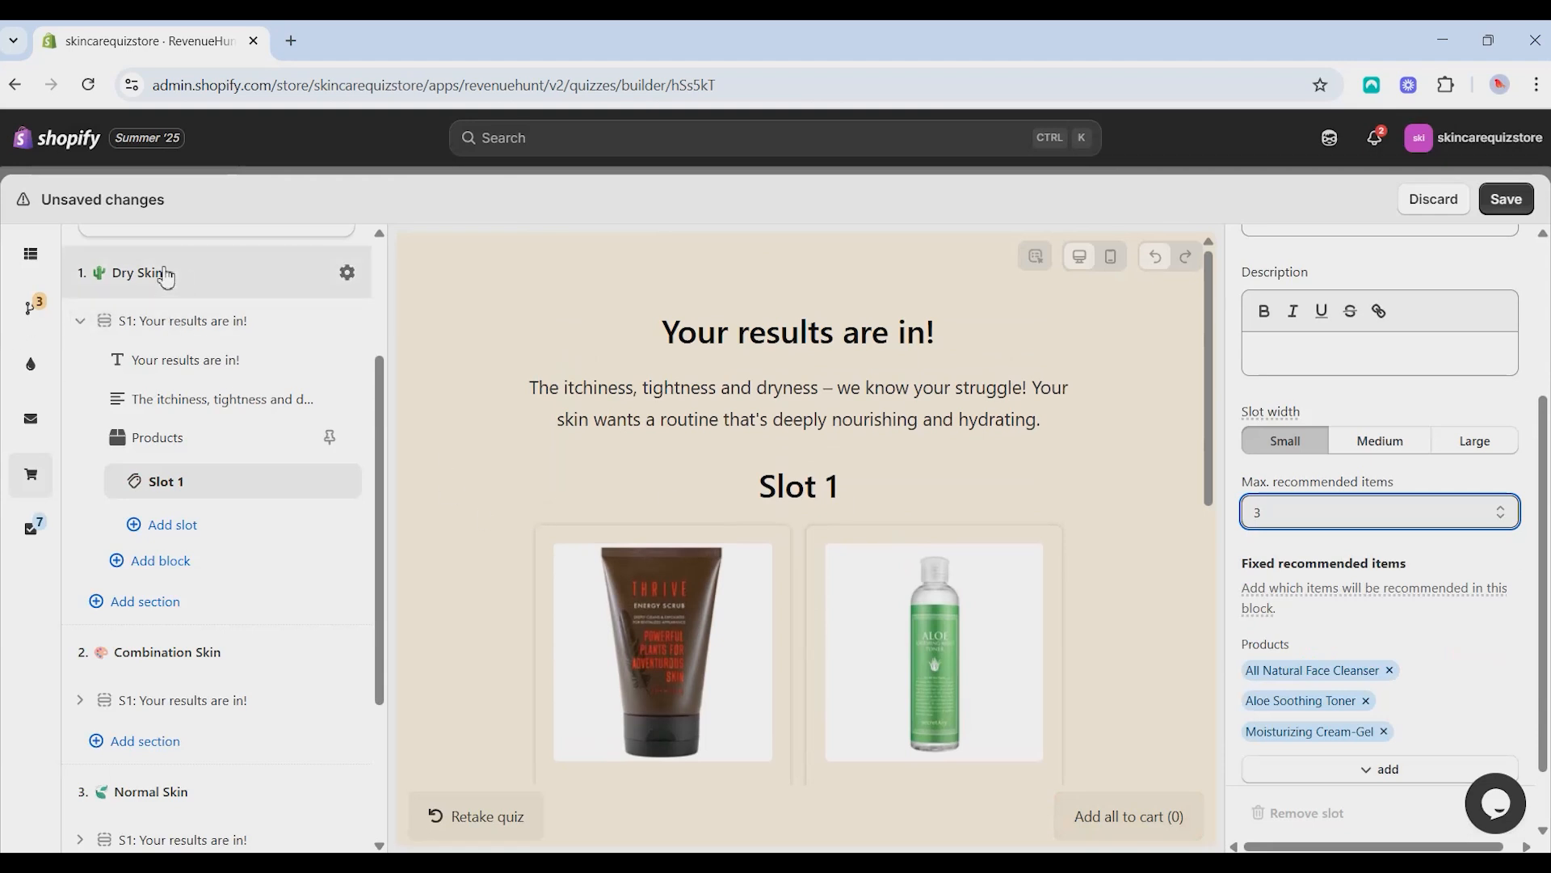
{"action": "left_click", "coordinate": [166, 320]}
- Set the recommendation system of the Combination Skin page's Products block to Fixed recommendations
{"action": "left_click", "coordinate": [132, 466]}
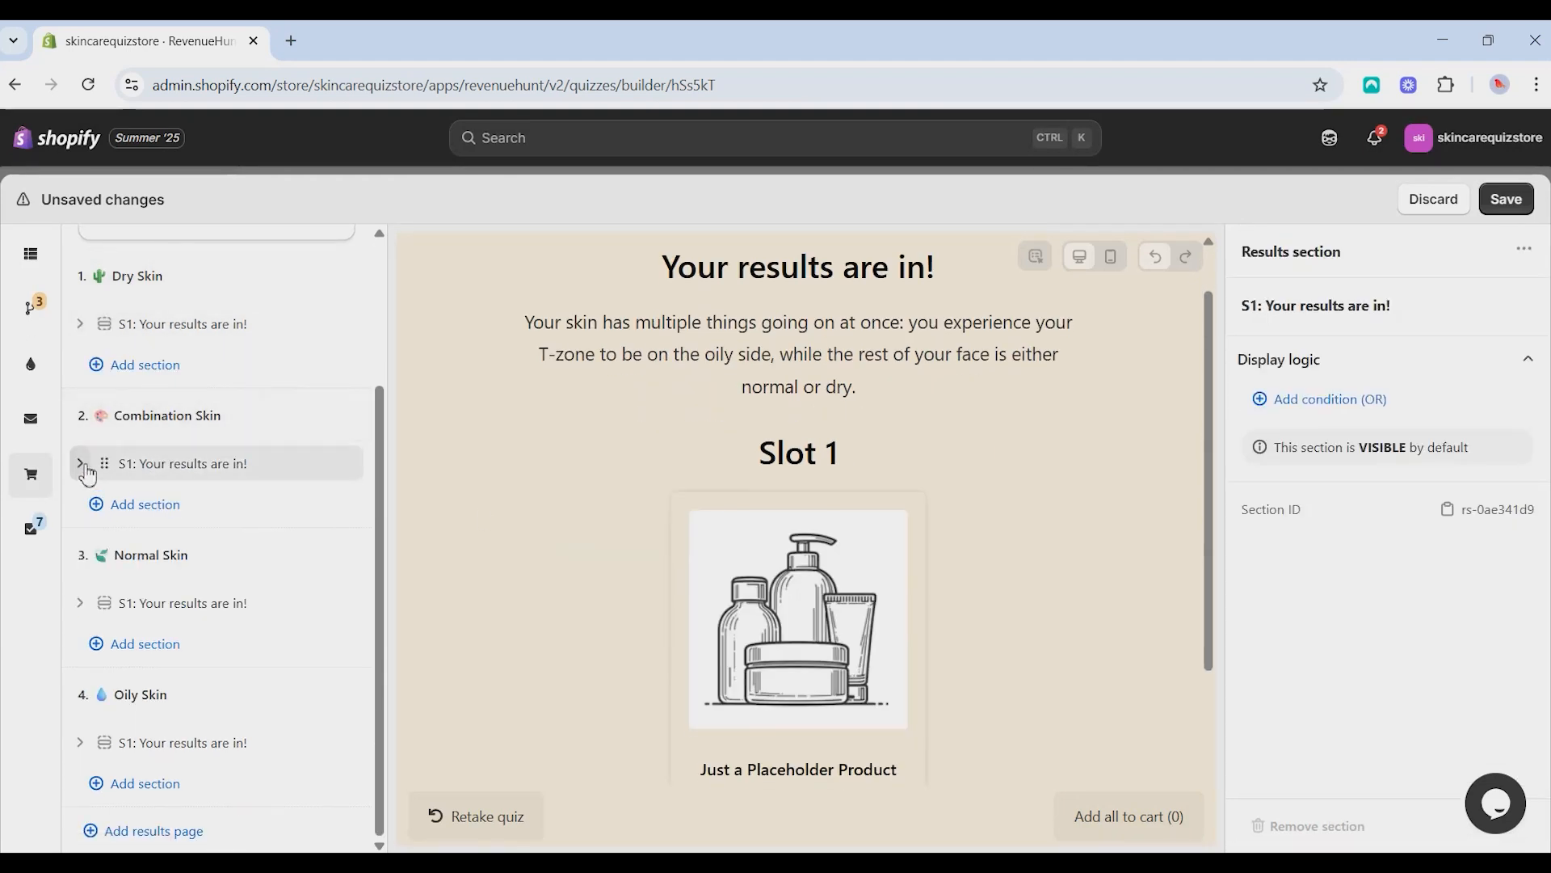
{"action": "left_click", "coordinate": [80, 464]}
{"action": "scroll", "coordinate": [154, 476], "scroll_direction": "down", "scroll_amount": 1}
{"action": "left_click", "coordinate": [158, 475]}
{"action": "left_click", "coordinate": [1325, 417]}
{"action": "left_click", "coordinate": [1325, 472]}
- Set the maximum recommended items of Combination Skin's Slot 1 to 3
{"action": "left_click", "coordinate": [166, 519]}
{"action": "scroll", "coordinate": [1373, 517], "scroll_direction": "down", "scroll_amount": 3}
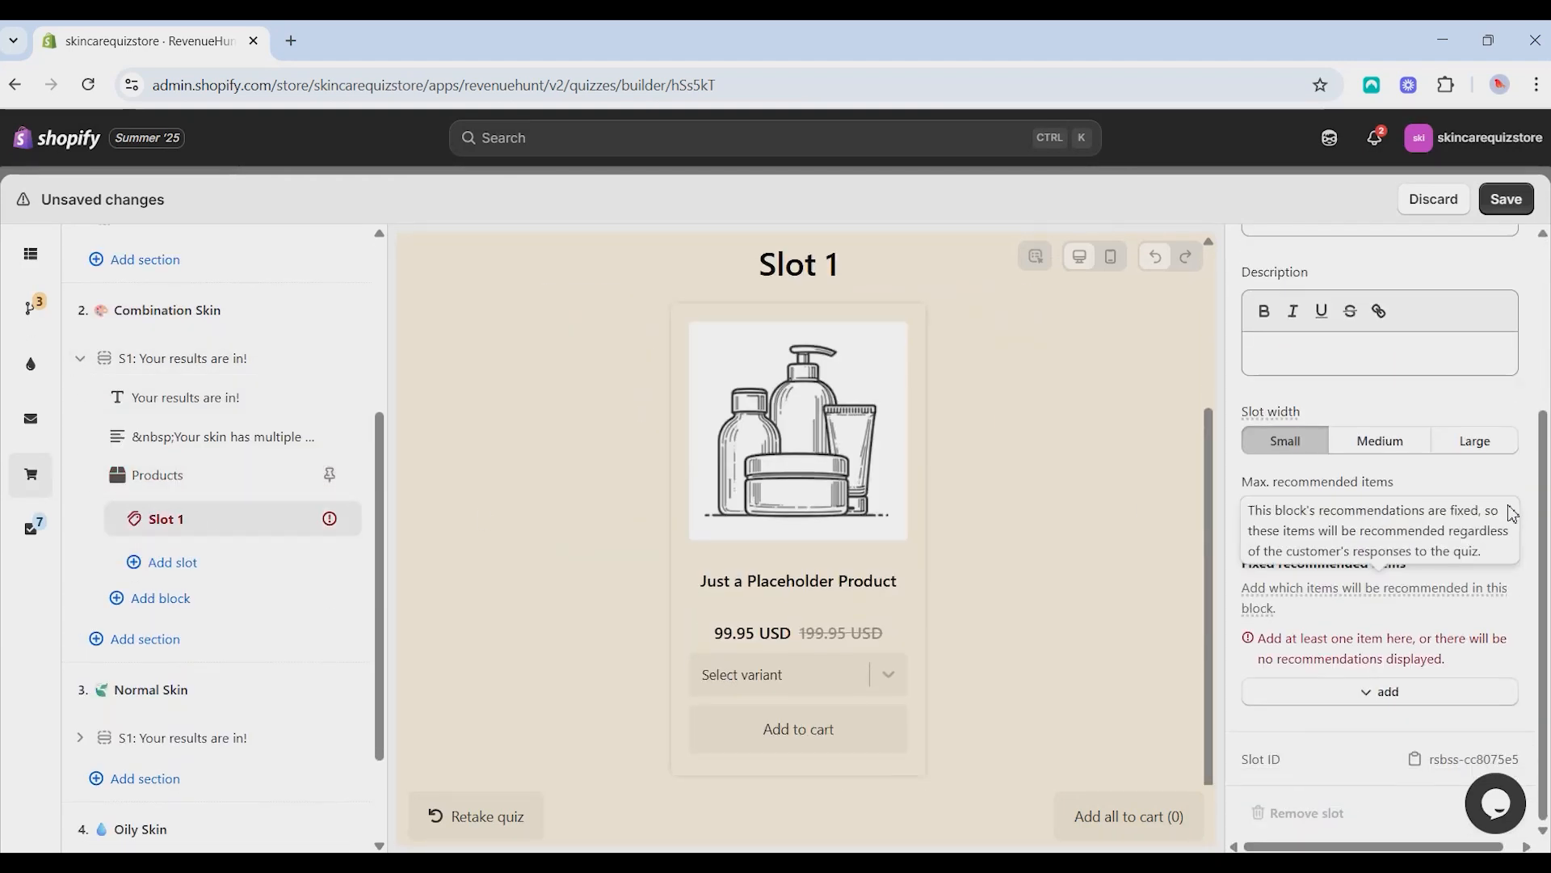
{"action": "left_click", "coordinate": [1487, 513]}
{"action": "left_click", "coordinate": [1326, 588]}
- Add Khadi Global Natural Hyaluronic Acid Serum, Oil-Free Moisture Lotion and Foaming Cream Cleanser as fixed products in Combination Skin's Slot 1
{"action": "left_click", "coordinate": [1366, 692]}
{"action": "left_click", "coordinate": [1347, 514]}
{"action": "scroll", "coordinate": [606, 440], "scroll_direction": "down", "scroll_amount": 2}
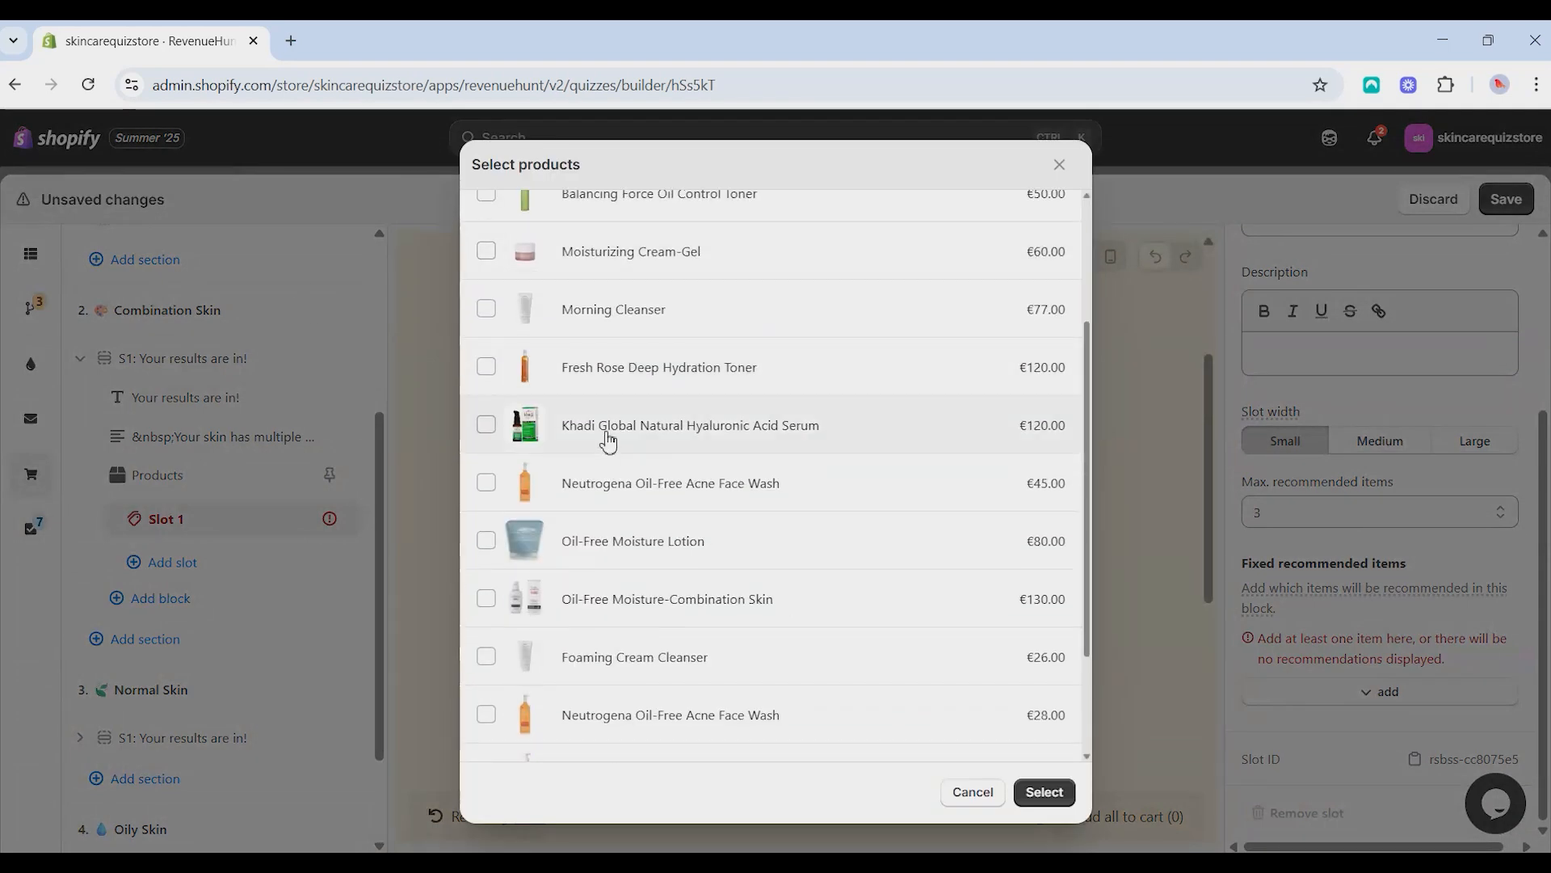
{"action": "left_click", "coordinate": [606, 436]}
{"action": "scroll", "coordinate": [630, 396], "scroll_direction": "down", "scroll_amount": 2}
{"action": "left_click", "coordinate": [641, 383]}
{"action": "scroll", "coordinate": [640, 380], "scroll_direction": "down", "scroll_amount": 1}
{"action": "left_click", "coordinate": [642, 376]}
- Set the recommendation system of the Normal Skin page's Products block to Fixed recommendations
{"action": "scroll", "coordinate": [646, 372], "scroll_direction": "down", "scroll_amount": 1}
{"action": "left_click", "coordinate": [1045, 792]}
{"action": "left_click", "coordinate": [80, 358]}
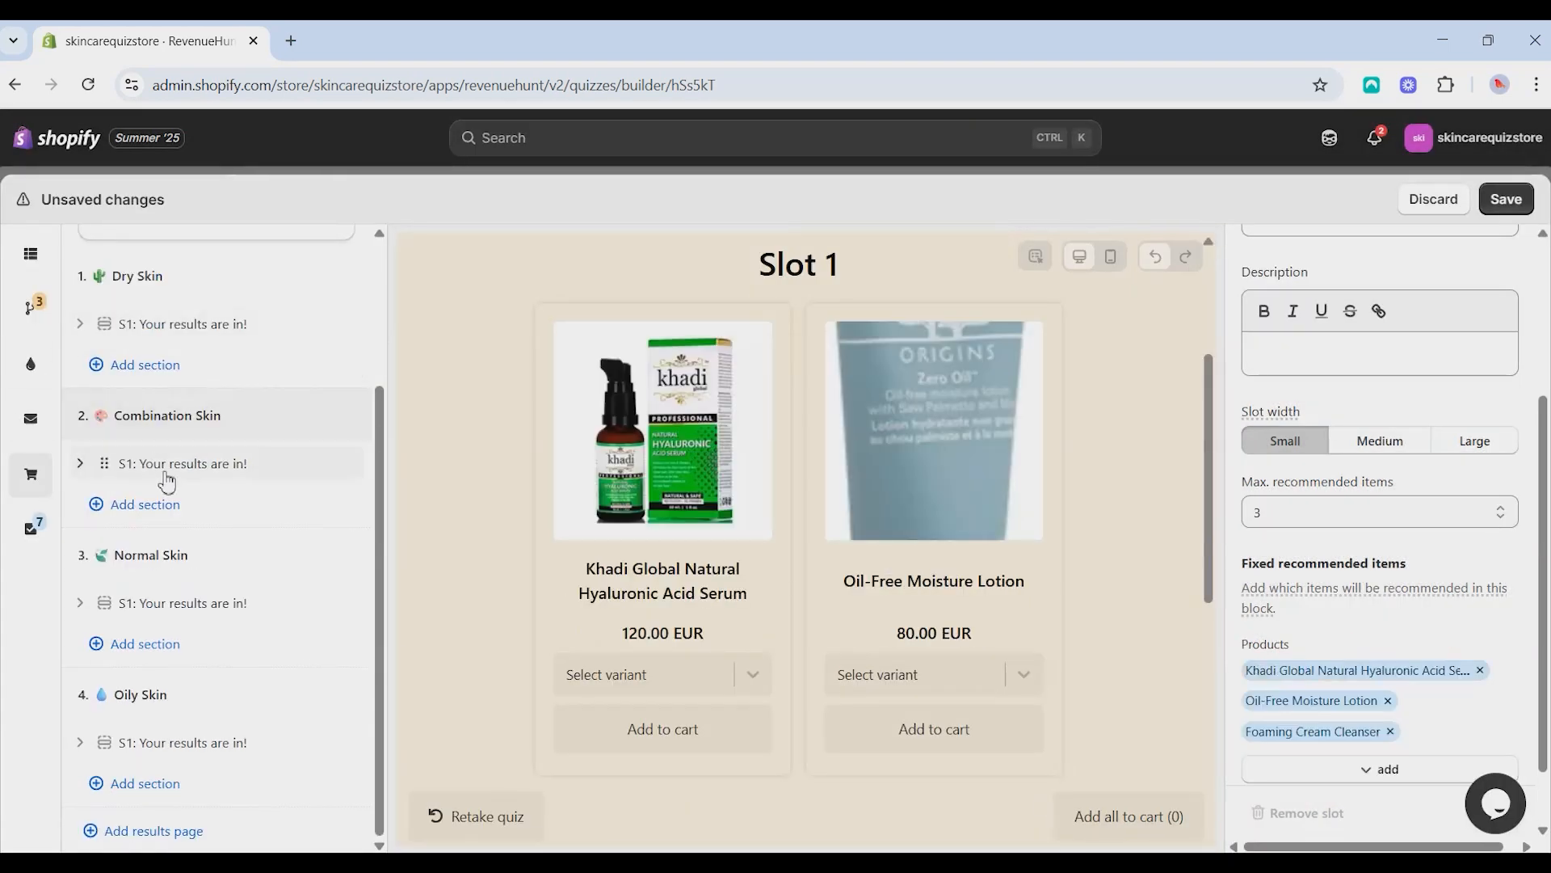
{"action": "left_click", "coordinate": [156, 556]}
{"action": "left_click", "coordinate": [80, 602]}
{"action": "scroll", "coordinate": [156, 596], "scroll_direction": "down", "scroll_amount": 3}
{"action": "left_click", "coordinate": [159, 481]}
{"action": "scroll", "coordinate": [1369, 426], "scroll_direction": "up", "scroll_amount": 2}
{"action": "left_click", "coordinate": [1373, 351]}
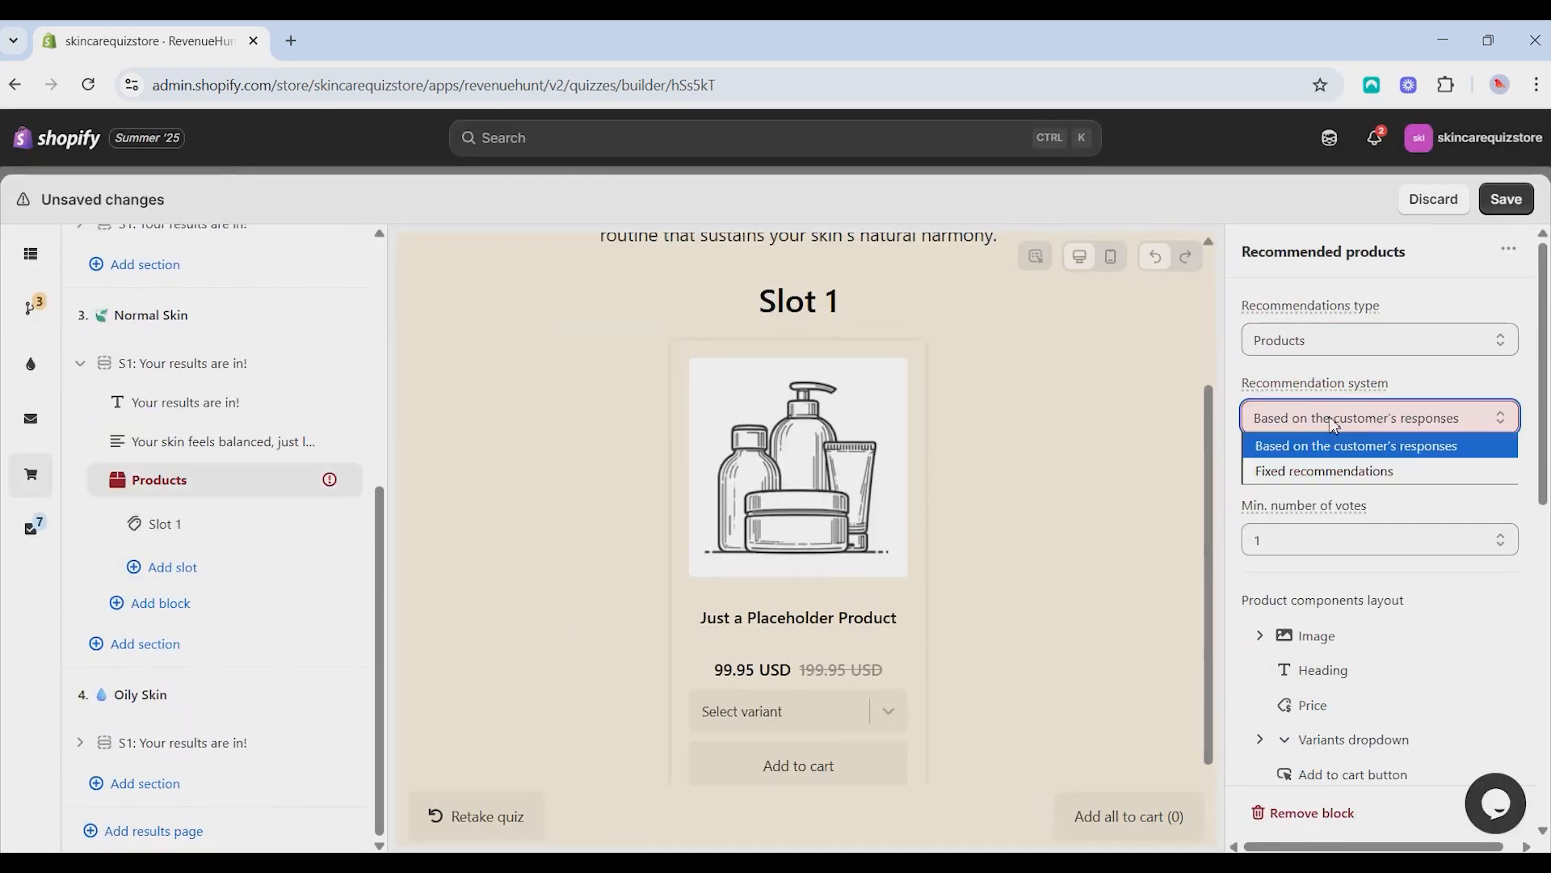
{"action": "left_click", "coordinate": [1368, 471]}
- In Normal Skin's Slot 1, allow 3 recommended items and add Foaming Cream Cleanser, Oil-Free Moisture-Combination Skin and Oil-Free Moisture Lotion as fixed products
{"action": "left_click", "coordinate": [194, 533]}
{"action": "left_click", "coordinate": [1341, 691]}
{"action": "left_click", "coordinate": [1309, 525]}
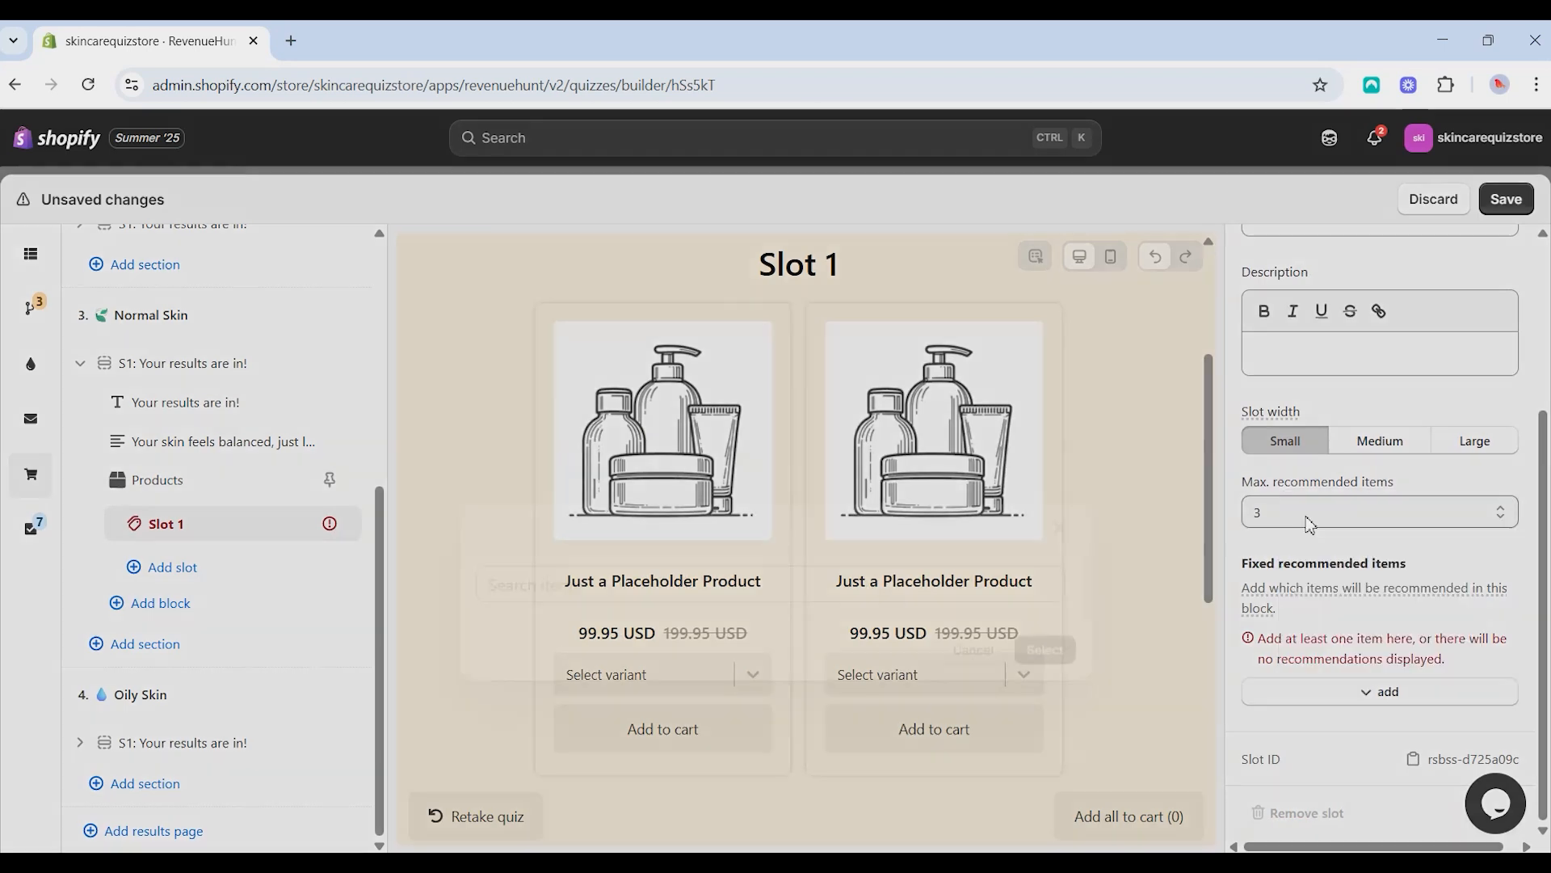
{"action": "scroll", "coordinate": [655, 464], "scroll_direction": "down", "scroll_amount": 5}
{"action": "left_click", "coordinate": [654, 497]}
{"action": "left_click", "coordinate": [655, 444]}
{"action": "left_click", "coordinate": [654, 386]}
{"action": "left_click", "coordinate": [1044, 792]}
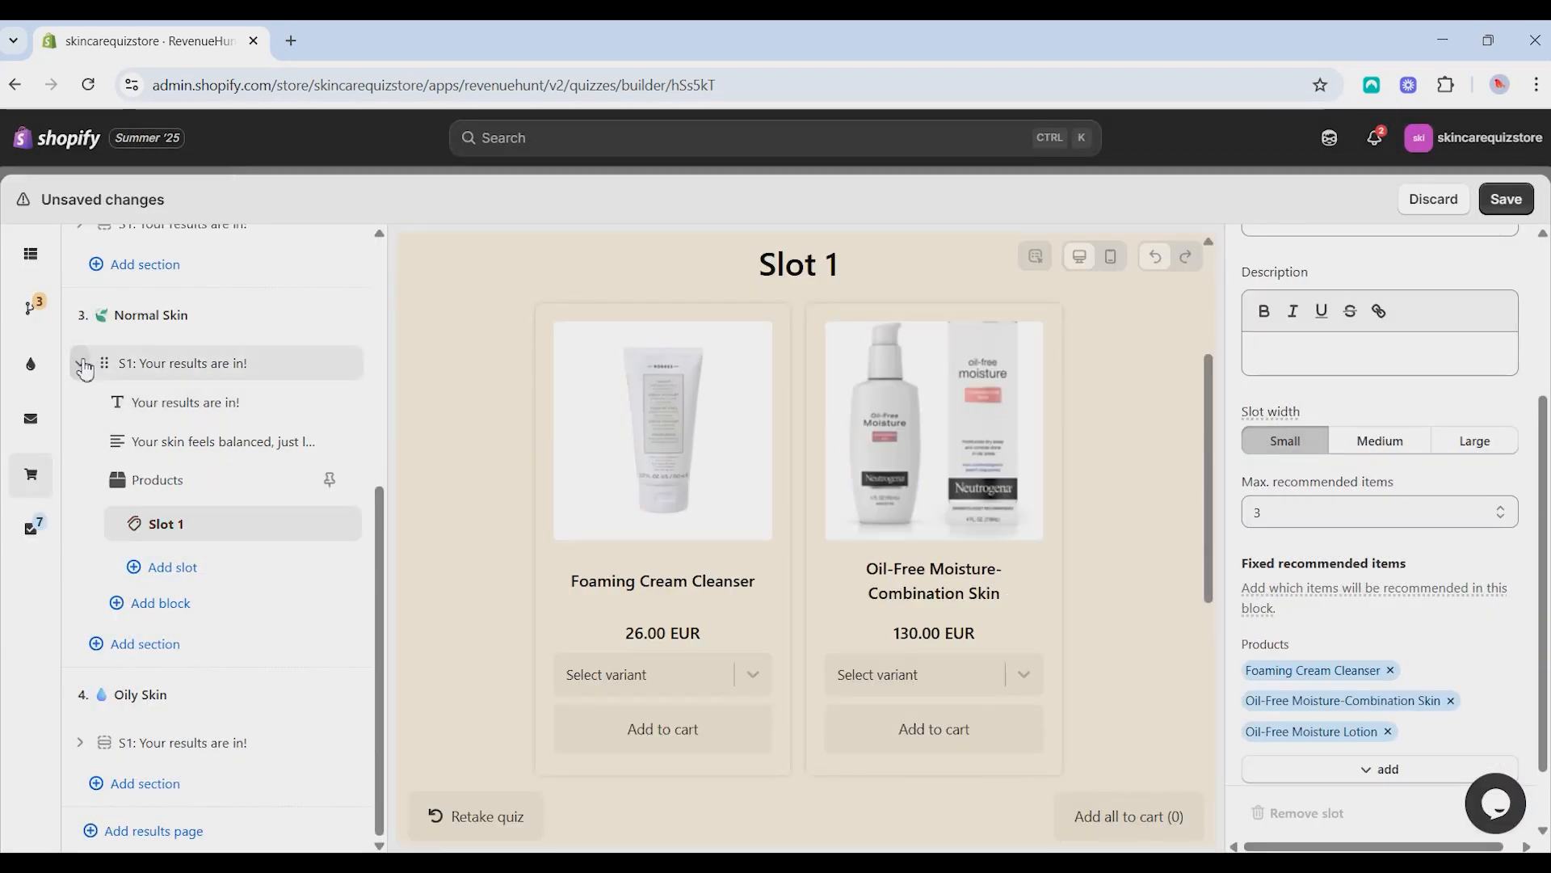
{"action": "left_click", "coordinate": [80, 363]}
- Set the recommendation system of the Oily Skin page's Products block to Fixed recommendations
{"action": "left_click", "coordinate": [80, 737]}
{"action": "left_click", "coordinate": [179, 621]}
{"action": "left_click", "coordinate": [1344, 418]}
{"action": "left_click", "coordinate": [1368, 471]}
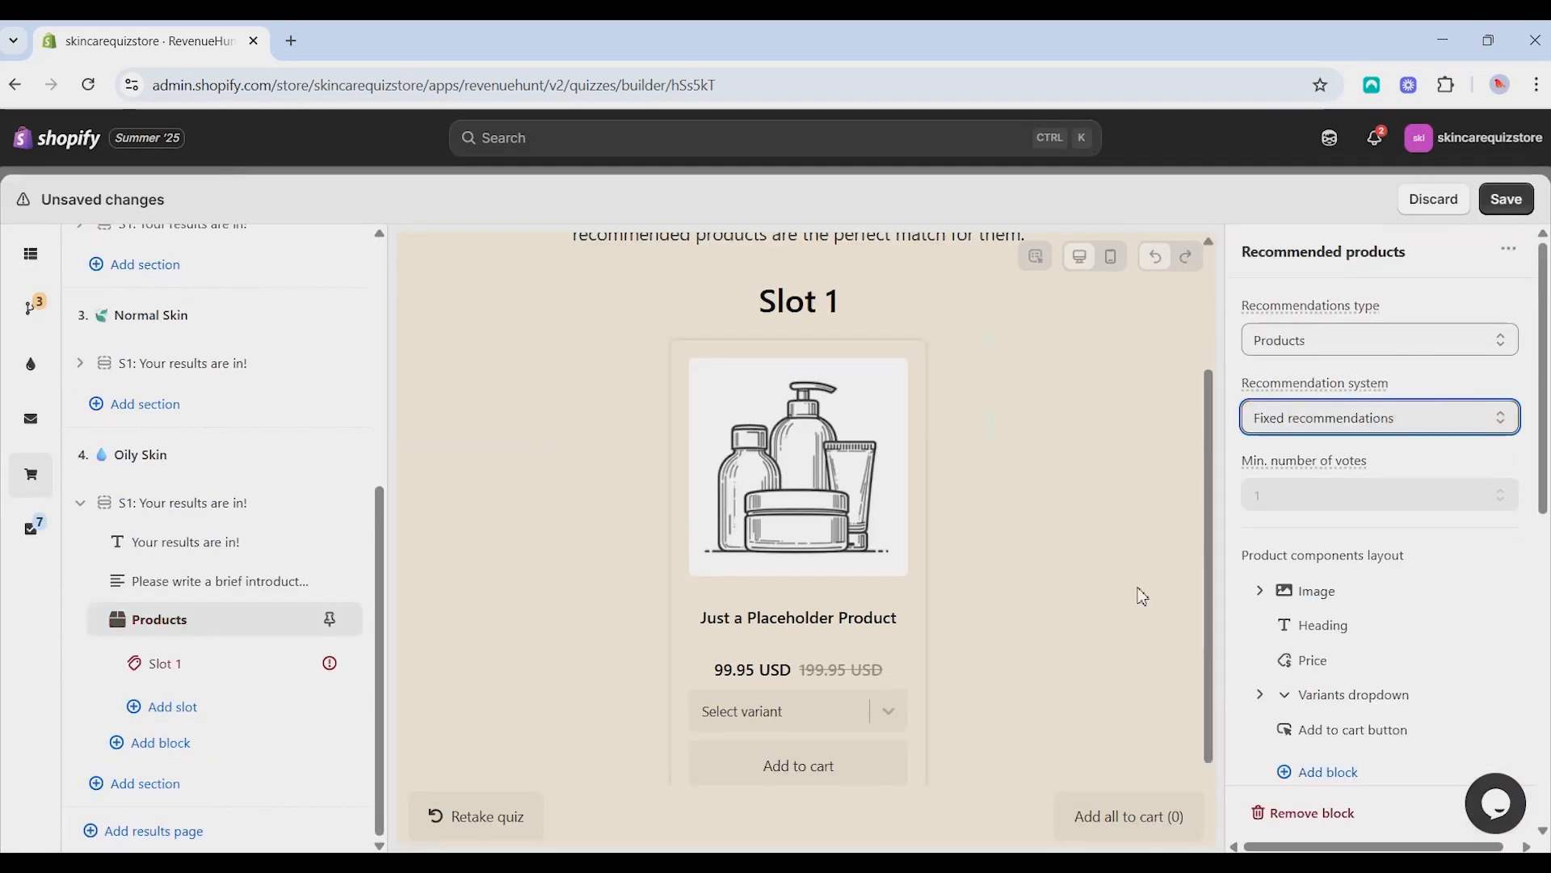
- Set the maximum recommended items of Oily Skin's Slot 1 to 3
{"action": "left_click", "coordinate": [166, 663]}
{"action": "scroll", "coordinate": [1374, 533], "scroll_direction": "down", "scroll_amount": 3}
{"action": "left_click", "coordinate": [1316, 510]}
{"action": "left_click", "coordinate": [1293, 591]}
- Add Redness-Relief Refreshing Cleansing Lotion, Neutrogena Oil-Free Acne Face Wash (€28.00) and United State Balancing Tonic as fixed products in Oily Skin's Slot 1
{"action": "left_click", "coordinate": [1357, 693]}
{"action": "left_click", "coordinate": [1311, 525]}
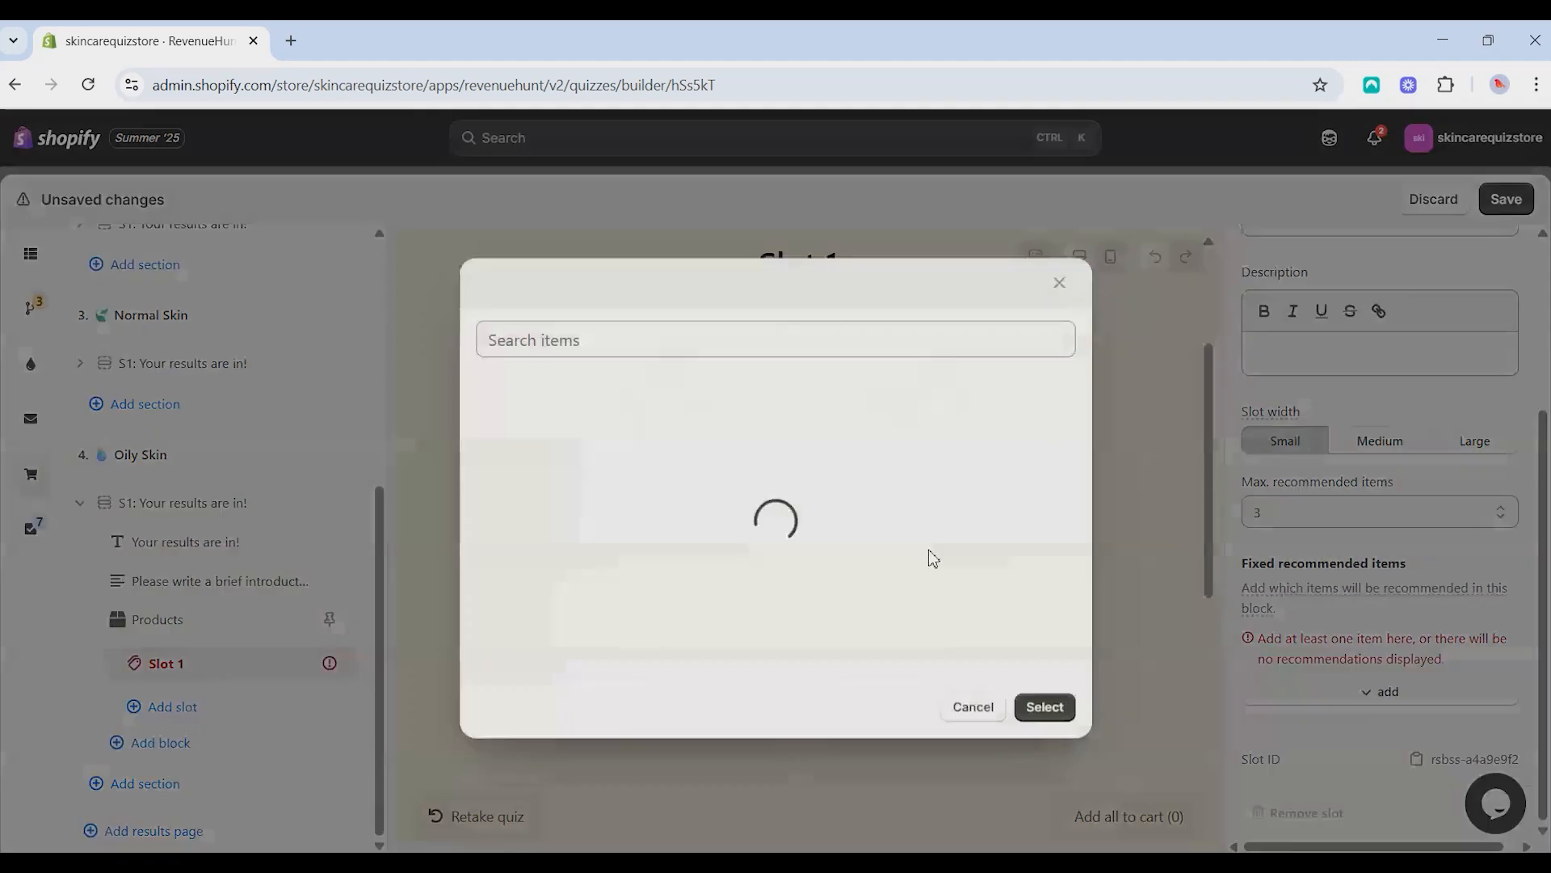
{"action": "scroll", "coordinate": [768, 471], "scroll_direction": "down", "scroll_amount": 5}
{"action": "left_click", "coordinate": [711, 614]}
{"action": "left_click", "coordinate": [700, 557]}
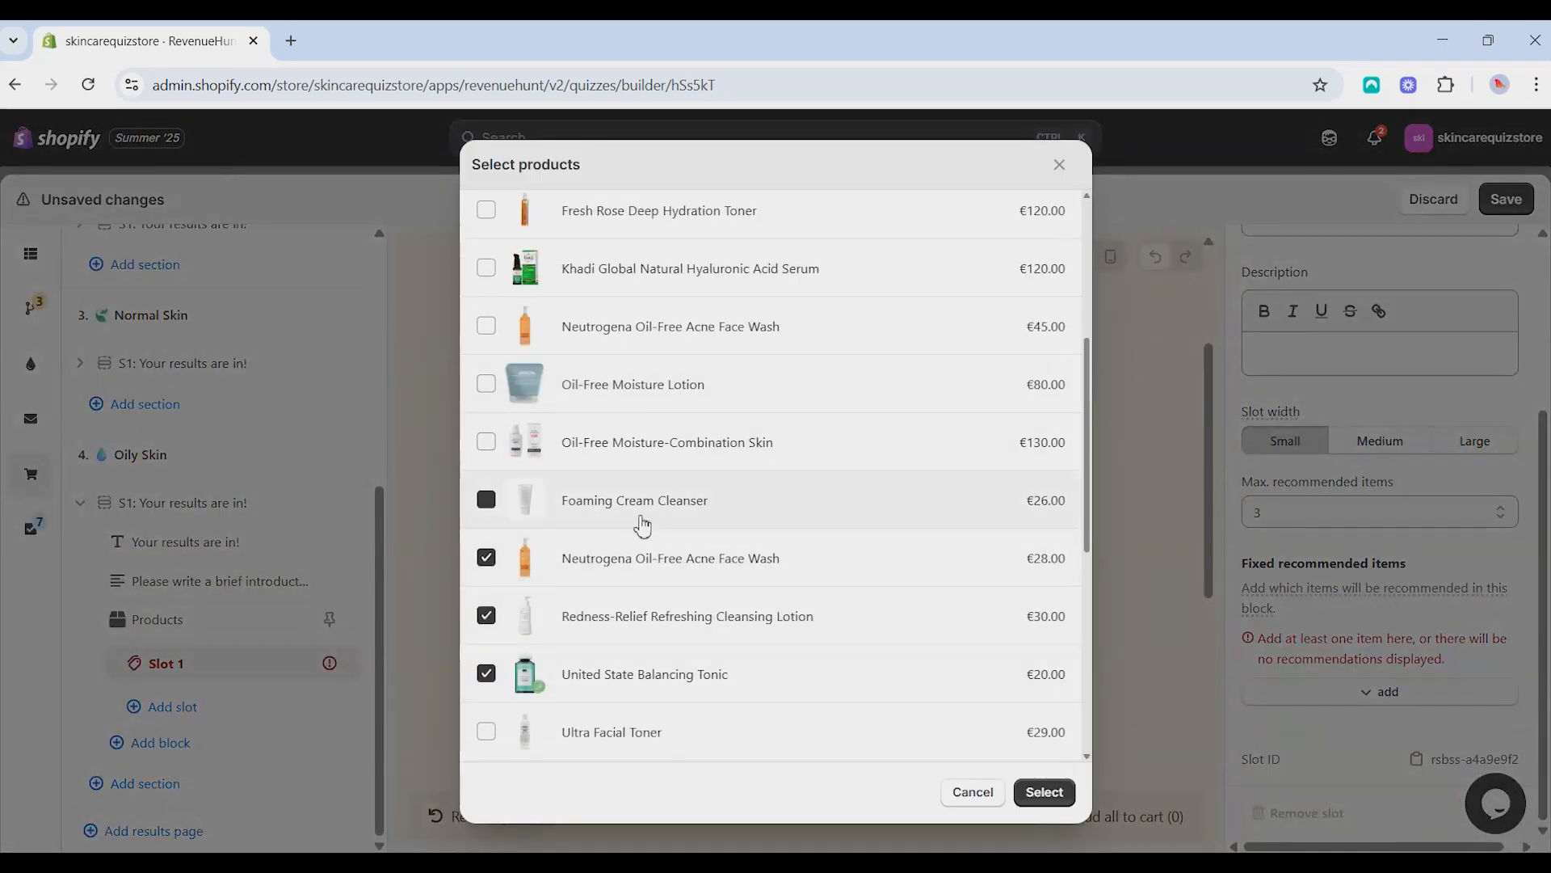
{"action": "left_click", "coordinate": [1044, 792]}
- Collapse the Oily Skin results section and save the quiz changes
{"action": "scroll", "coordinate": [632, 675], "scroll_direction": "up", "scroll_amount": 3}
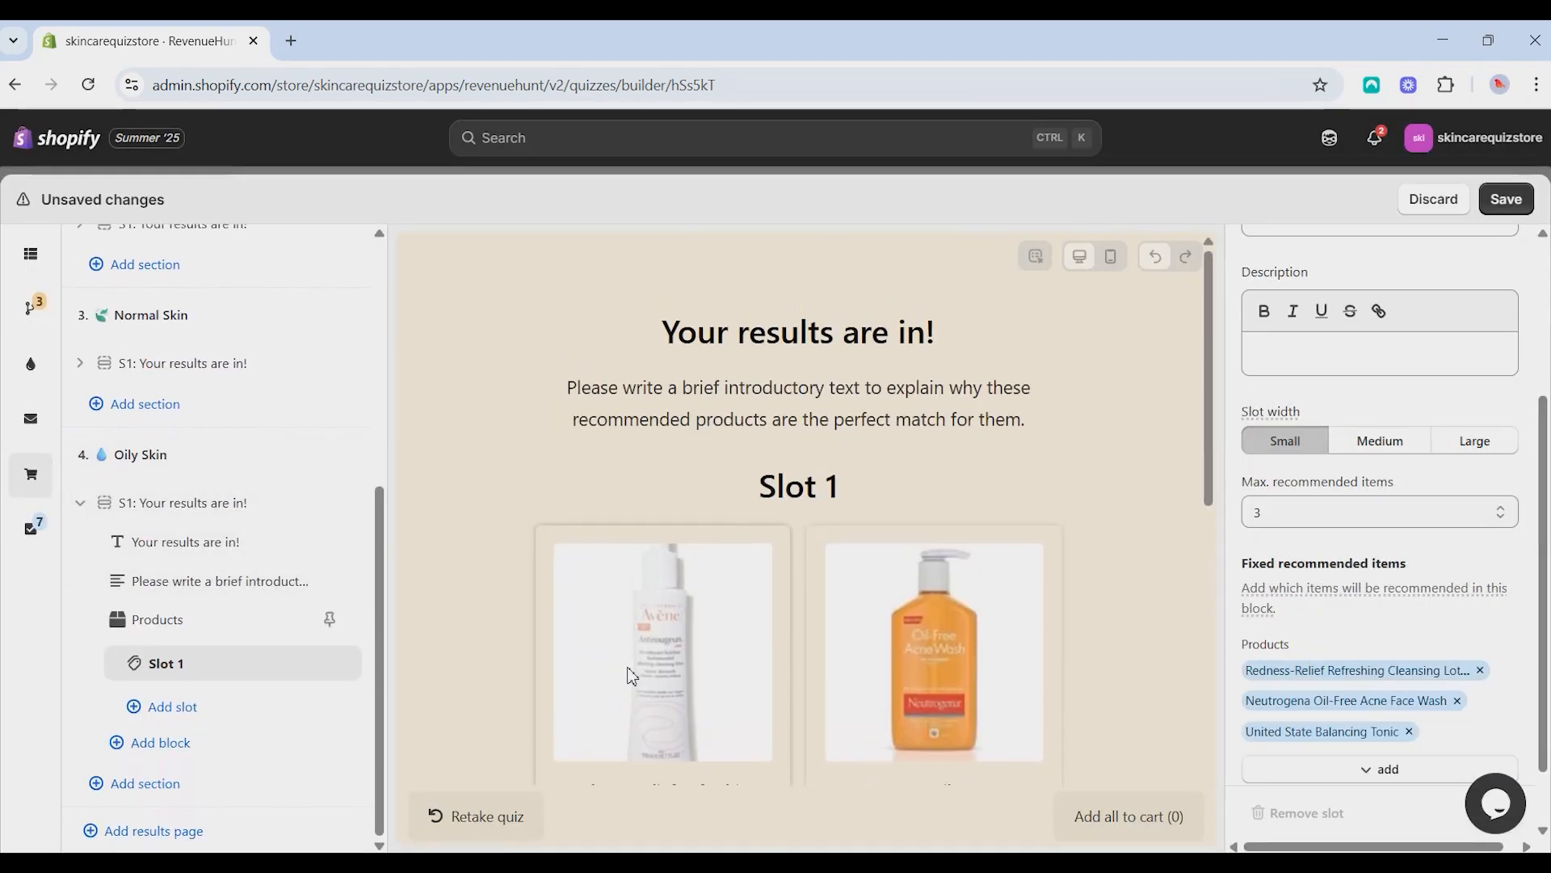
{"action": "scroll", "coordinate": [632, 676], "scroll_direction": "down", "scroll_amount": 3}
{"action": "left_click", "coordinate": [80, 503]}
{"action": "key", "text": "ctrl+s"}
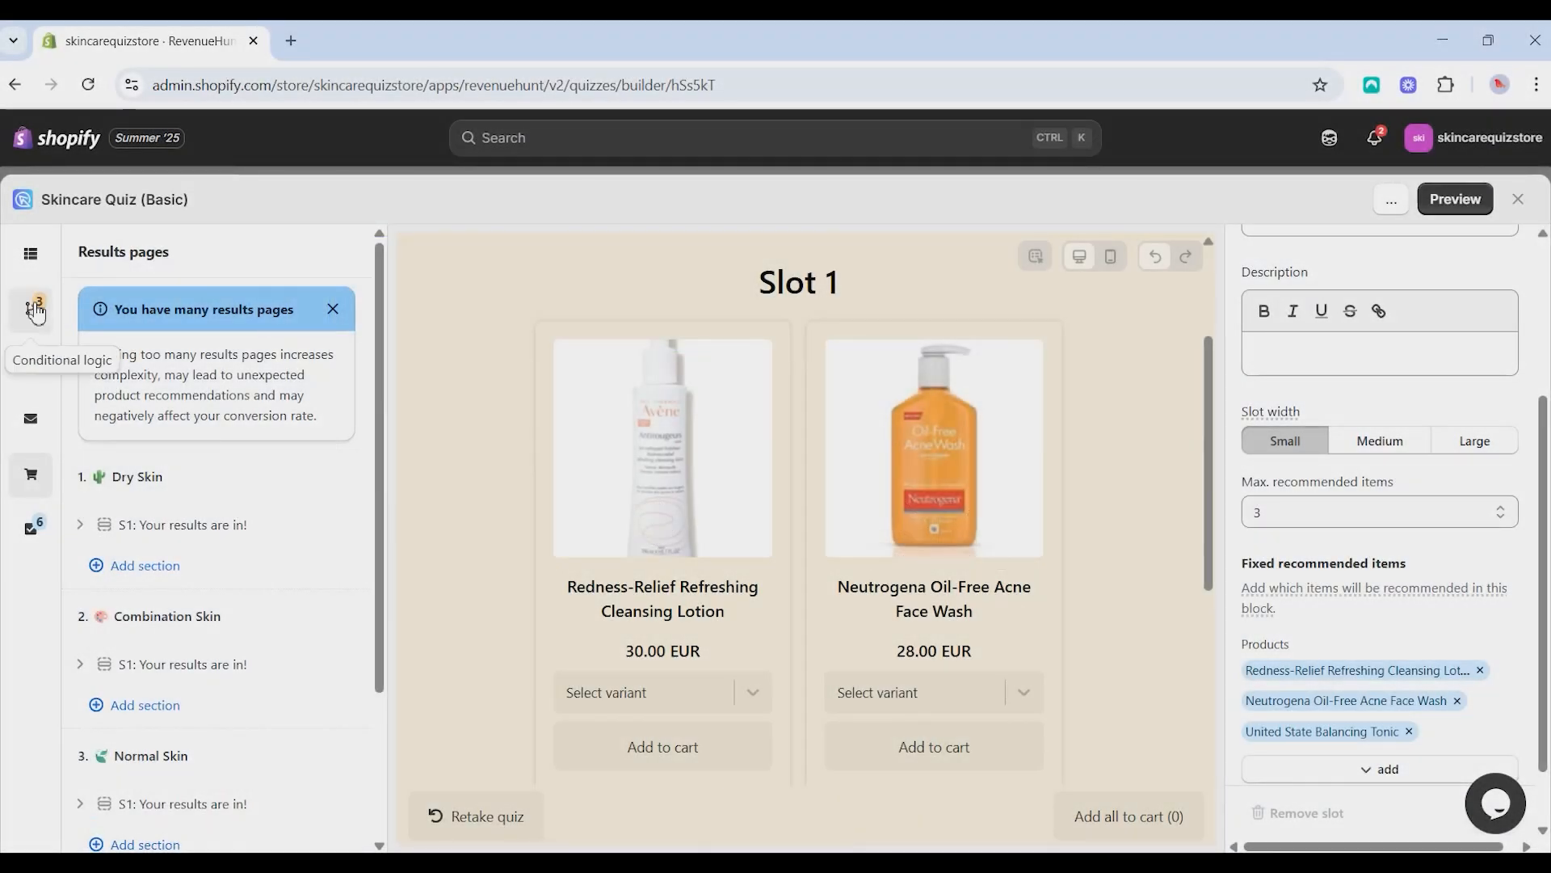
- Open the conditional logic map and expand the jump logic of the Q7: WE'VE GOT YOUR RESULTS question
{"action": "left_click", "coordinate": [36, 312]}
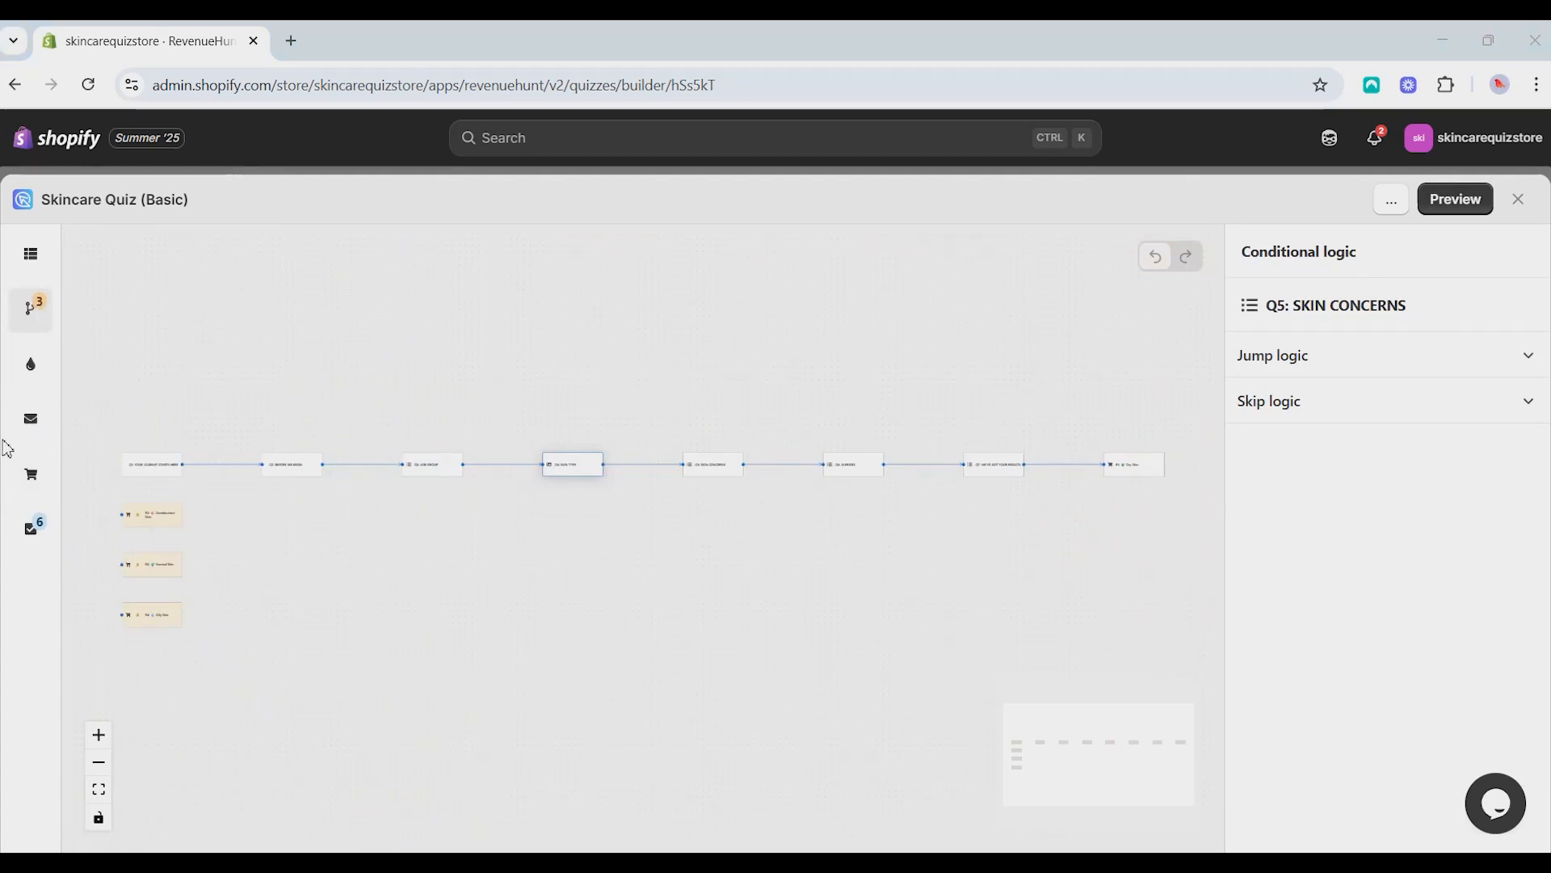
{"action": "scroll", "coordinate": [974, 515], "scroll_direction": "up", "scroll_amount": 5}
{"action": "left_click_drag", "start_coordinate": [1010, 511], "coordinate": [677, 507]}
{"action": "scroll", "coordinate": [664, 420], "scroll_direction": "up", "scroll_amount": 5}
{"action": "scroll", "coordinate": [755, 396], "scroll_direction": "up", "scroll_amount": 3}
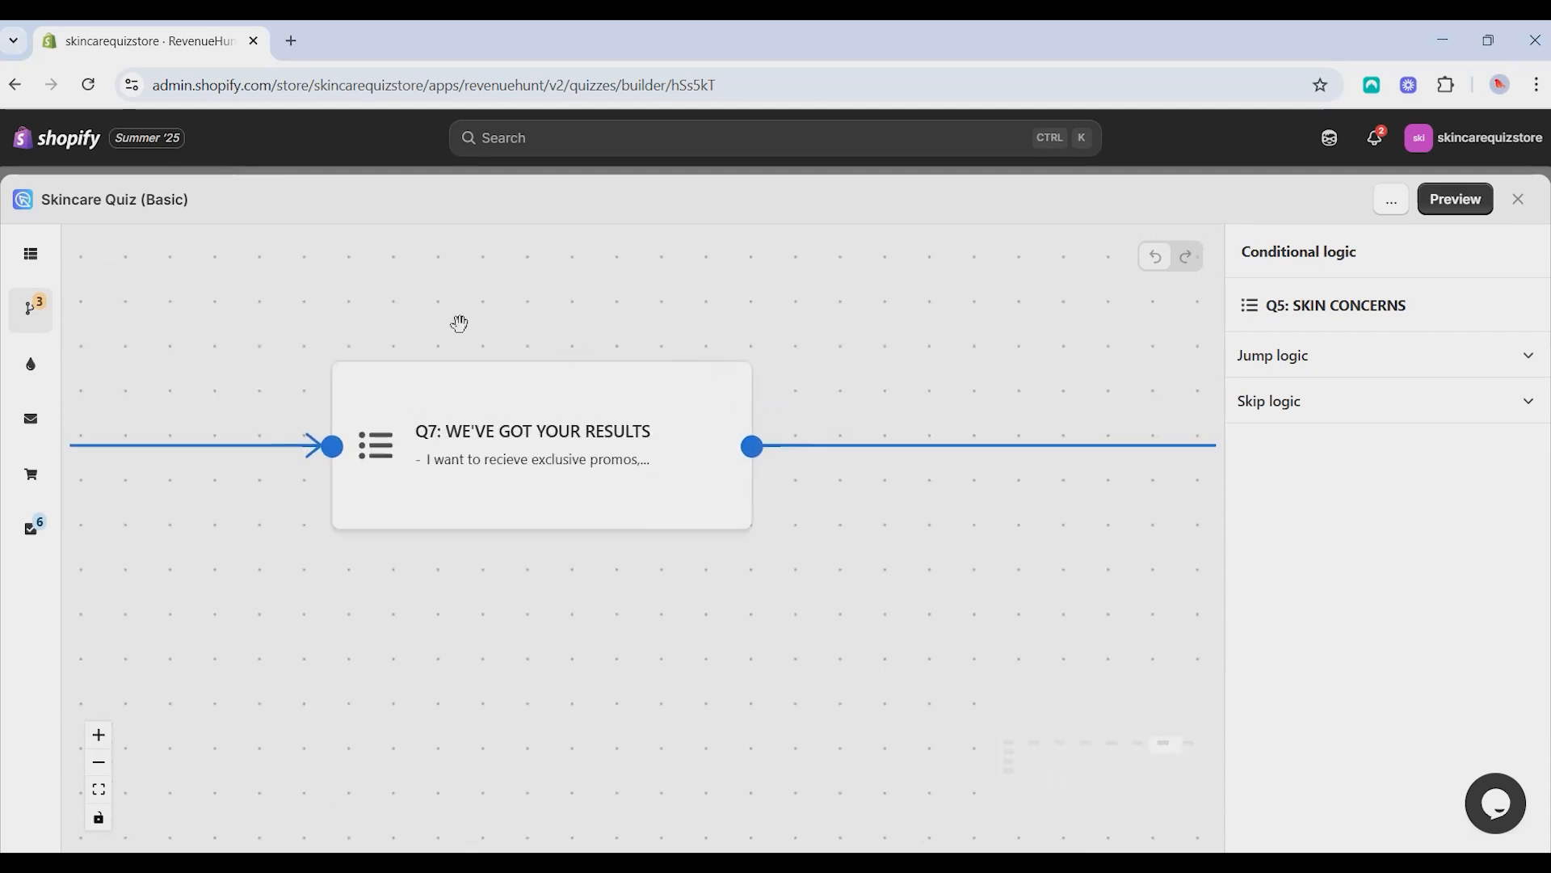
{"action": "scroll", "coordinate": [477, 327], "scroll_direction": "down", "scroll_amount": 3}
{"action": "left_click", "coordinate": [550, 398]}
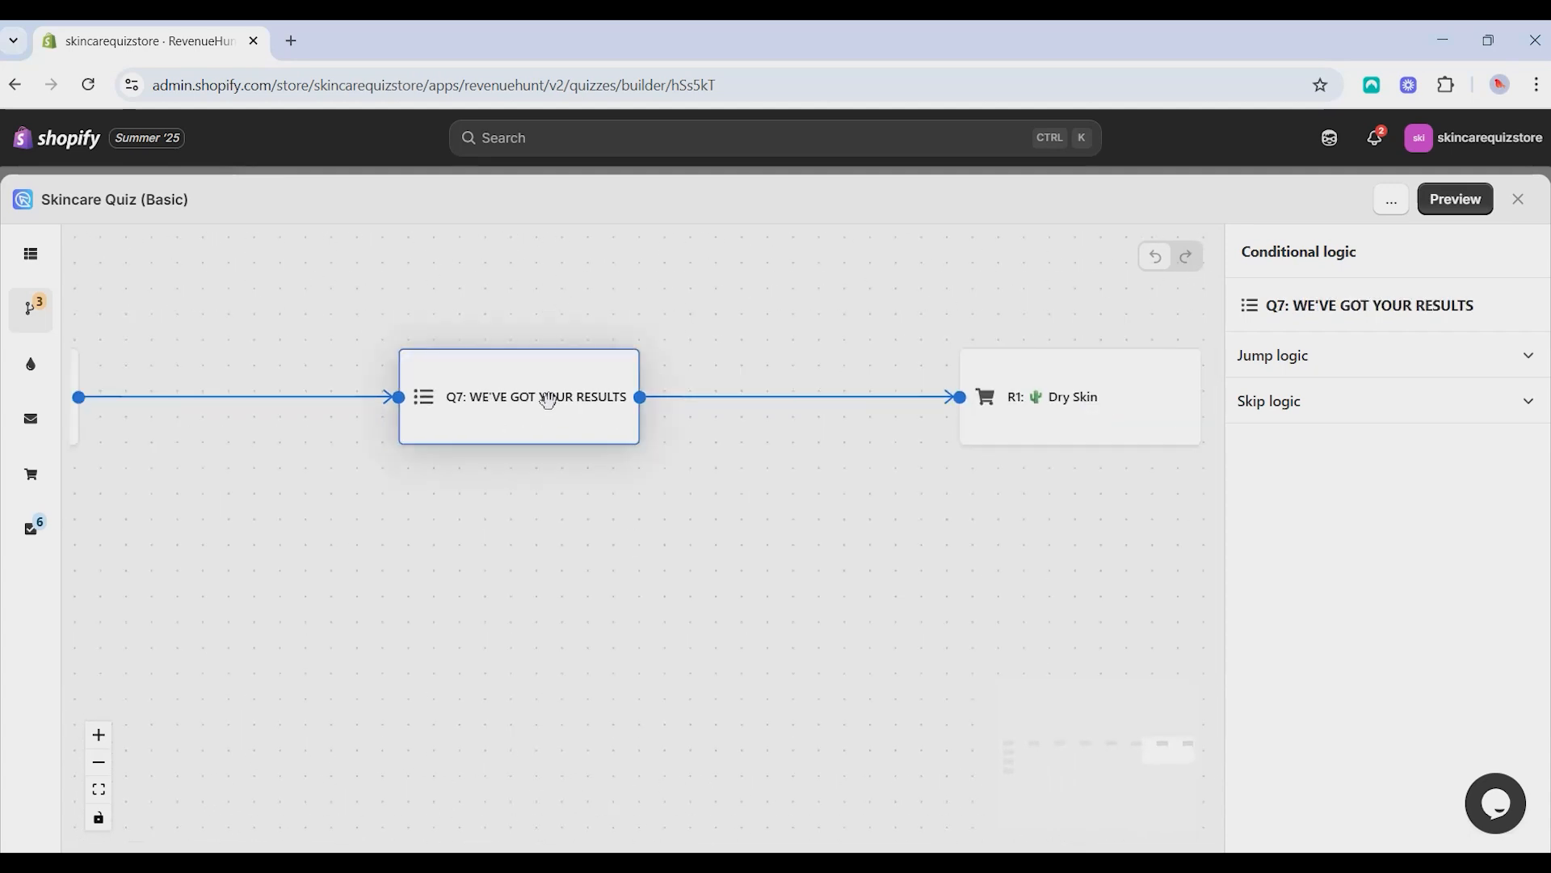
{"action": "left_click", "coordinate": [1411, 375]}
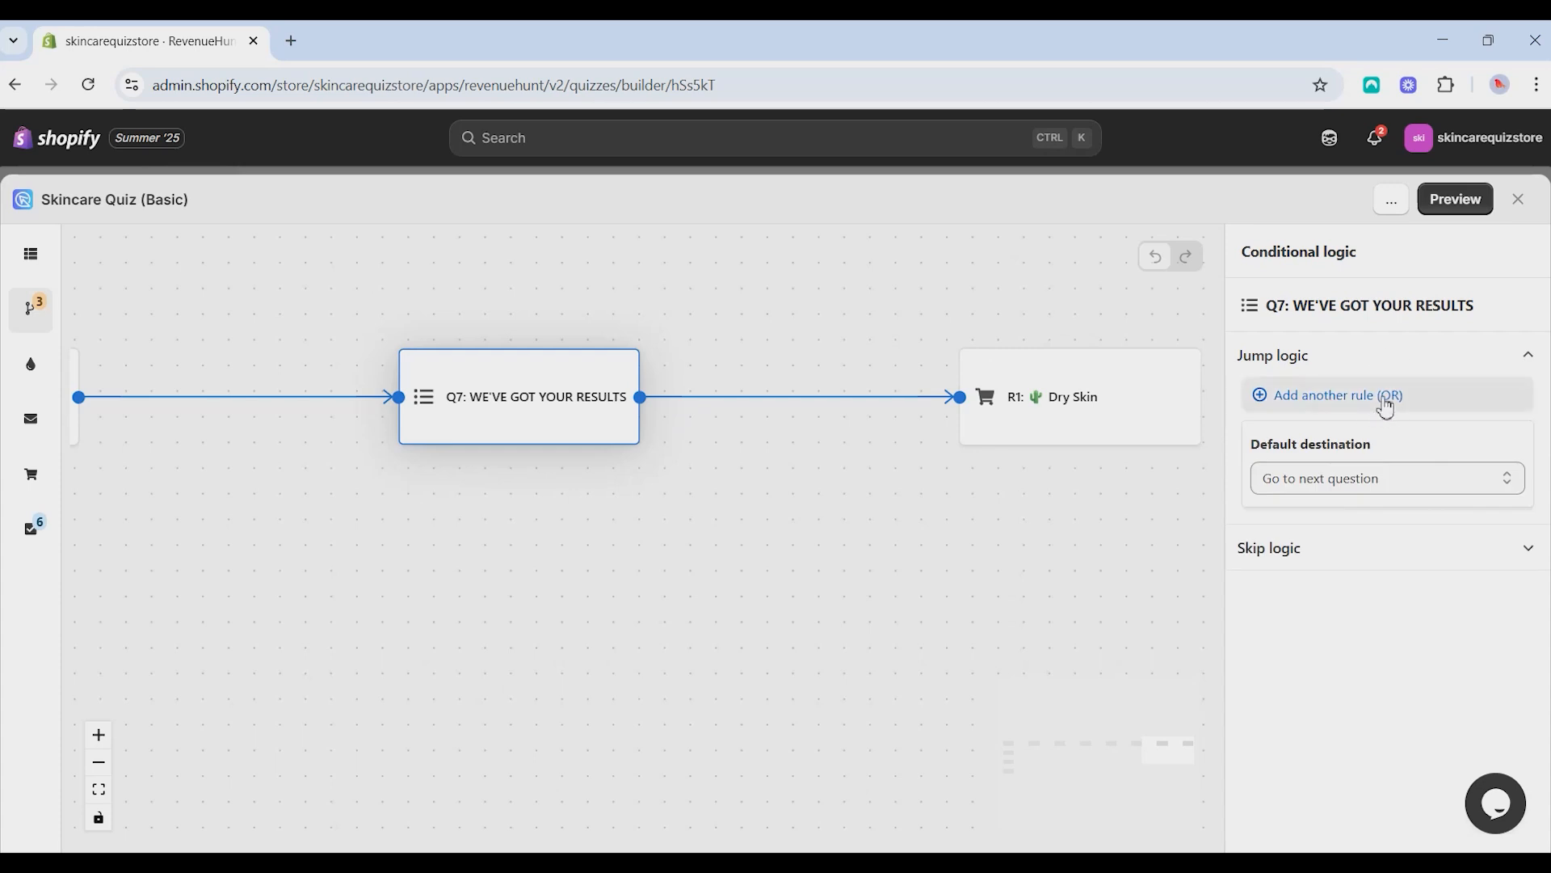
- Add a jump rule to Q7 with the condition that Q3: AGE GROUP is Teens and 20's
{"action": "left_click", "coordinate": [1382, 404]}
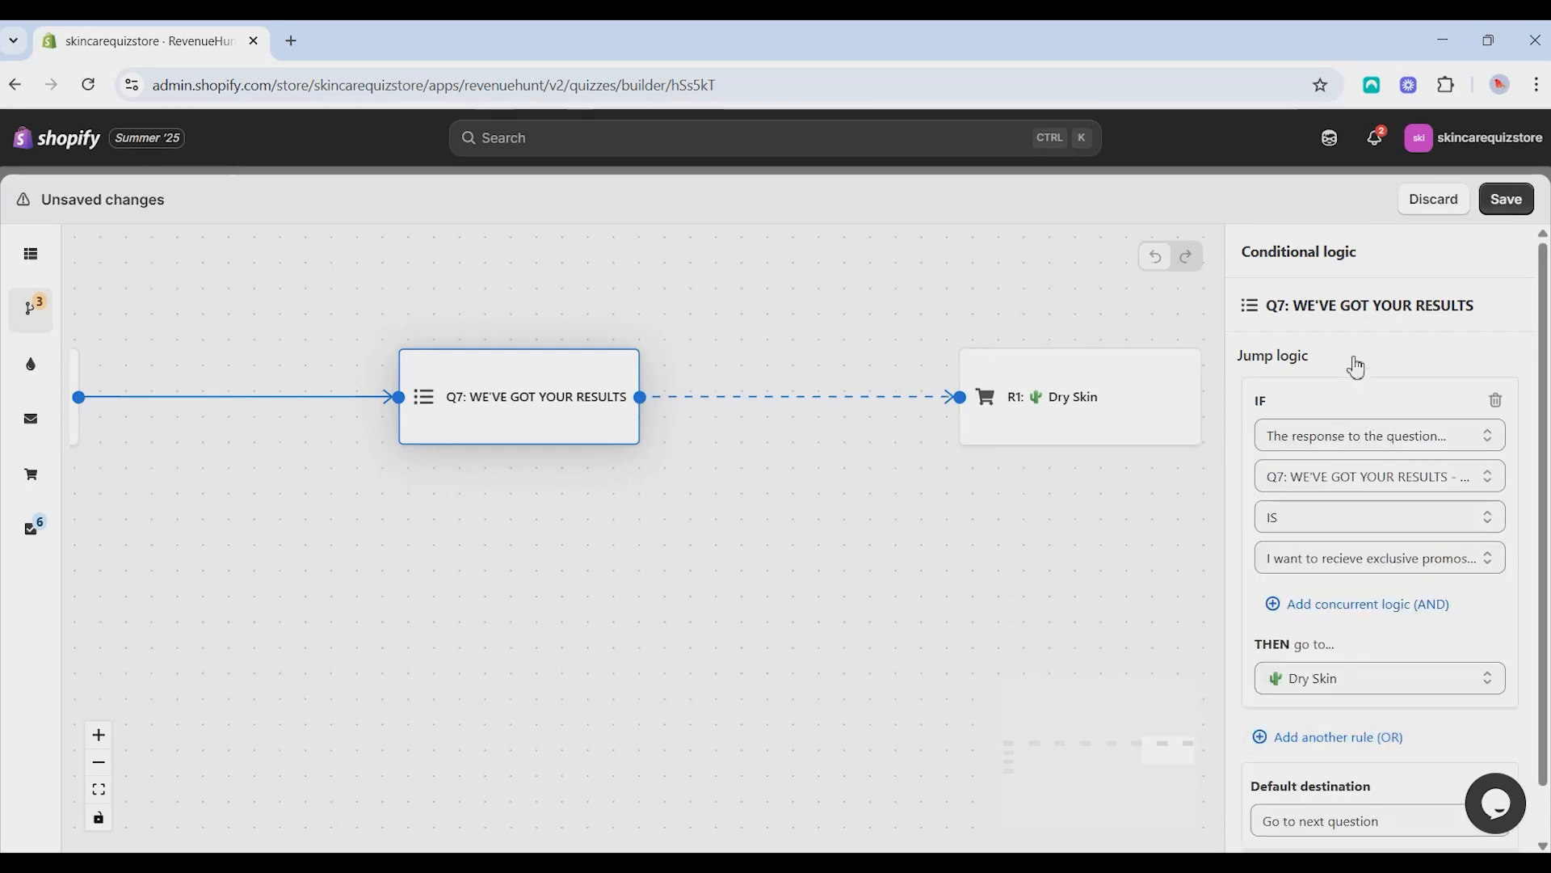
{"action": "scroll", "coordinate": [1362, 386], "scroll_direction": "down", "scroll_amount": 1}
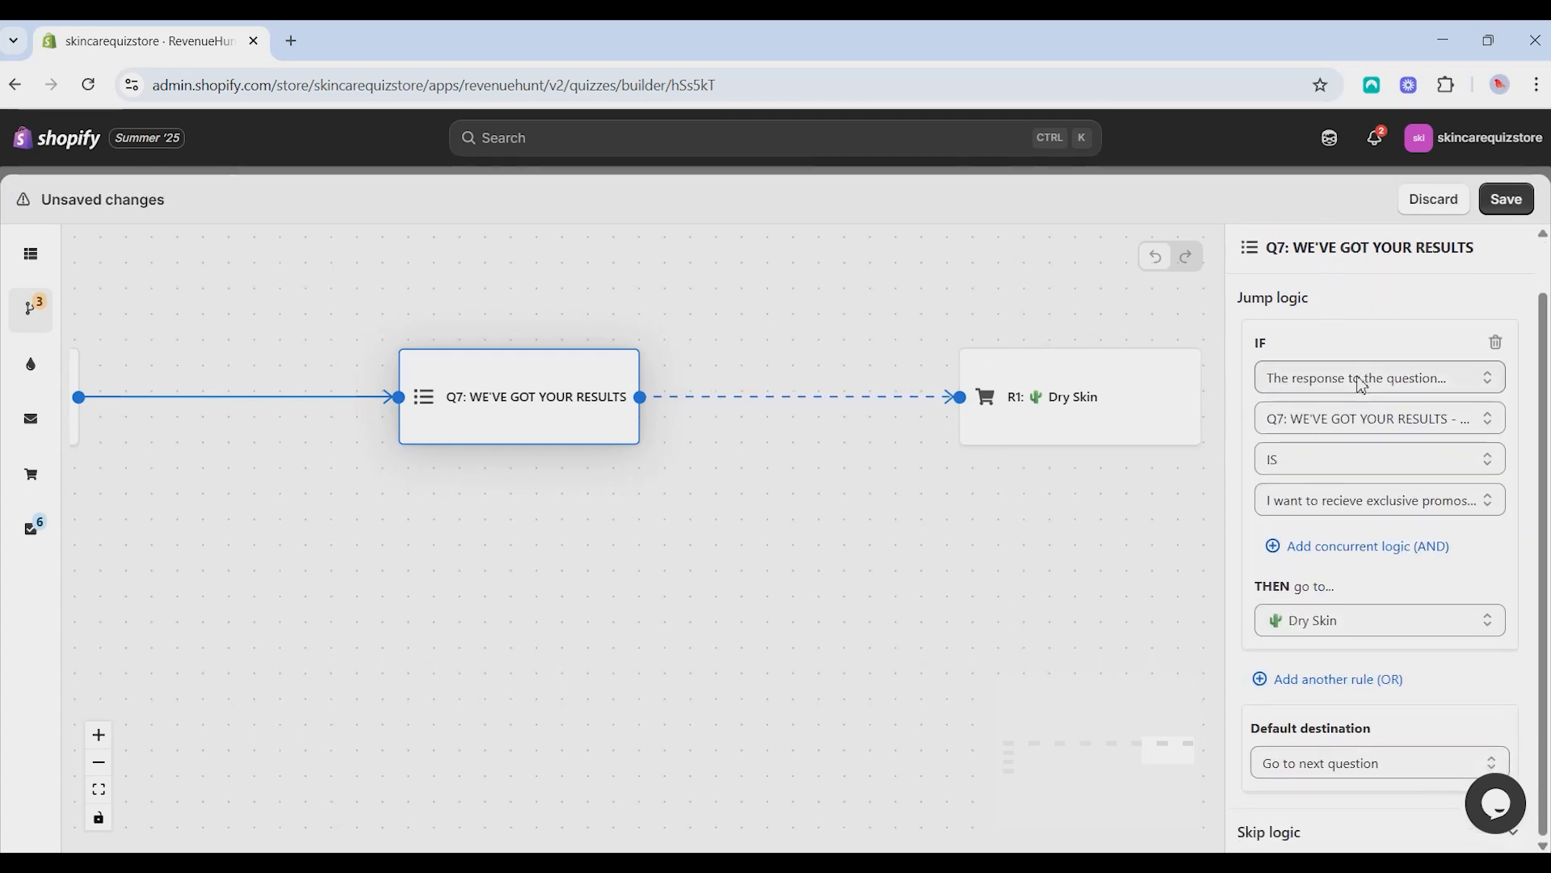
{"action": "left_click", "coordinate": [1407, 413]}
{"action": "left_click", "coordinate": [1272, 444]}
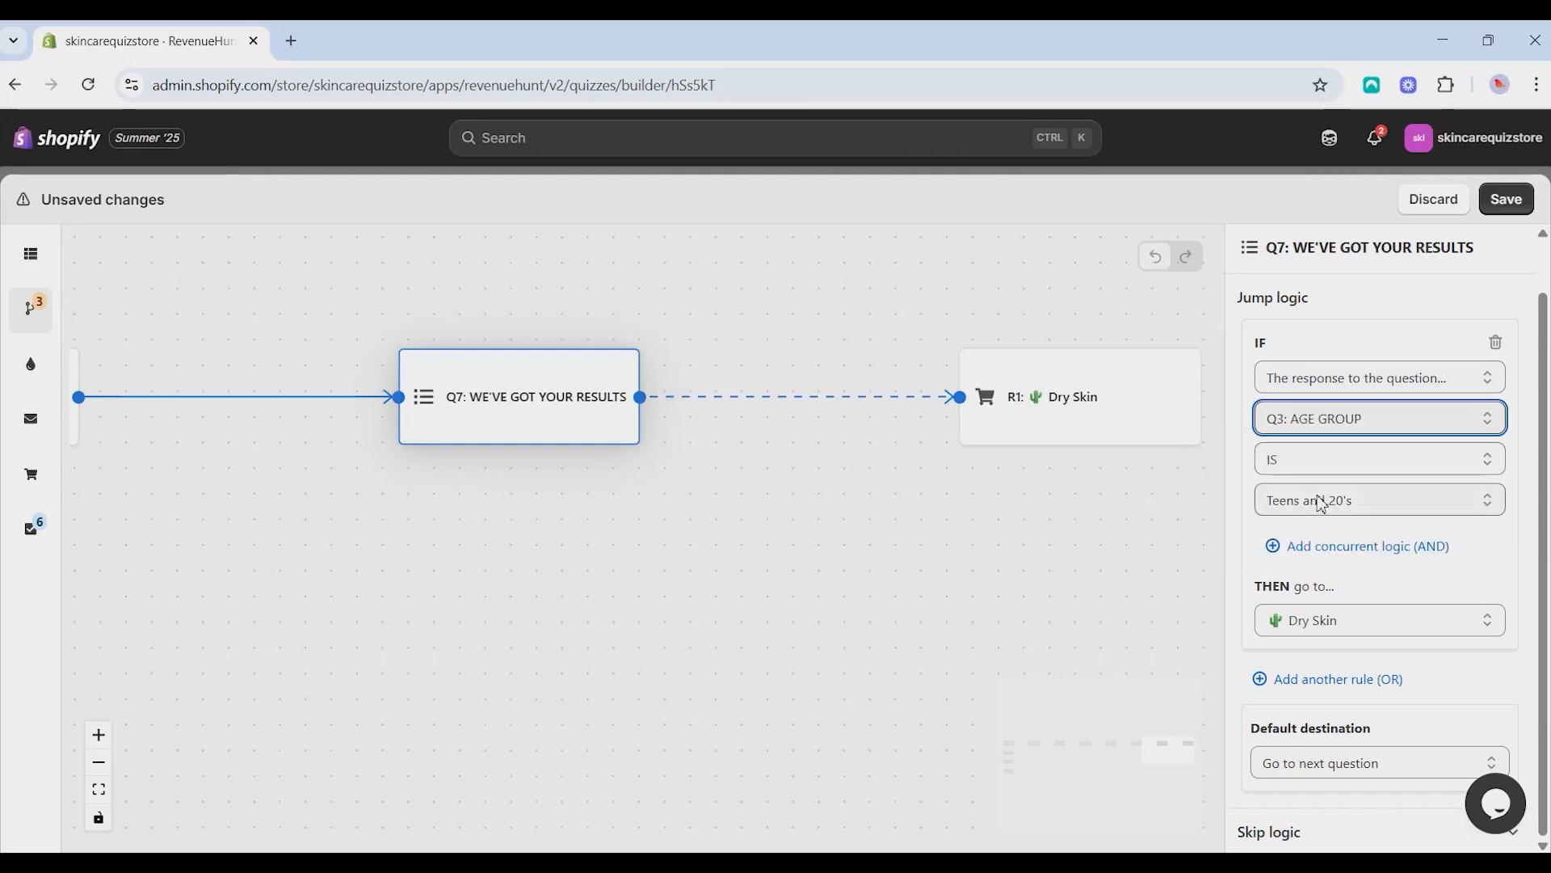
- Add a concurrent condition to the first rule requiring Q4: SKIN TYPE to be Dry and tight all over
{"action": "left_click", "coordinate": [1403, 563]}
{"action": "scroll", "coordinate": [1374, 485], "scroll_direction": "down", "scroll_amount": 3}
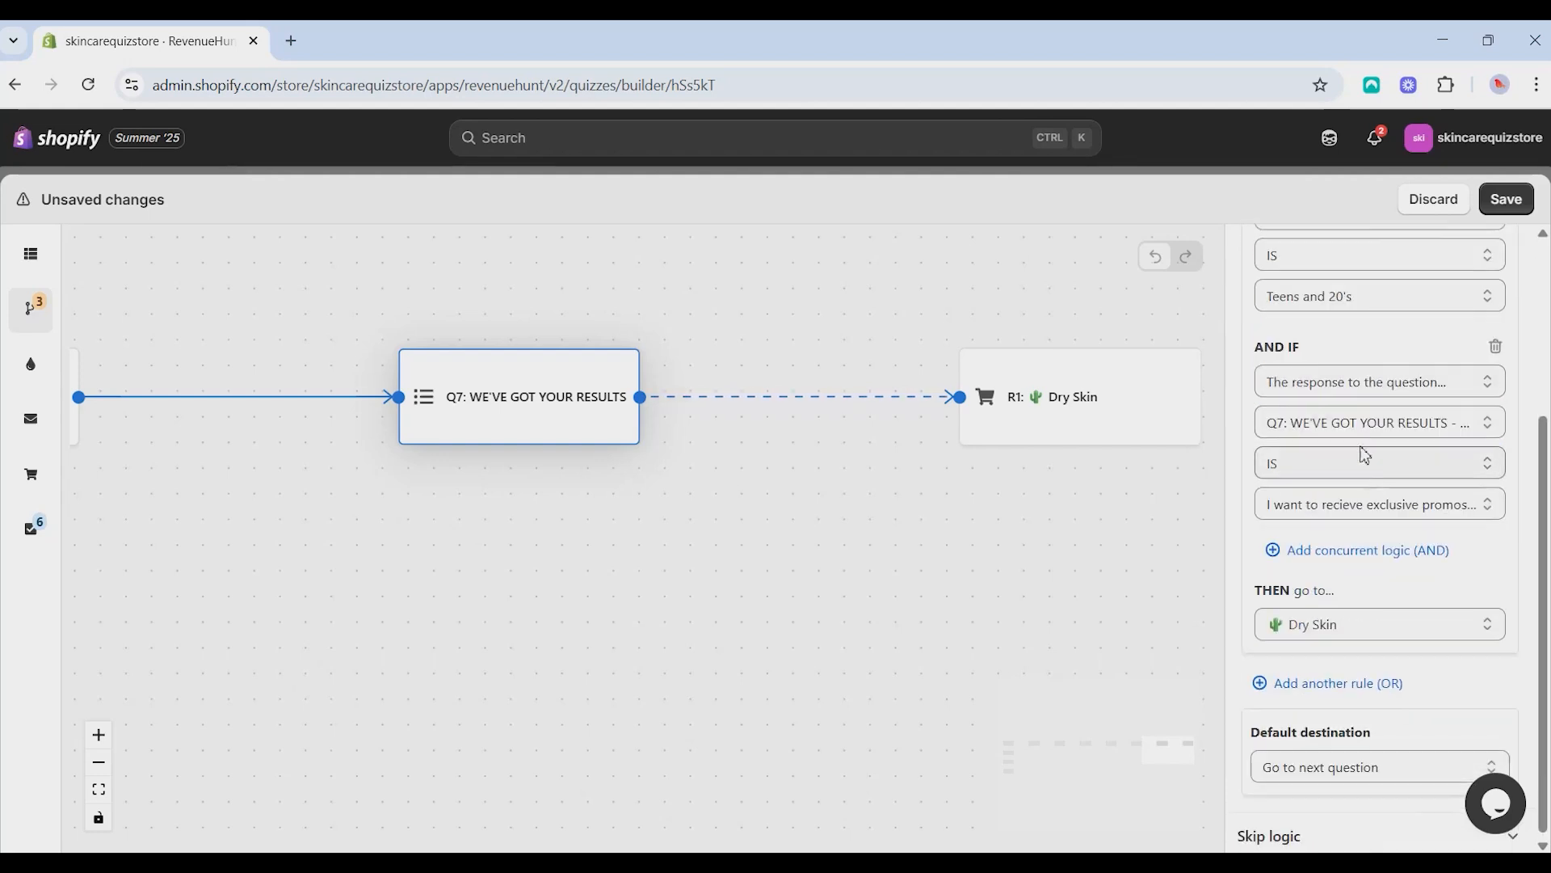
{"action": "left_click", "coordinate": [1358, 438]}
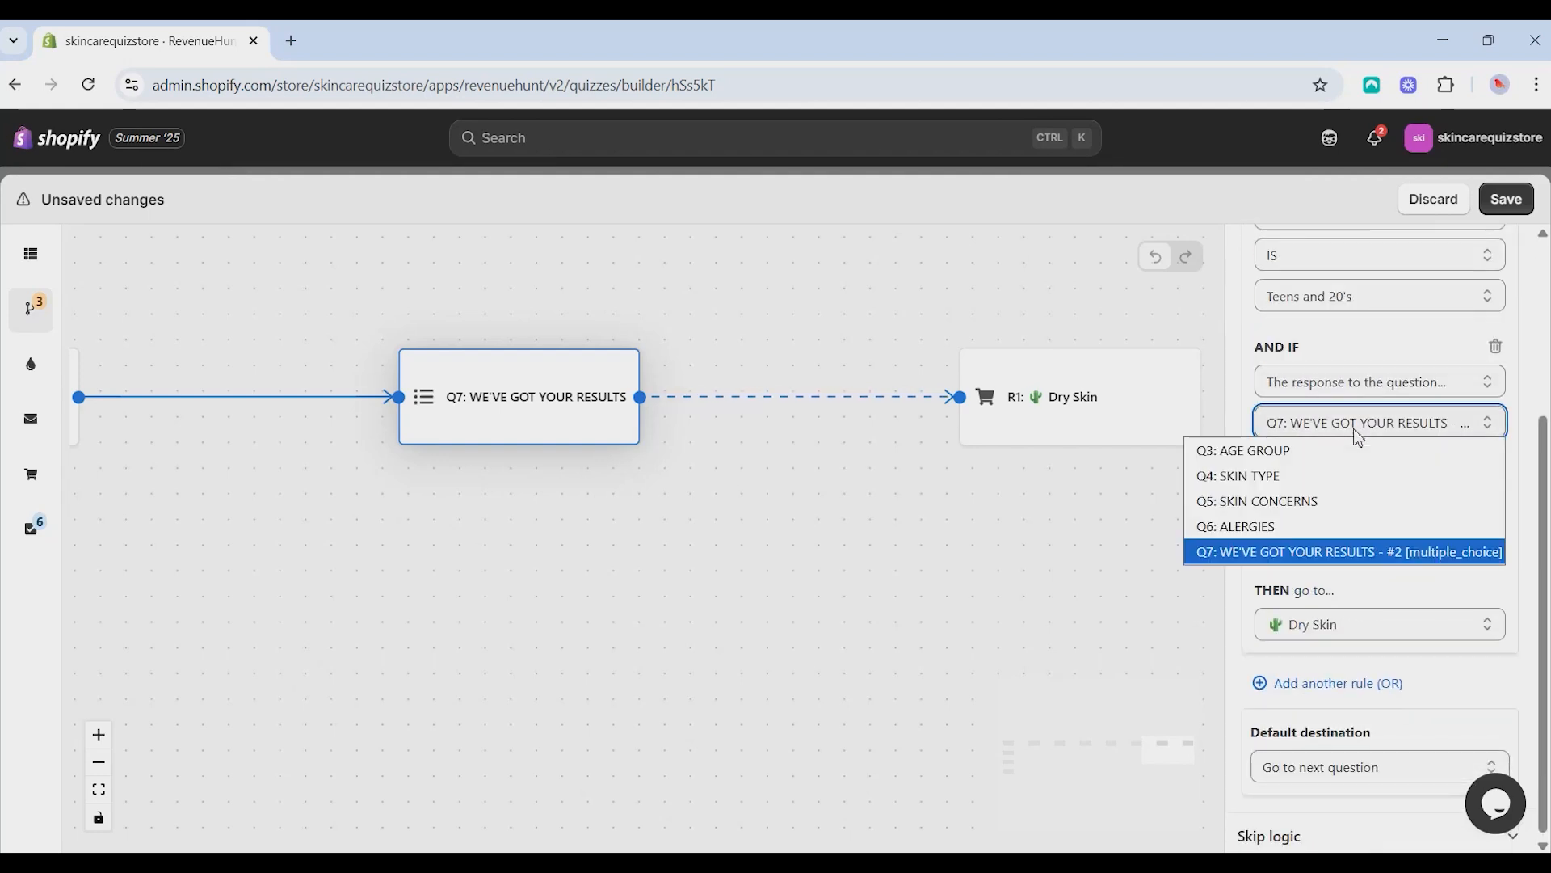
{"action": "left_click", "coordinate": [1273, 488]}
{"action": "left_click", "coordinate": [1341, 516]}
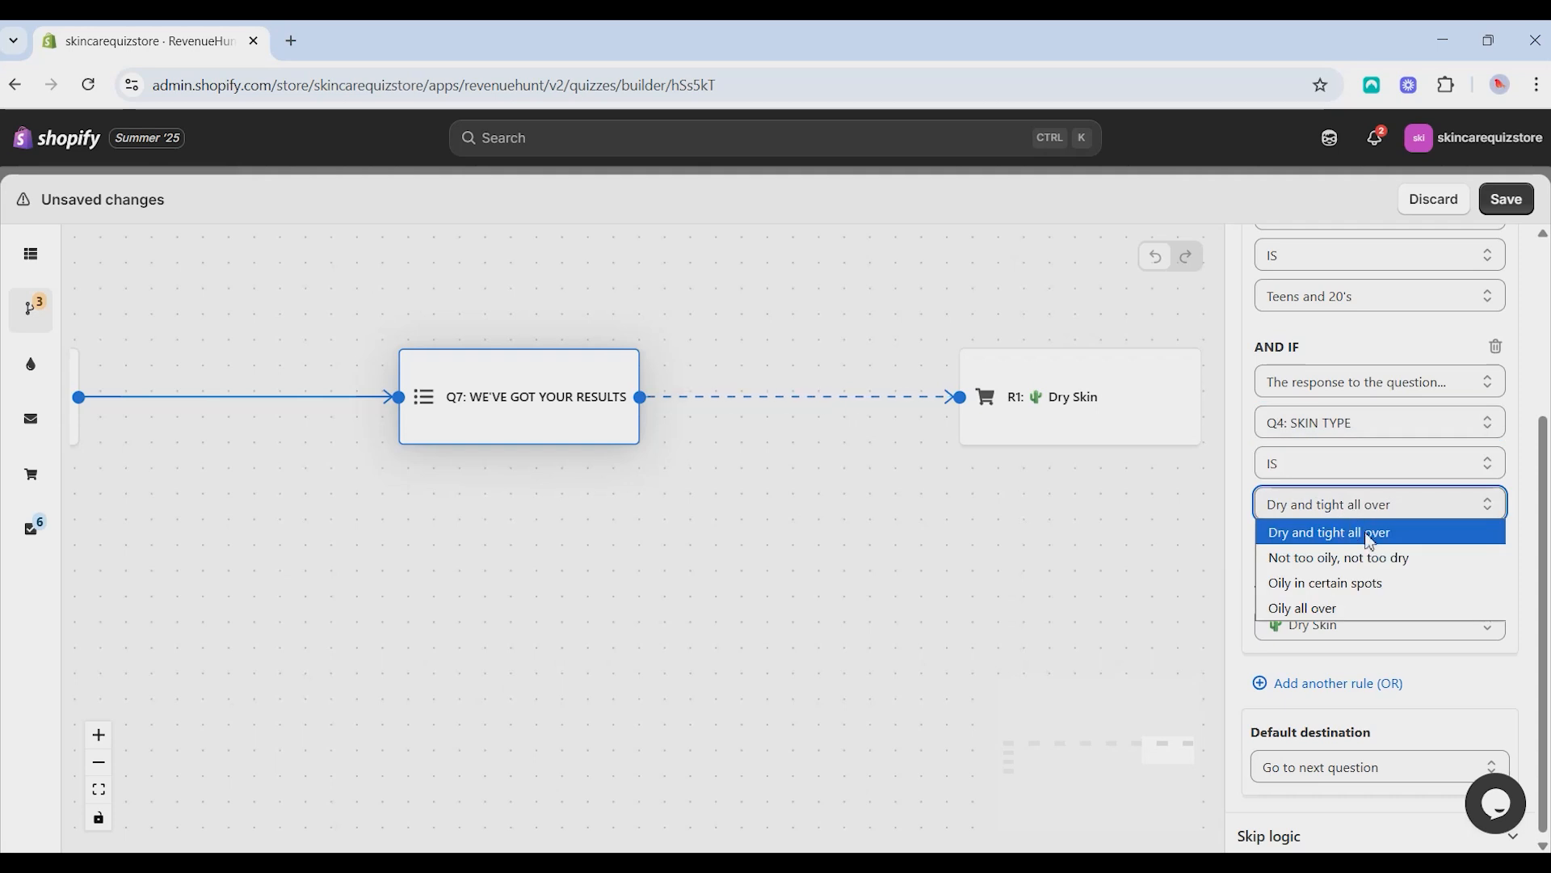
{"action": "left_click", "coordinate": [1367, 534]}
- Add a third condition that Q5: SKIN CONCERNS is Acne and breakouts, and send the first rule to the Dry Skin results page
{"action": "left_click", "coordinate": [1357, 544]}
{"action": "left_click", "coordinate": [1323, 381]}
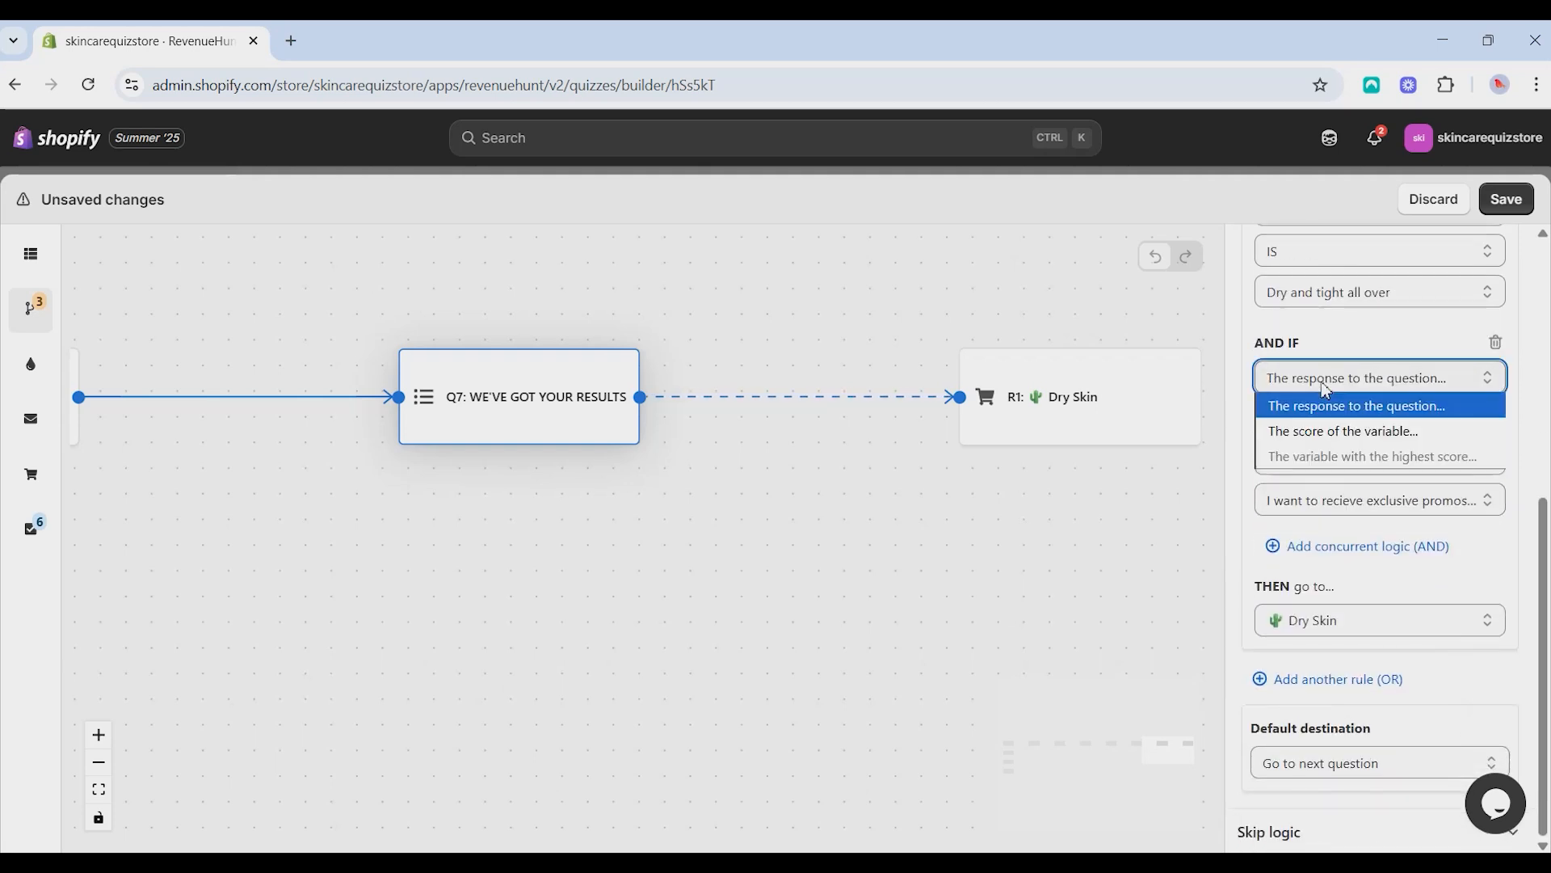
{"action": "left_click", "coordinate": [1345, 405]}
{"action": "left_click", "coordinate": [1364, 418]}
{"action": "left_click", "coordinate": [1373, 495]}
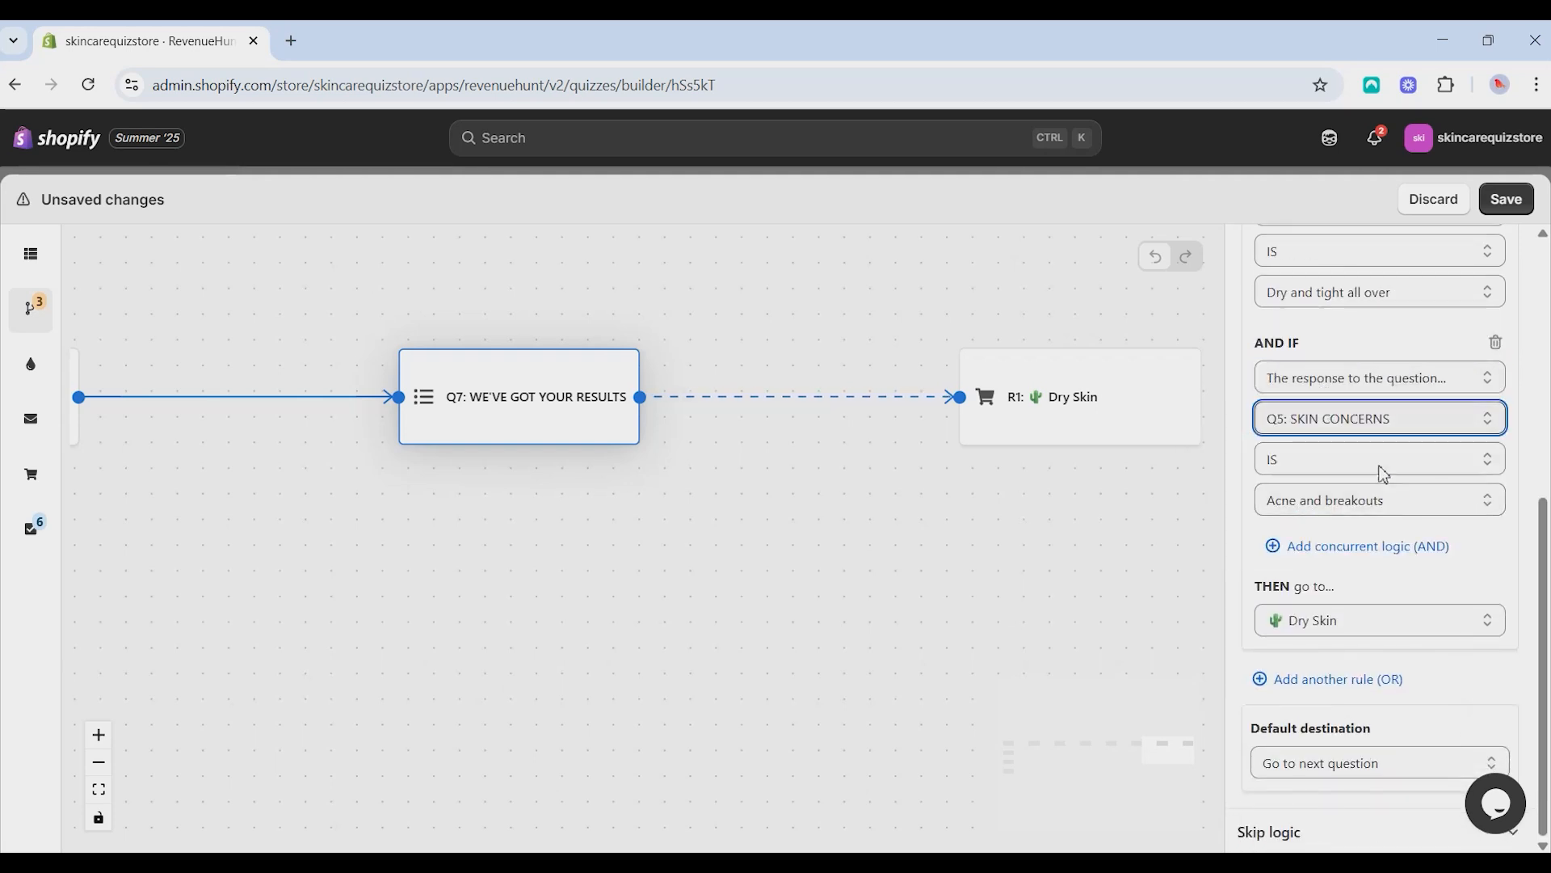
{"action": "left_click", "coordinate": [1337, 625]}
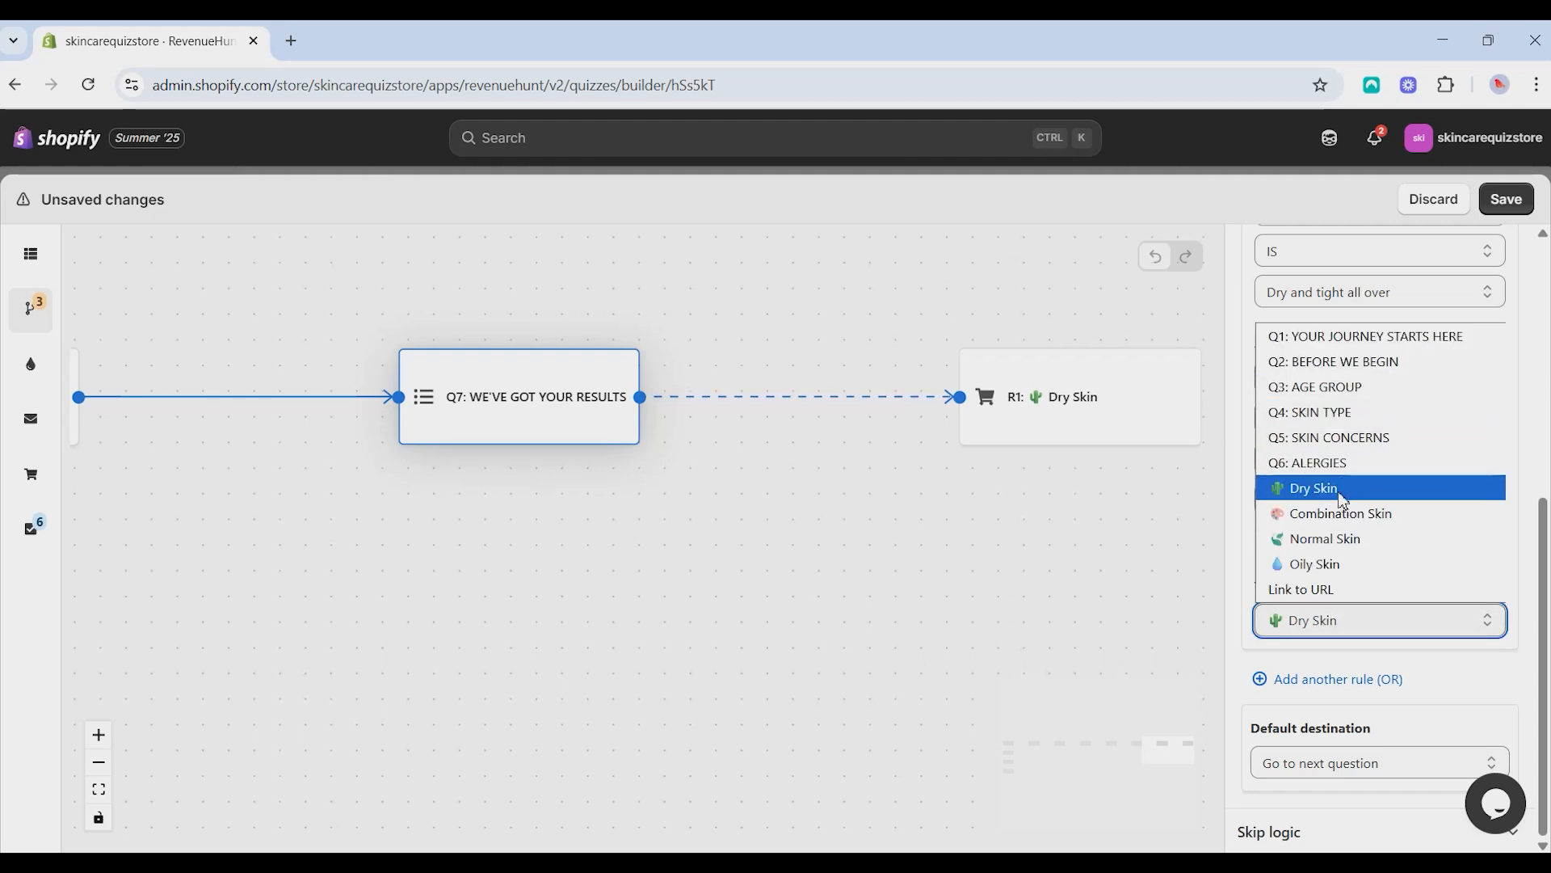
{"action": "left_click", "coordinate": [1342, 500]}
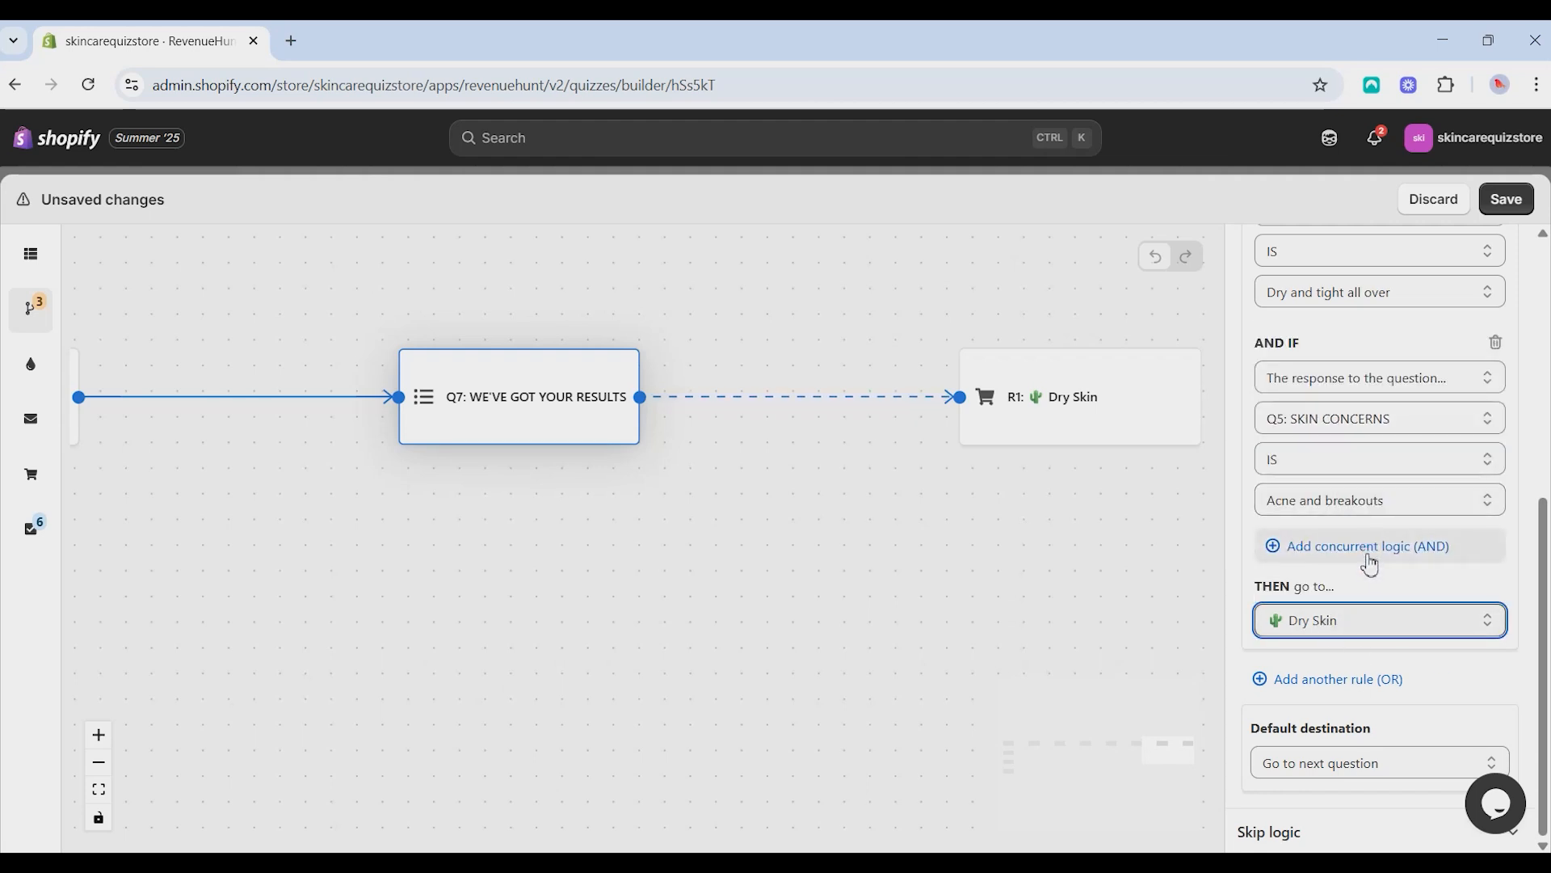
- Add a second jump rule with the condition that Q3: AGE GROUP is Teens and 20's
{"action": "left_click", "coordinate": [1366, 679]}
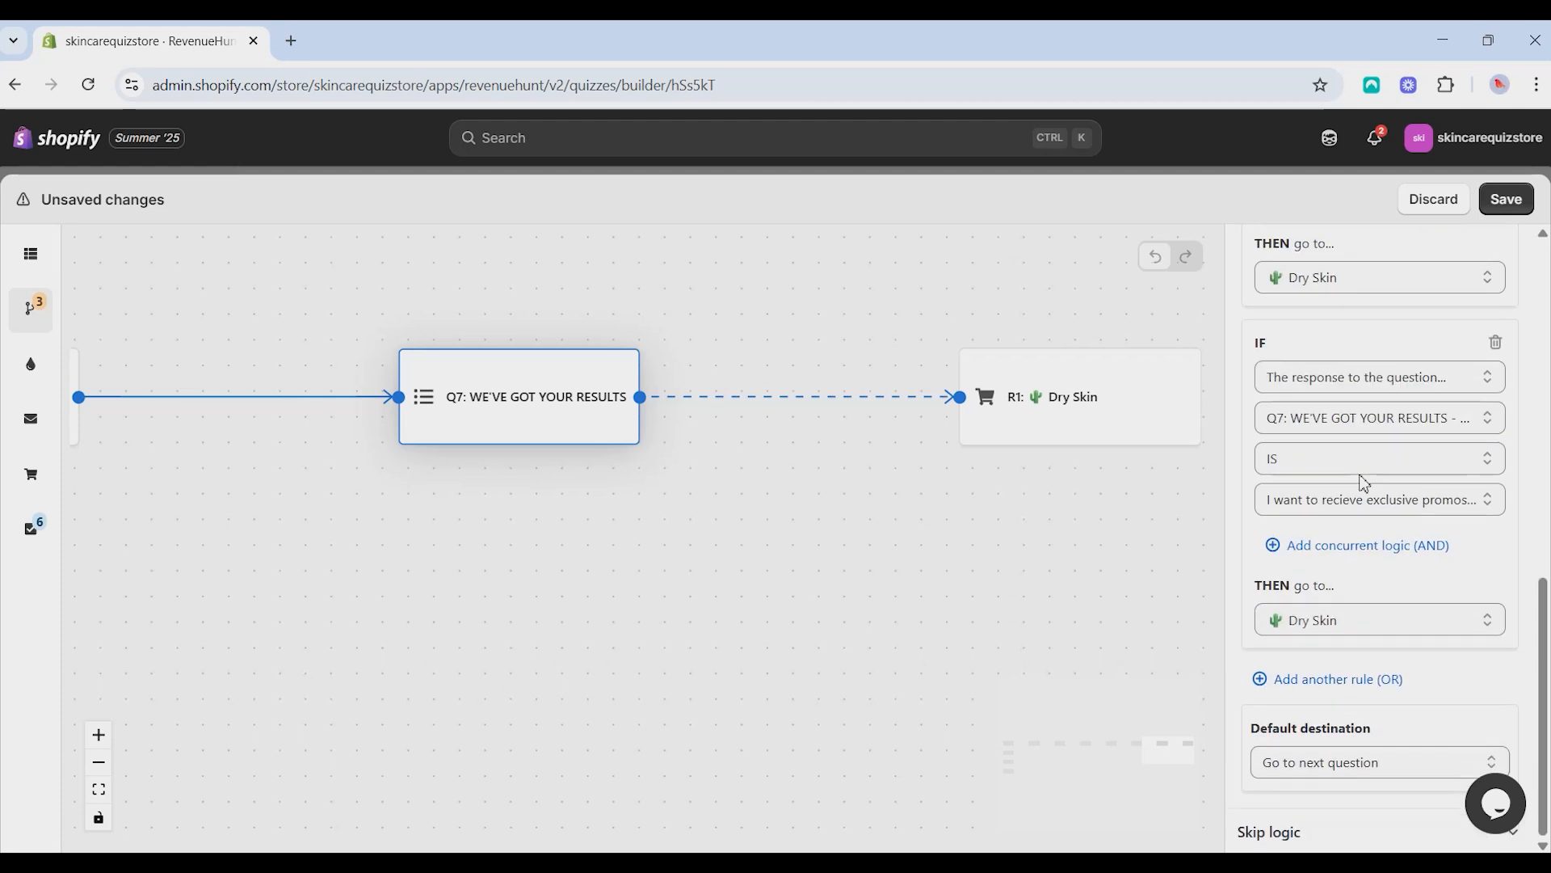
{"action": "left_click", "coordinate": [1353, 387]}
{"action": "left_click", "coordinate": [1353, 402]}
{"action": "left_click", "coordinate": [1347, 418]}
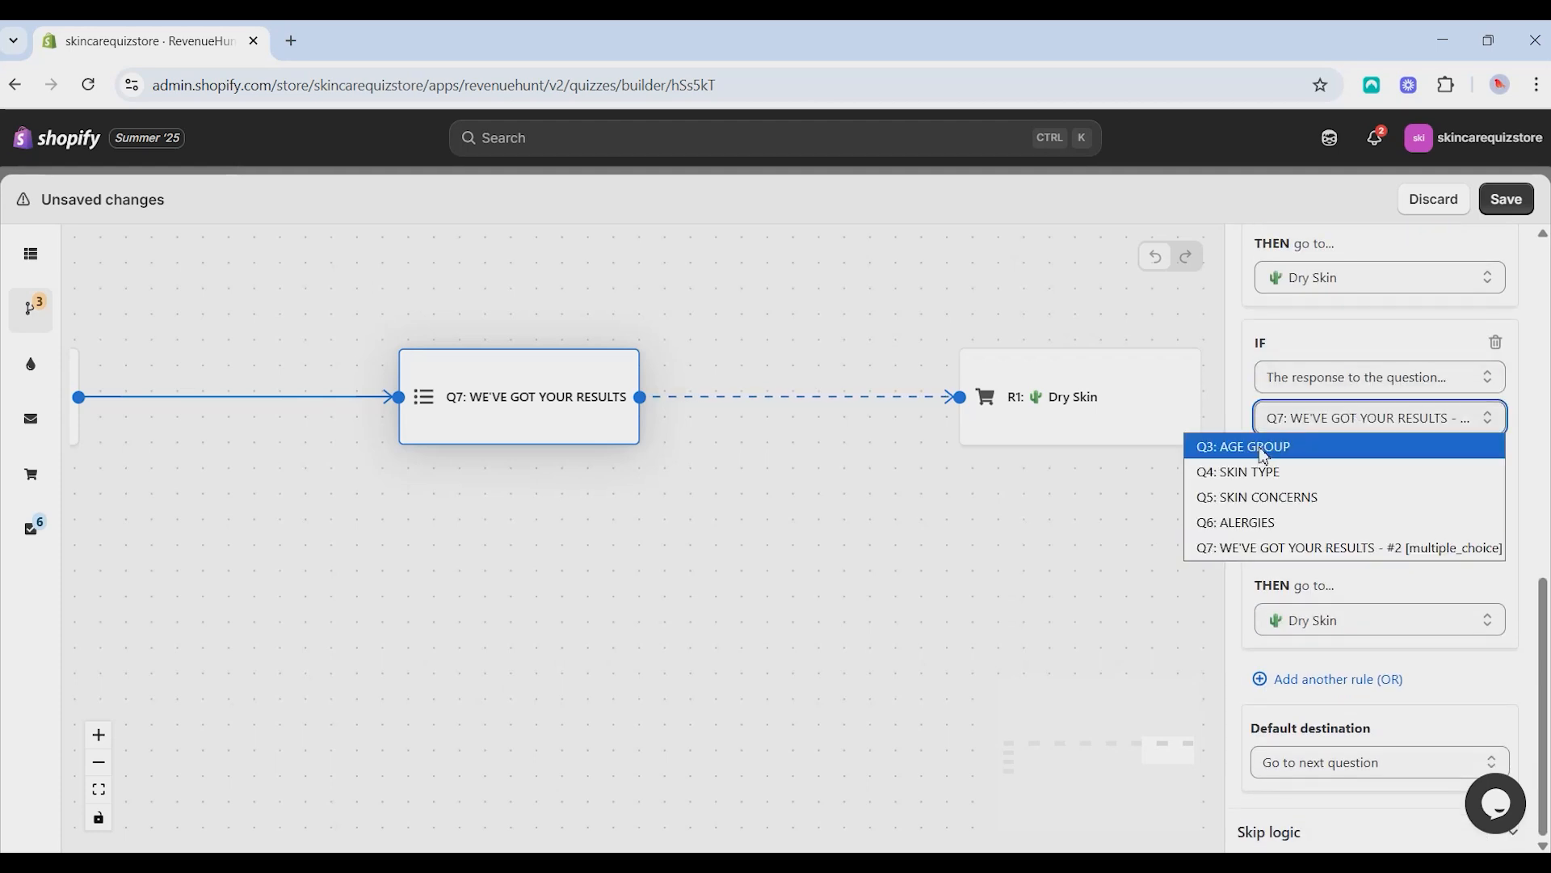
{"action": "left_click", "coordinate": [1292, 444]}
- Add a concurrent condition to the second rule that Q4: SKIN TYPE is Dry and tight all over
{"action": "left_click", "coordinate": [1329, 546]}
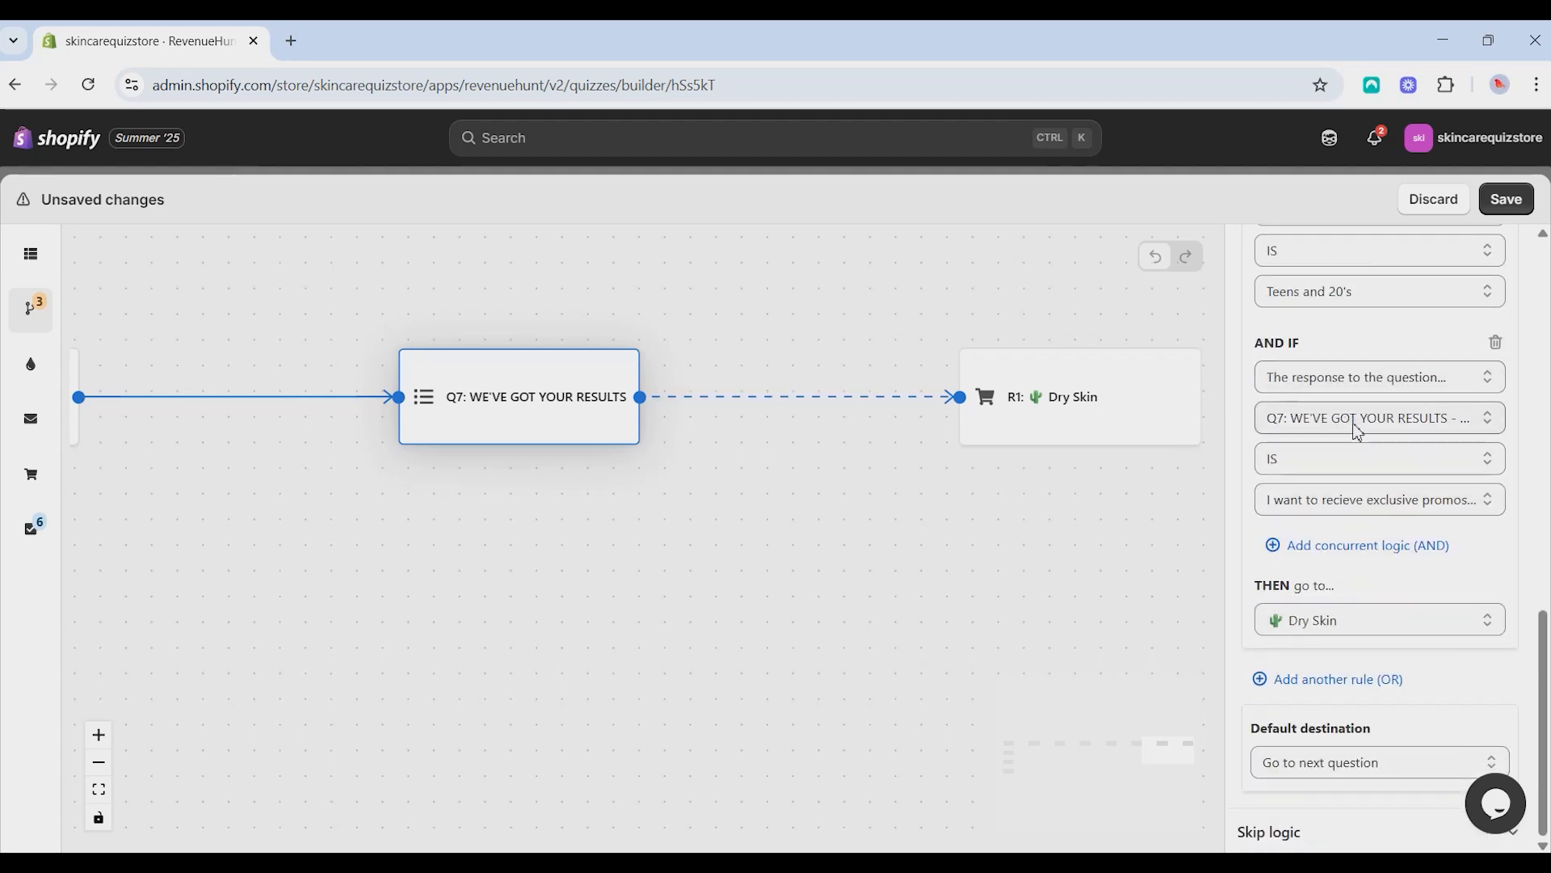
{"action": "left_click", "coordinate": [1358, 432]}
{"action": "left_click", "coordinate": [1357, 471]}
- Add the condition that Q5: SKIN CONCERNS is Enlarged pores to the second rule, with Dry Skin as its destination
{"action": "left_click", "coordinate": [1359, 546]}
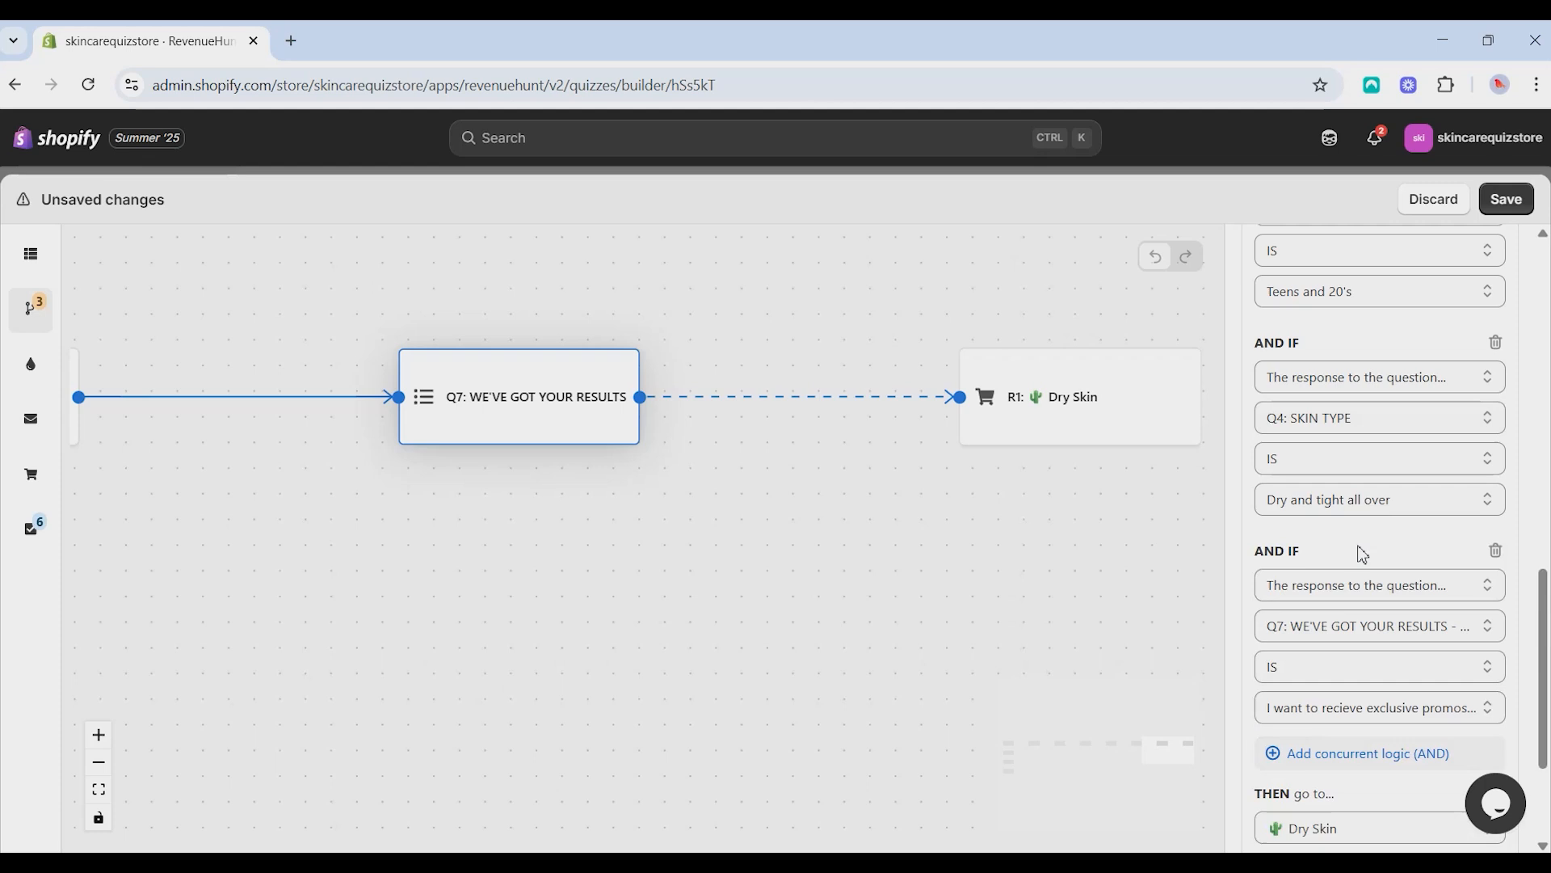
{"action": "left_click", "coordinate": [1357, 377]}
{"action": "left_click", "coordinate": [1358, 405]}
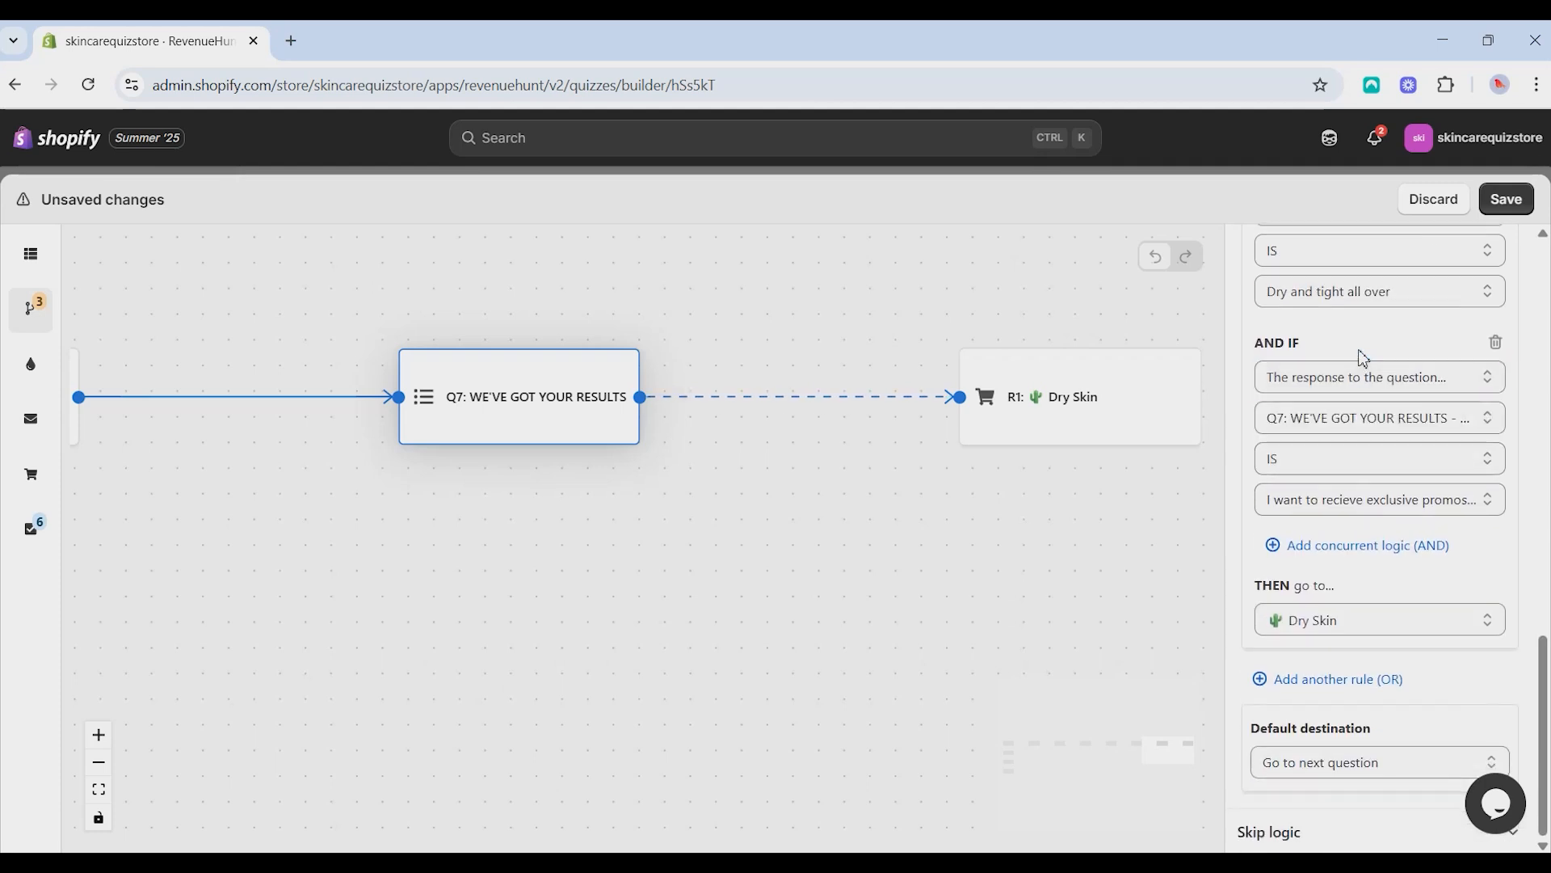
{"action": "left_click", "coordinate": [1365, 418]}
{"action": "left_click", "coordinate": [1333, 495]}
{"action": "left_click", "coordinate": [1333, 507]}
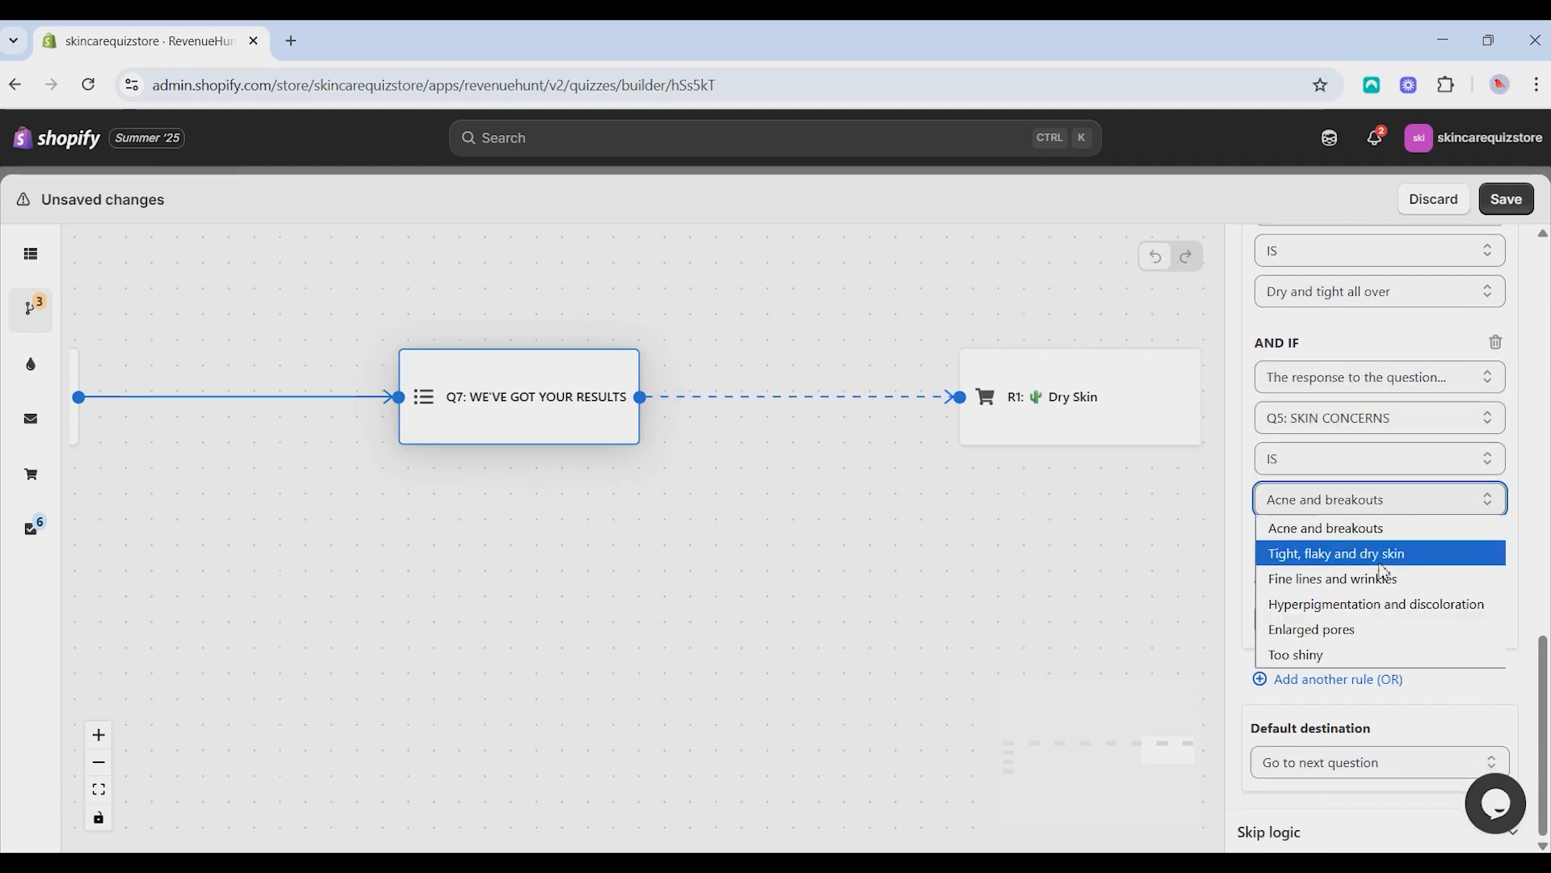
{"action": "left_click", "coordinate": [1346, 631]}
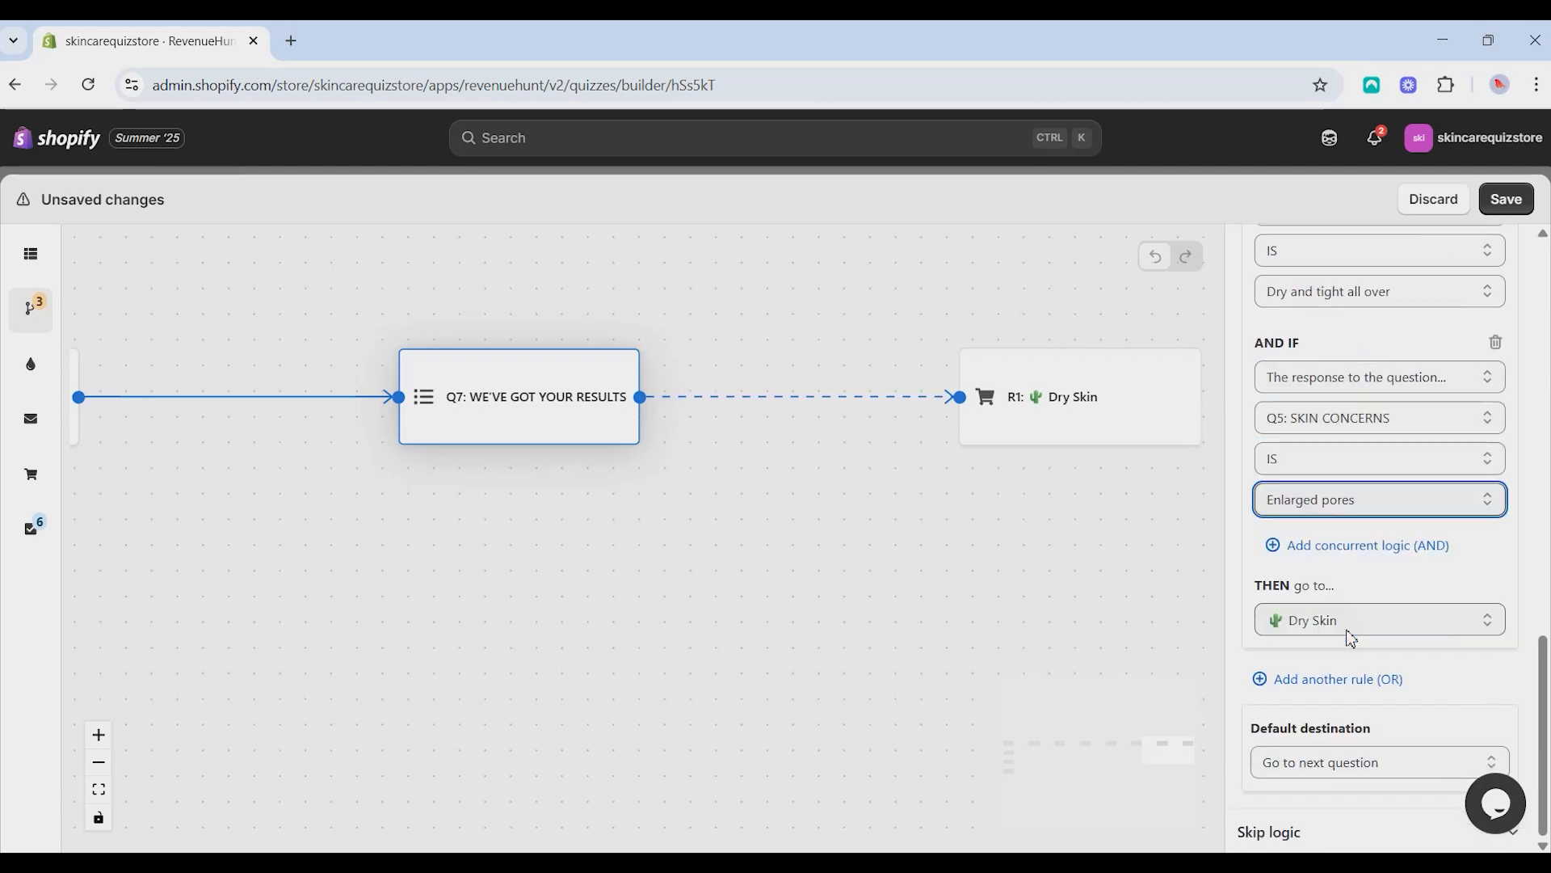
{"action": "left_click", "coordinate": [1291, 620]}
{"action": "left_click", "coordinate": [1275, 618]}
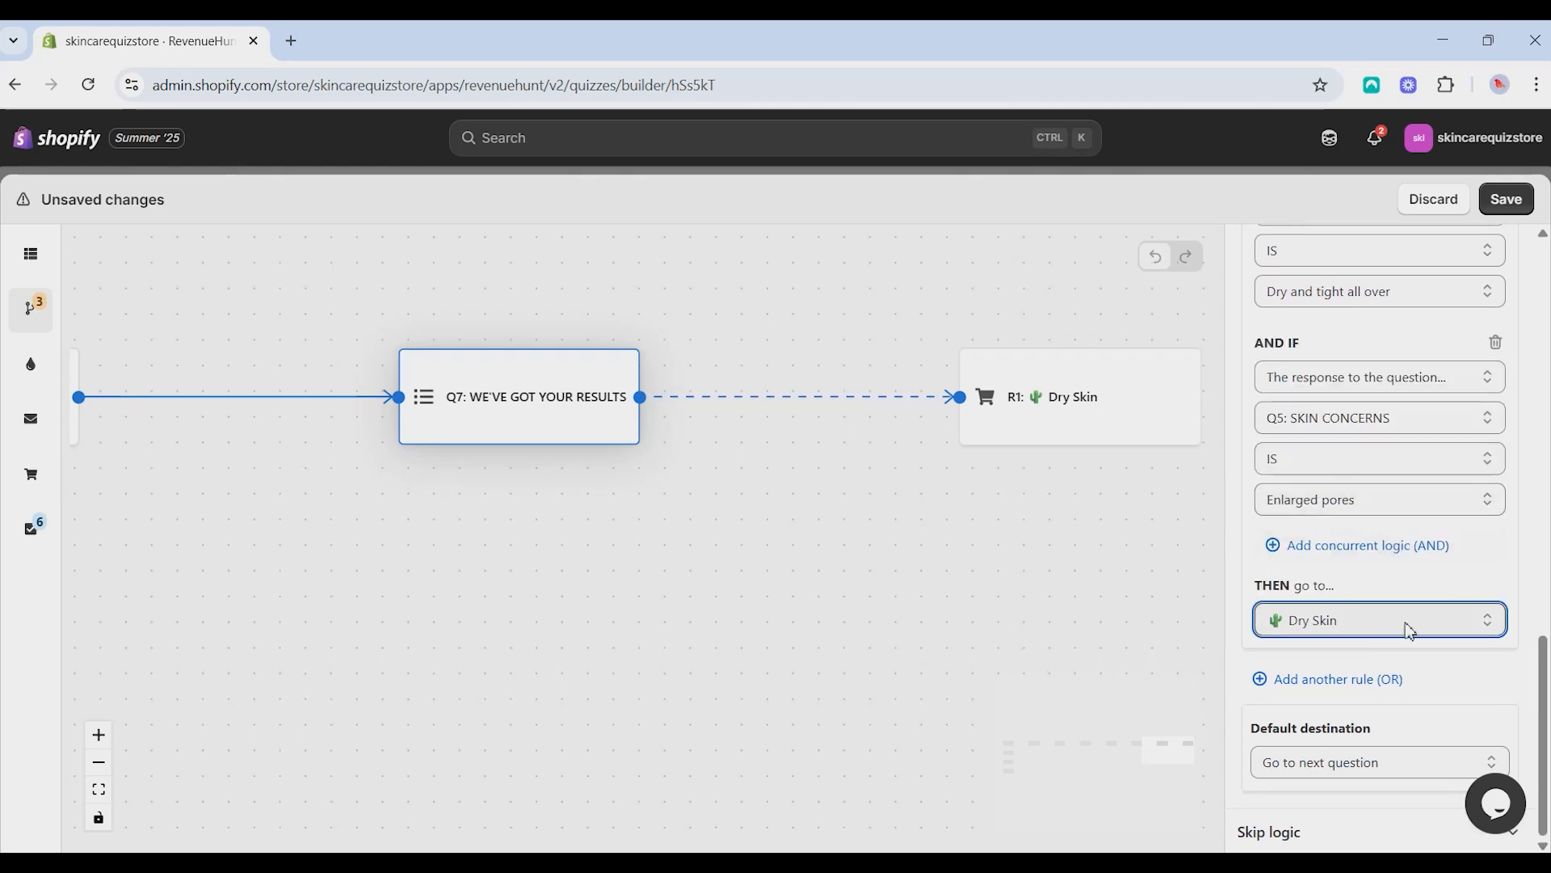
{"action": "scroll", "coordinate": [1354, 578], "scroll_direction": "up", "scroll_amount": 4}
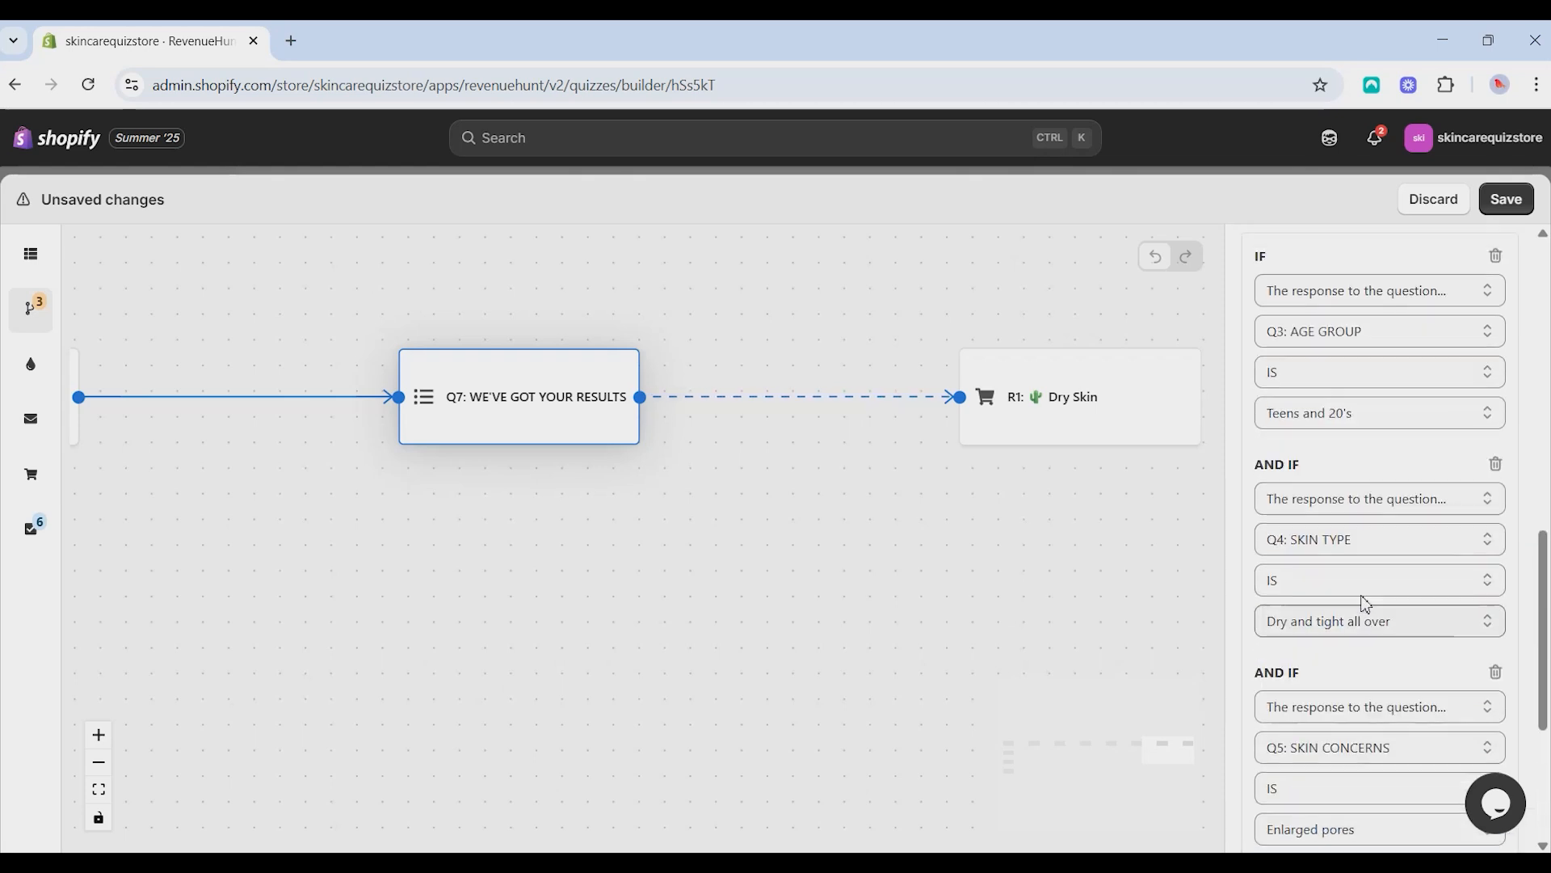
{"action": "scroll", "coordinate": [1360, 587], "scroll_direction": "down", "scroll_amount": 4}
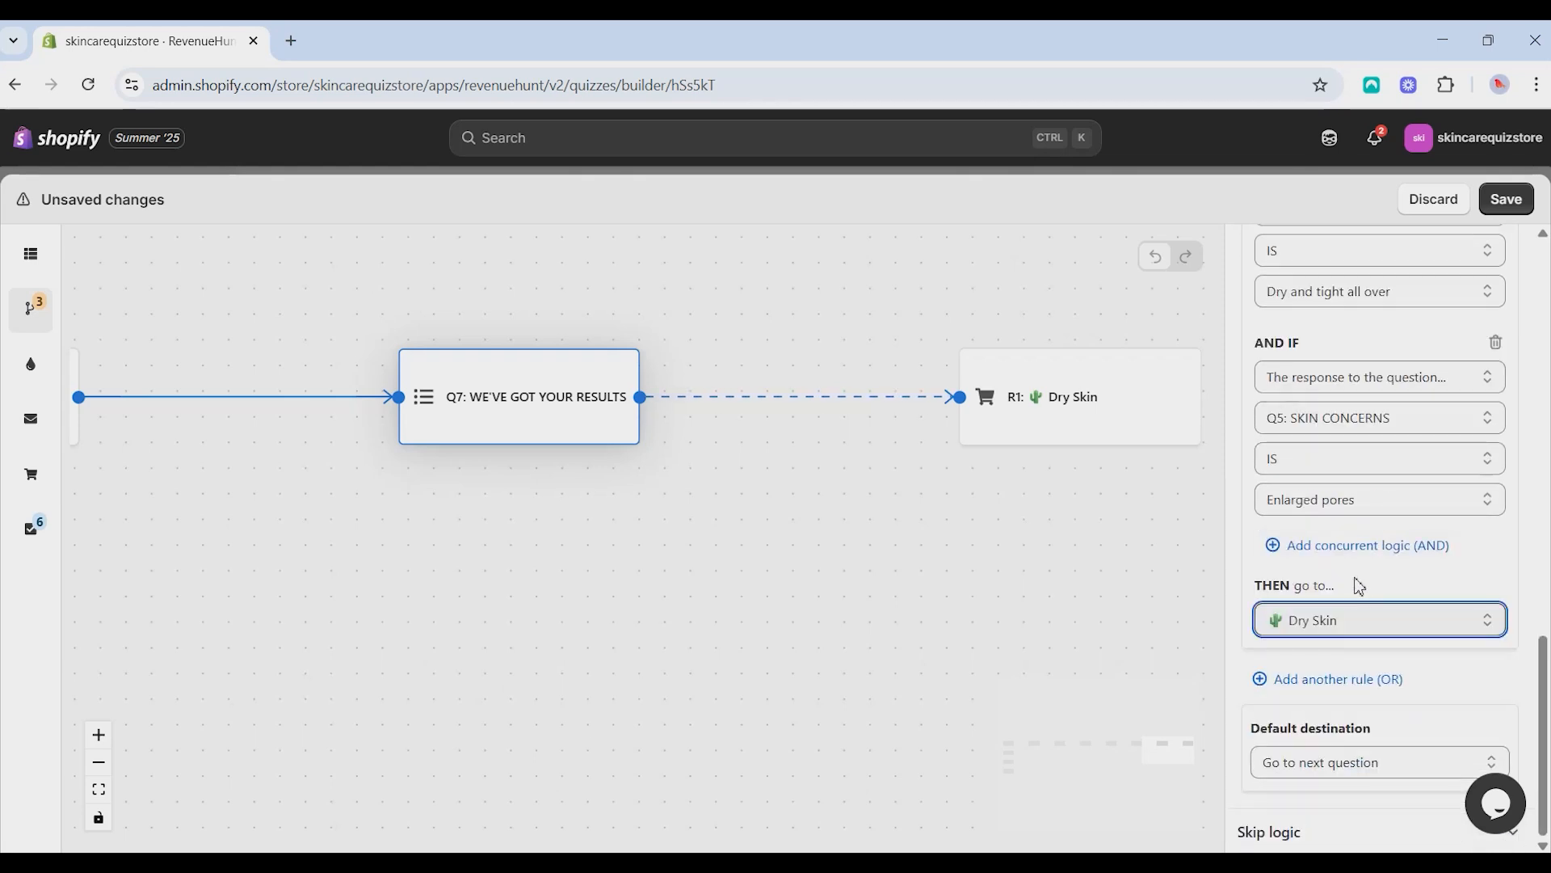
- Add a third jump rule with the condition that Q3: AGE GROUP is 30's
{"action": "left_click", "coordinate": [1329, 680]}
{"action": "scroll", "coordinate": [1348, 565], "scroll_direction": "down", "scroll_amount": 4}
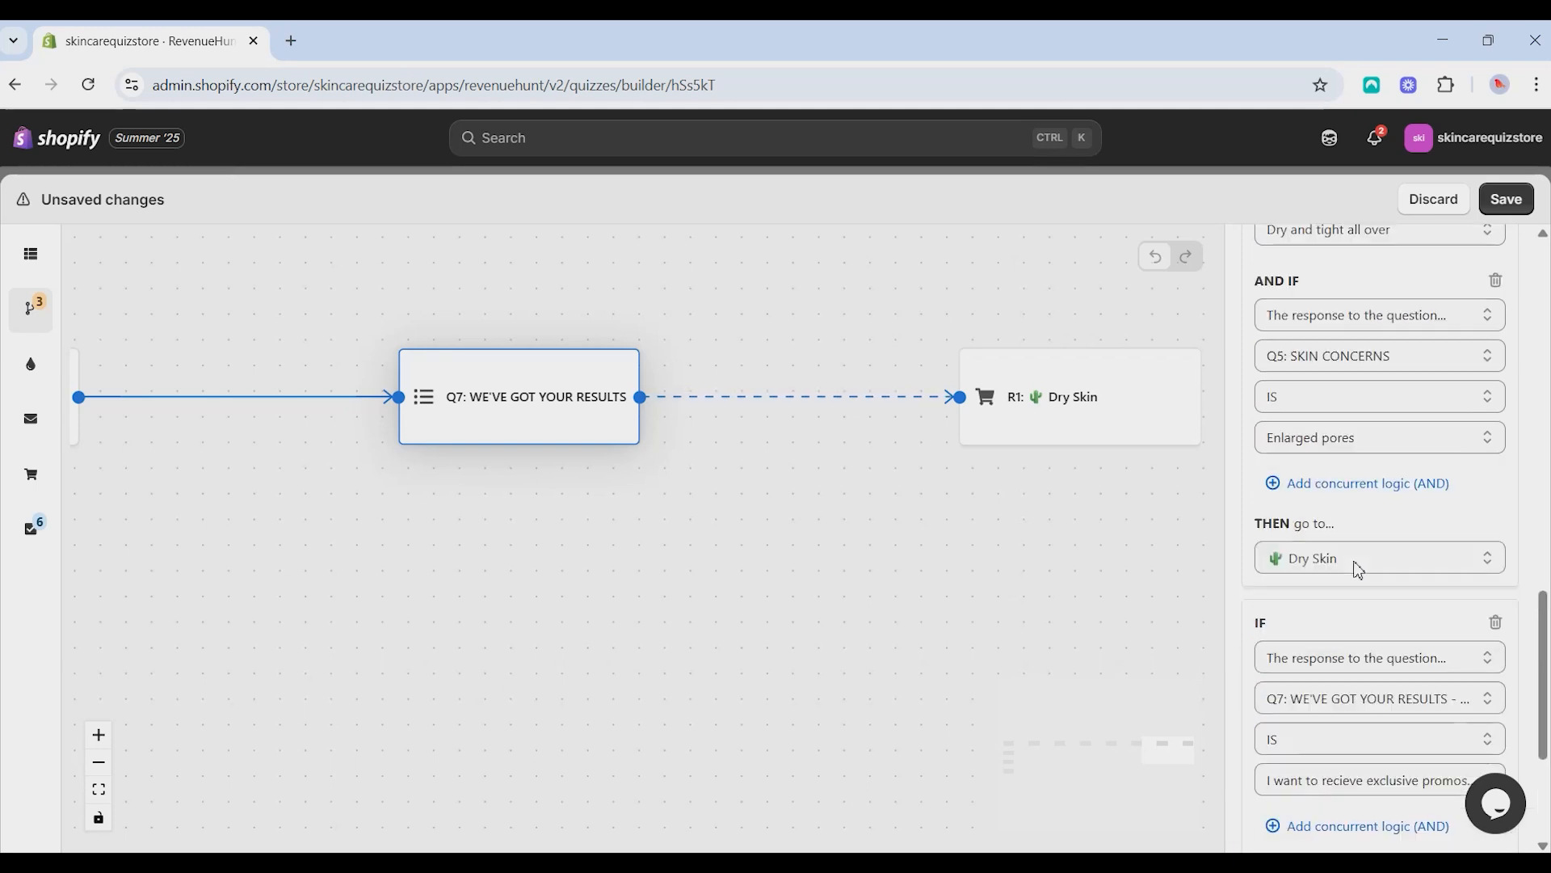
{"action": "left_click", "coordinate": [1350, 397]}
{"action": "left_click", "coordinate": [1349, 404]}
{"action": "left_click", "coordinate": [1368, 419]}
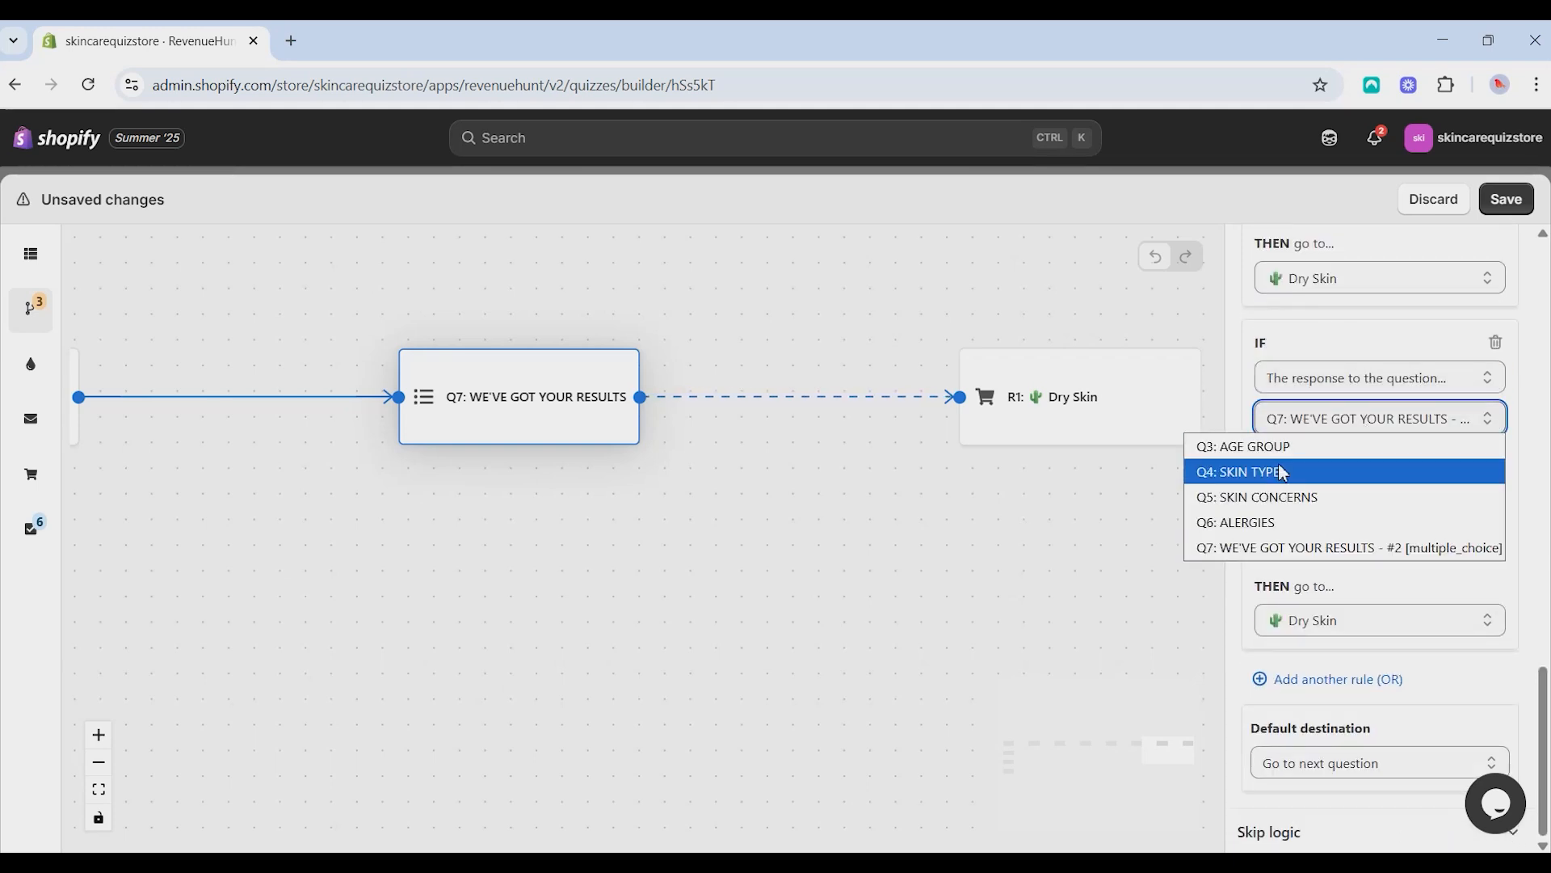
{"action": "left_click", "coordinate": [1293, 444]}
{"action": "left_click", "coordinate": [1333, 508]}
{"action": "left_click", "coordinate": [1282, 554]}
- Add a concurrent condition to the third rule that Q4: SKIN TYPE is Not too oily, not too dry
{"action": "left_click", "coordinate": [1292, 546]}
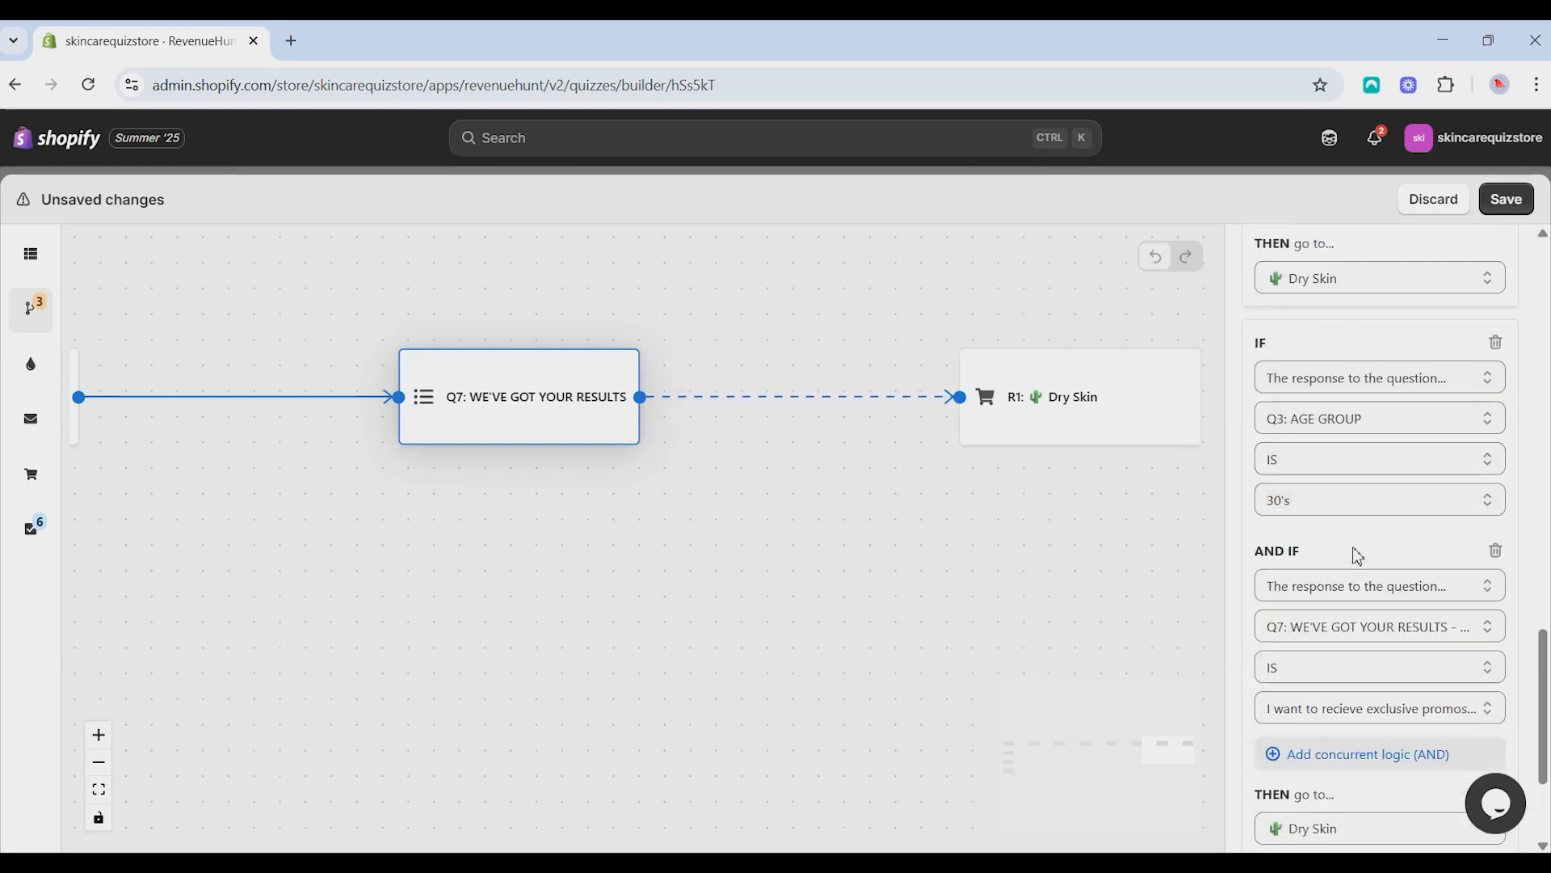
{"action": "scroll", "coordinate": [1357, 485], "scroll_direction": "down", "scroll_amount": 3}
{"action": "left_click", "coordinate": [1363, 384]}
{"action": "left_click", "coordinate": [1361, 410]}
{"action": "left_click", "coordinate": [1361, 424]}
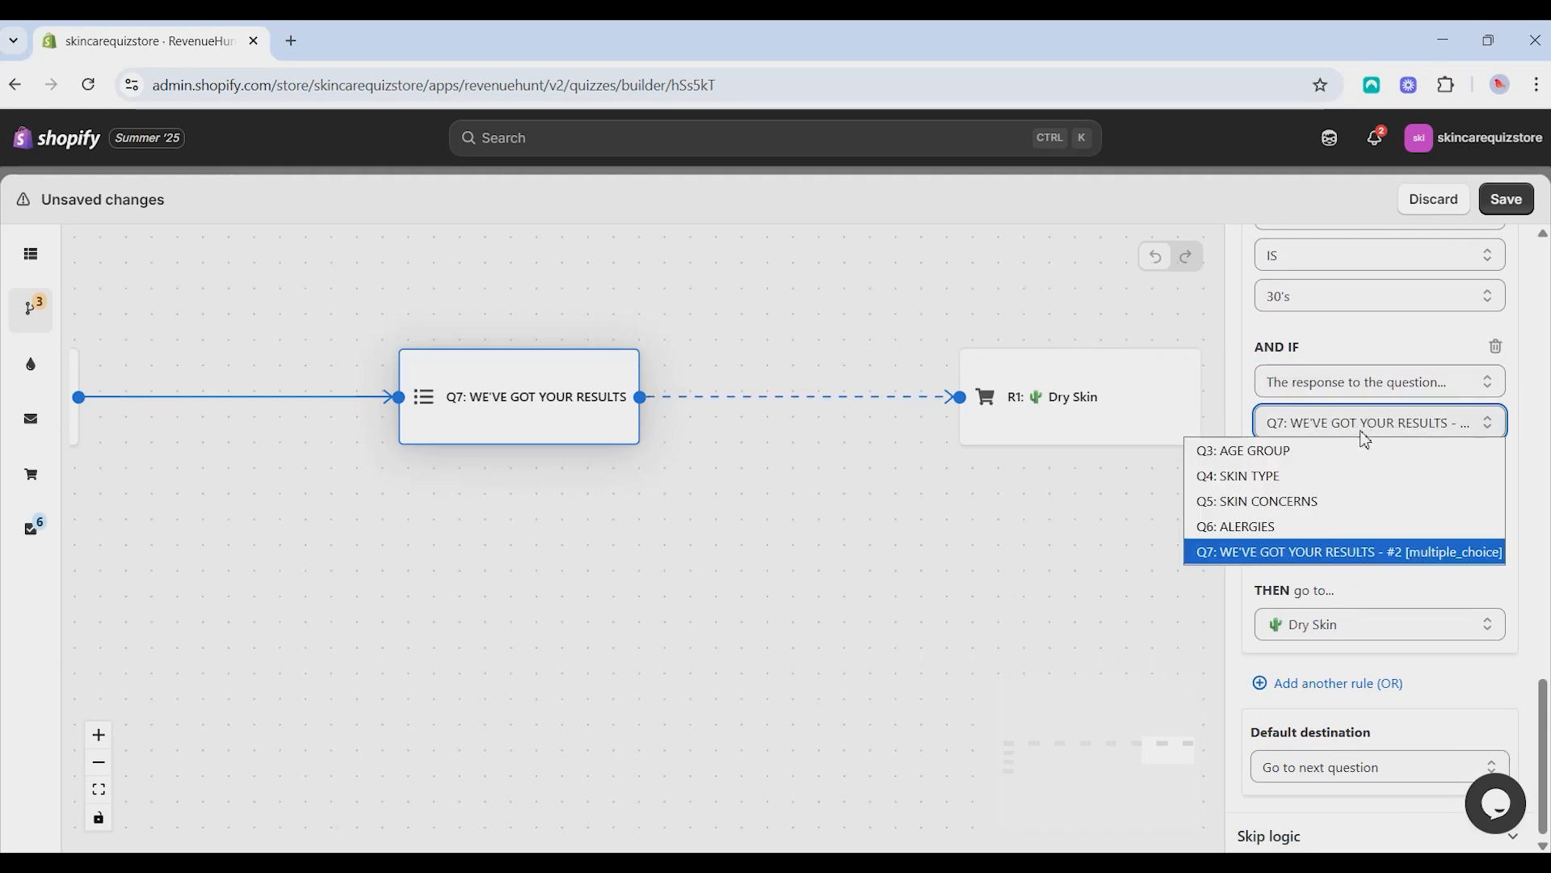
{"action": "left_click", "coordinate": [1325, 475]}
{"action": "left_click", "coordinate": [1380, 517]}
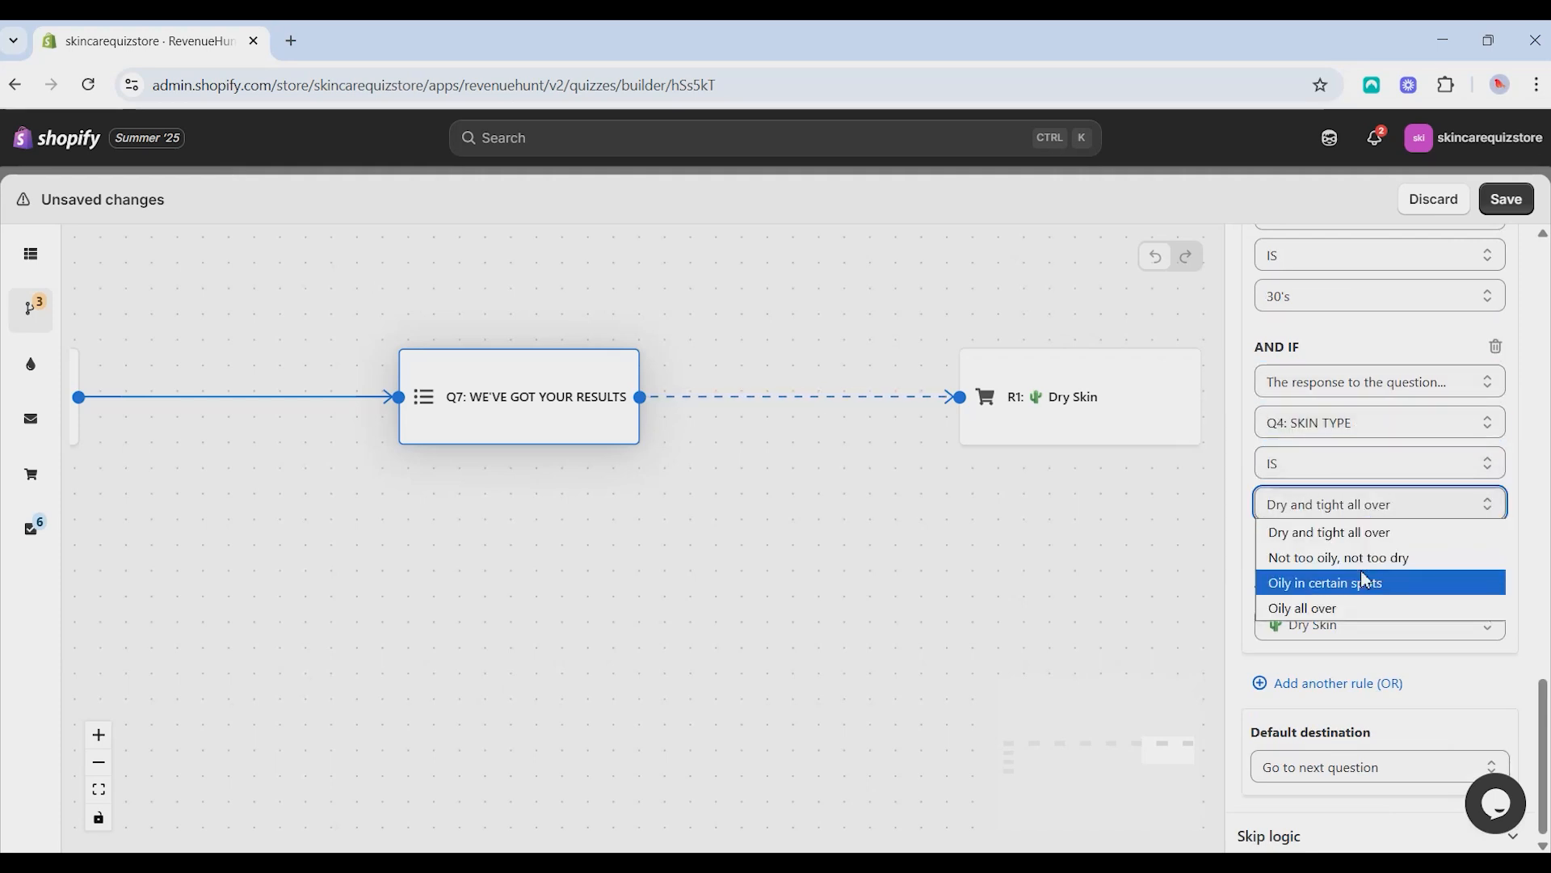
{"action": "left_click", "coordinate": [1369, 556]}
- Add a further condition to the third rule that Q5: SKIN CONCERNS is Acne and breakouts
{"action": "left_click", "coordinate": [1357, 546]}
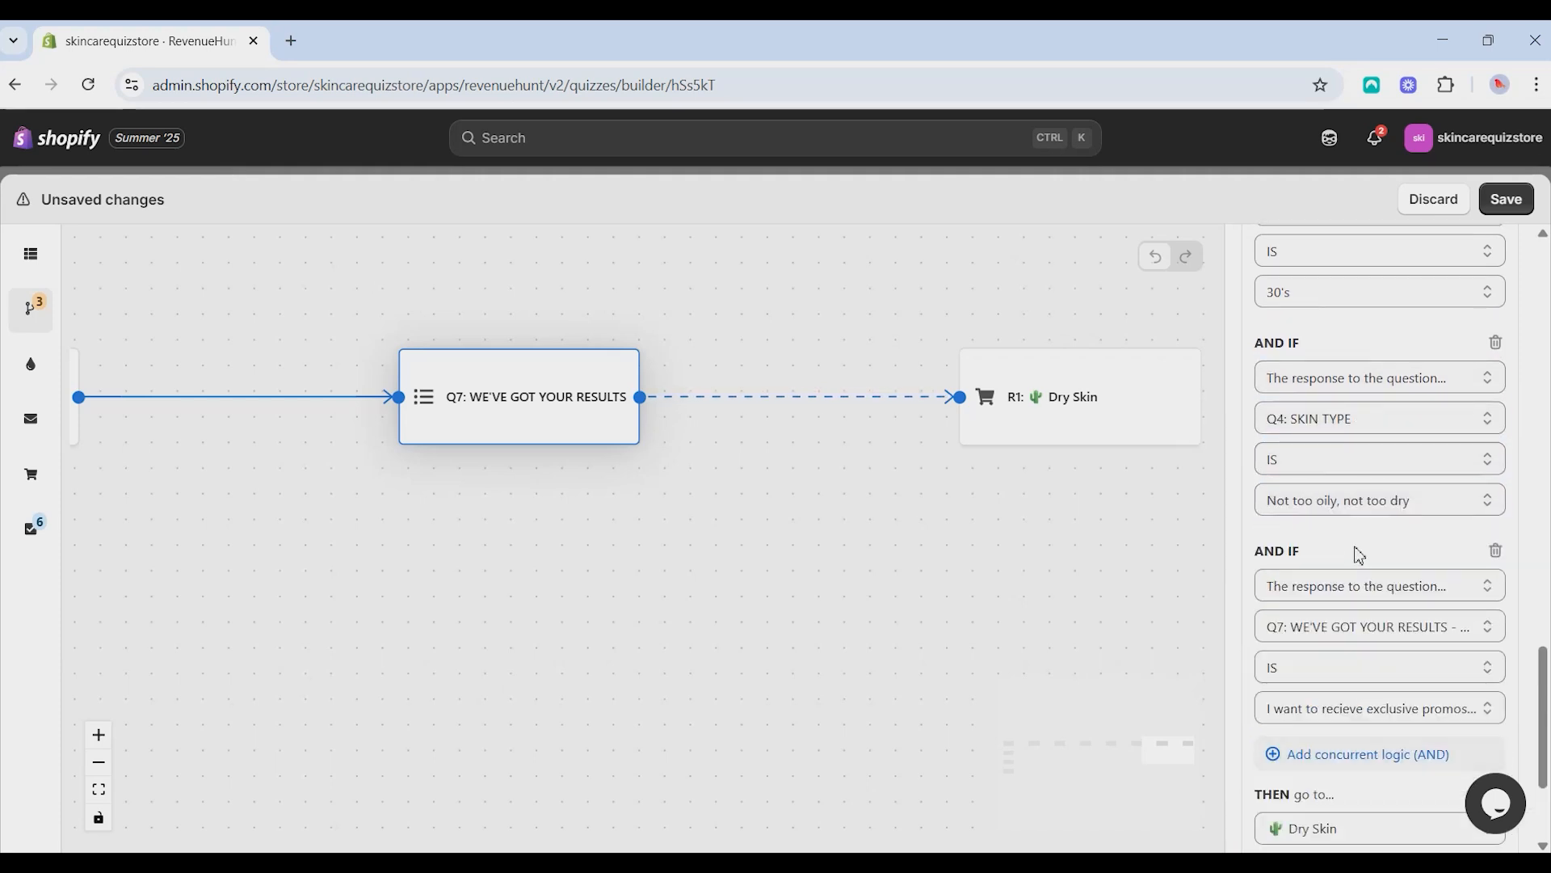
{"action": "scroll", "coordinate": [1357, 501], "scroll_direction": "down", "scroll_amount": 3}
{"action": "left_click", "coordinate": [1365, 378]}
{"action": "left_click", "coordinate": [1366, 406]}
{"action": "left_click", "coordinate": [1342, 418]}
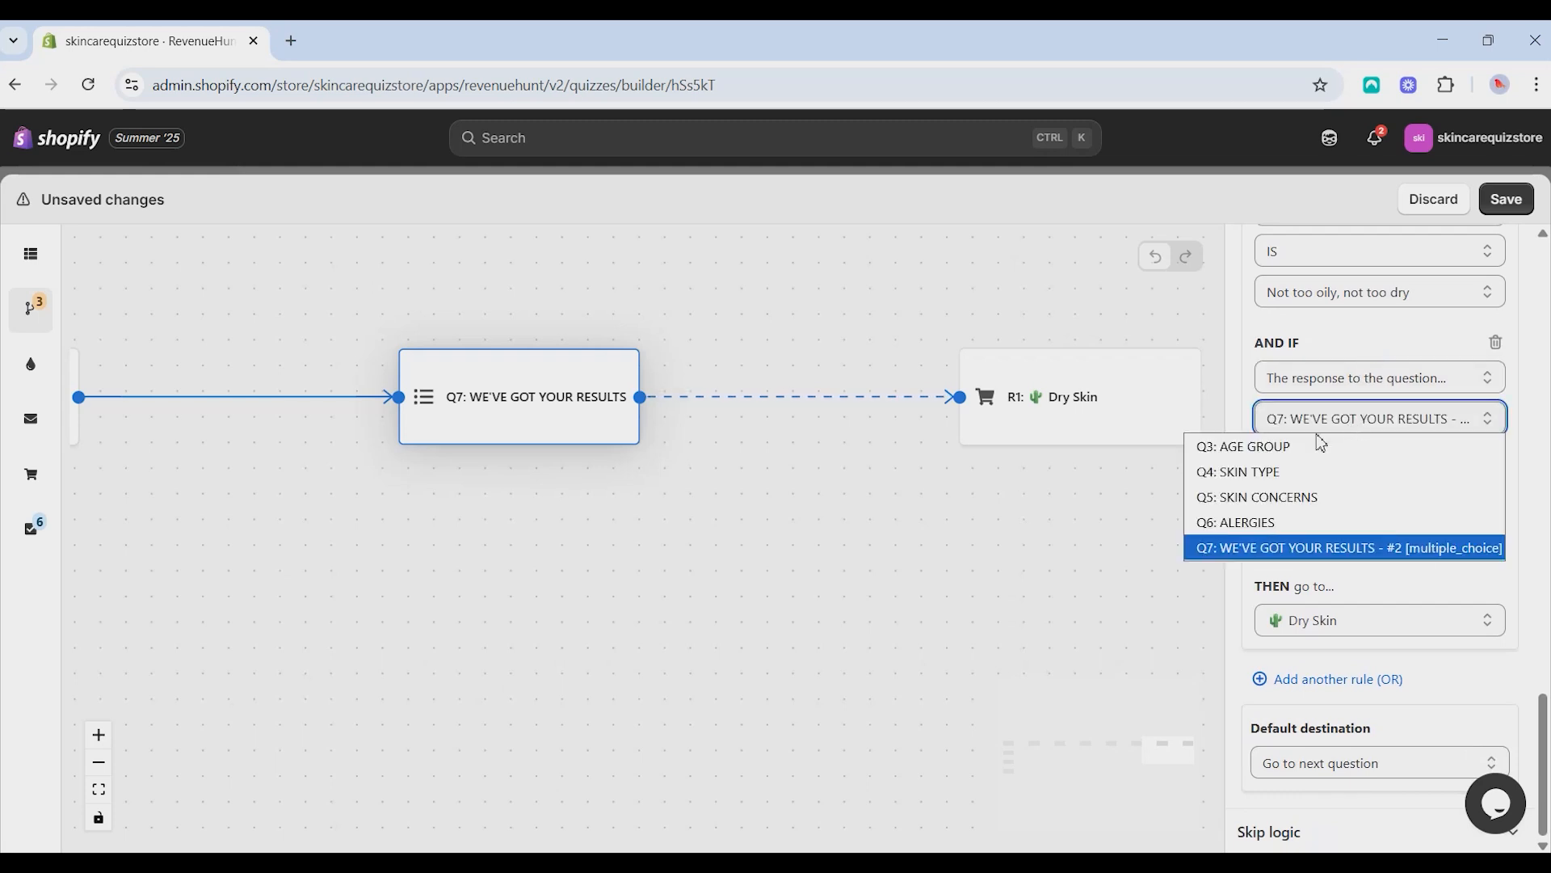
{"action": "left_click", "coordinate": [1309, 494]}
{"action": "left_click", "coordinate": [1373, 515]}
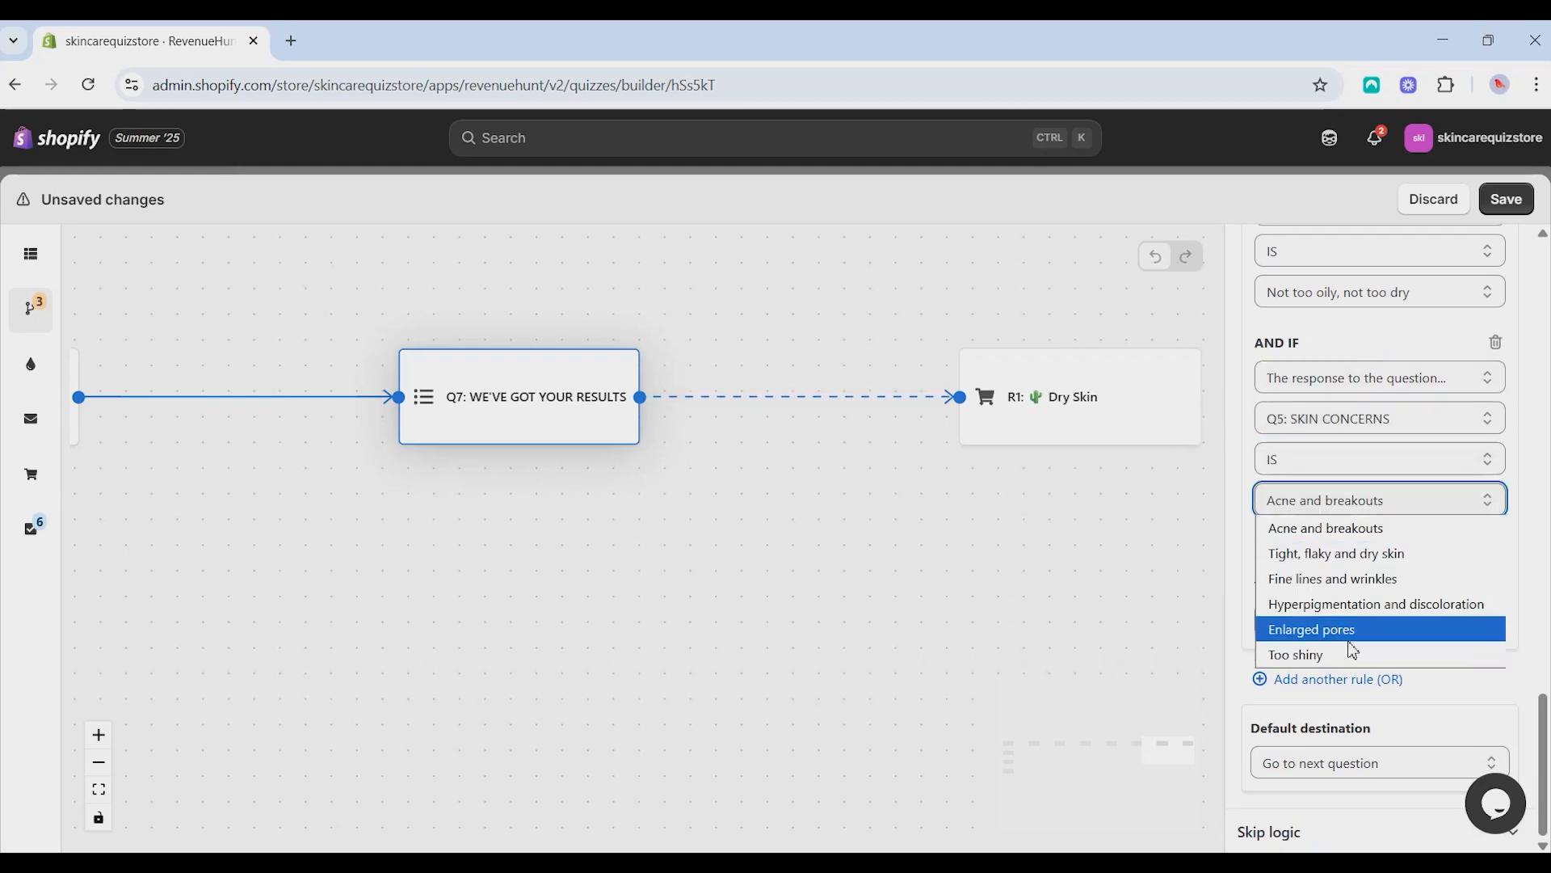
{"action": "left_click", "coordinate": [1349, 650]}
{"action": "left_click", "coordinate": [1395, 502]}
{"action": "left_click", "coordinate": [1346, 527]}
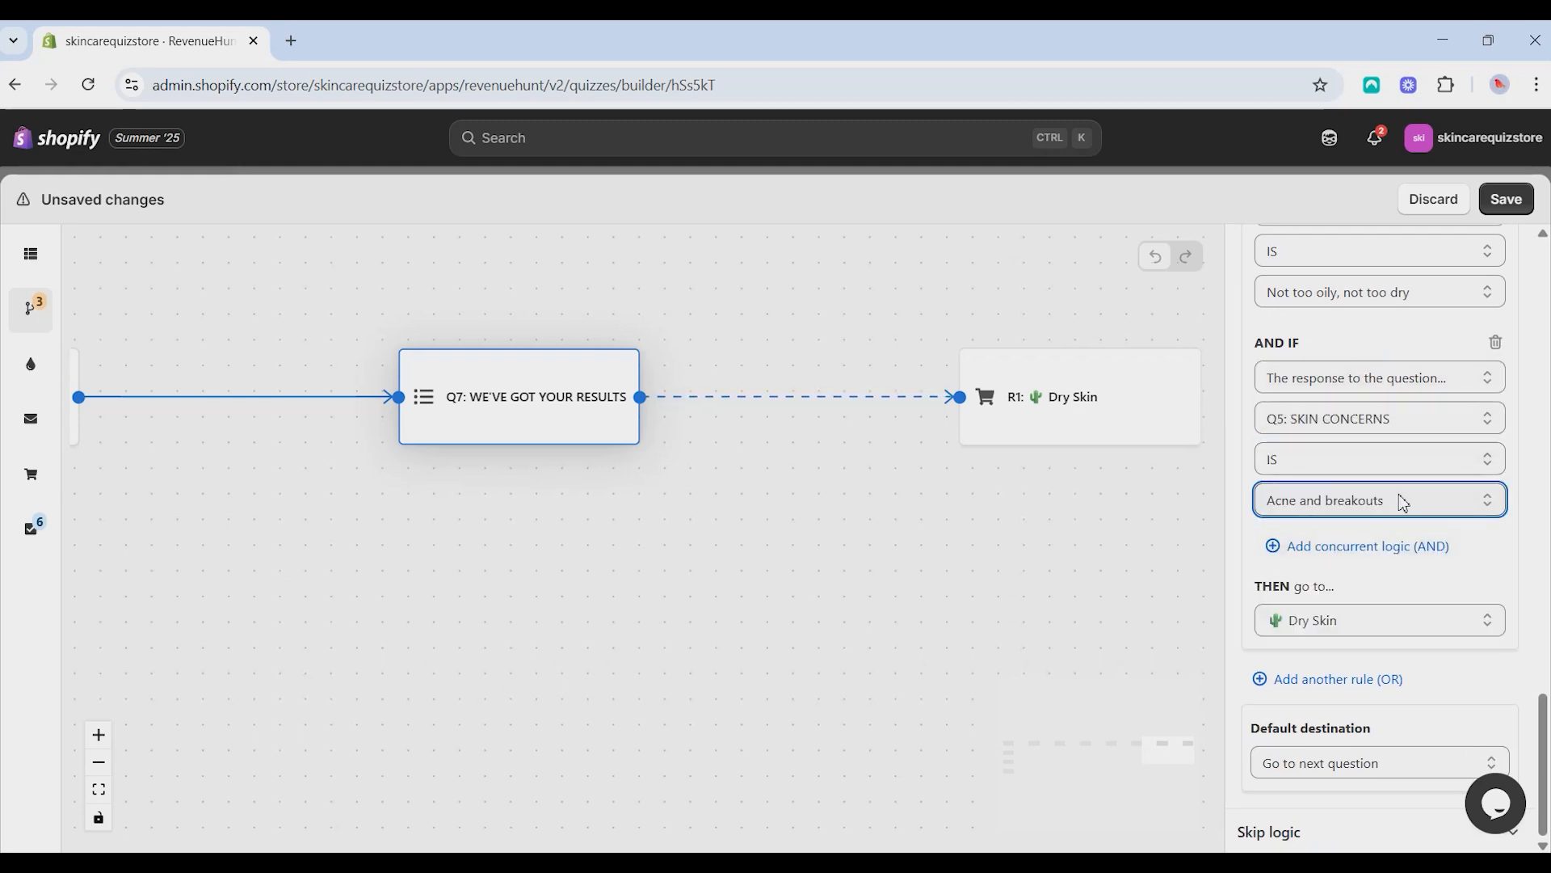
- Set the third rule's destination to the Normal Skin results page and review its conditions
{"action": "left_click", "coordinate": [1378, 622]}
{"action": "left_click", "coordinate": [1343, 530]}
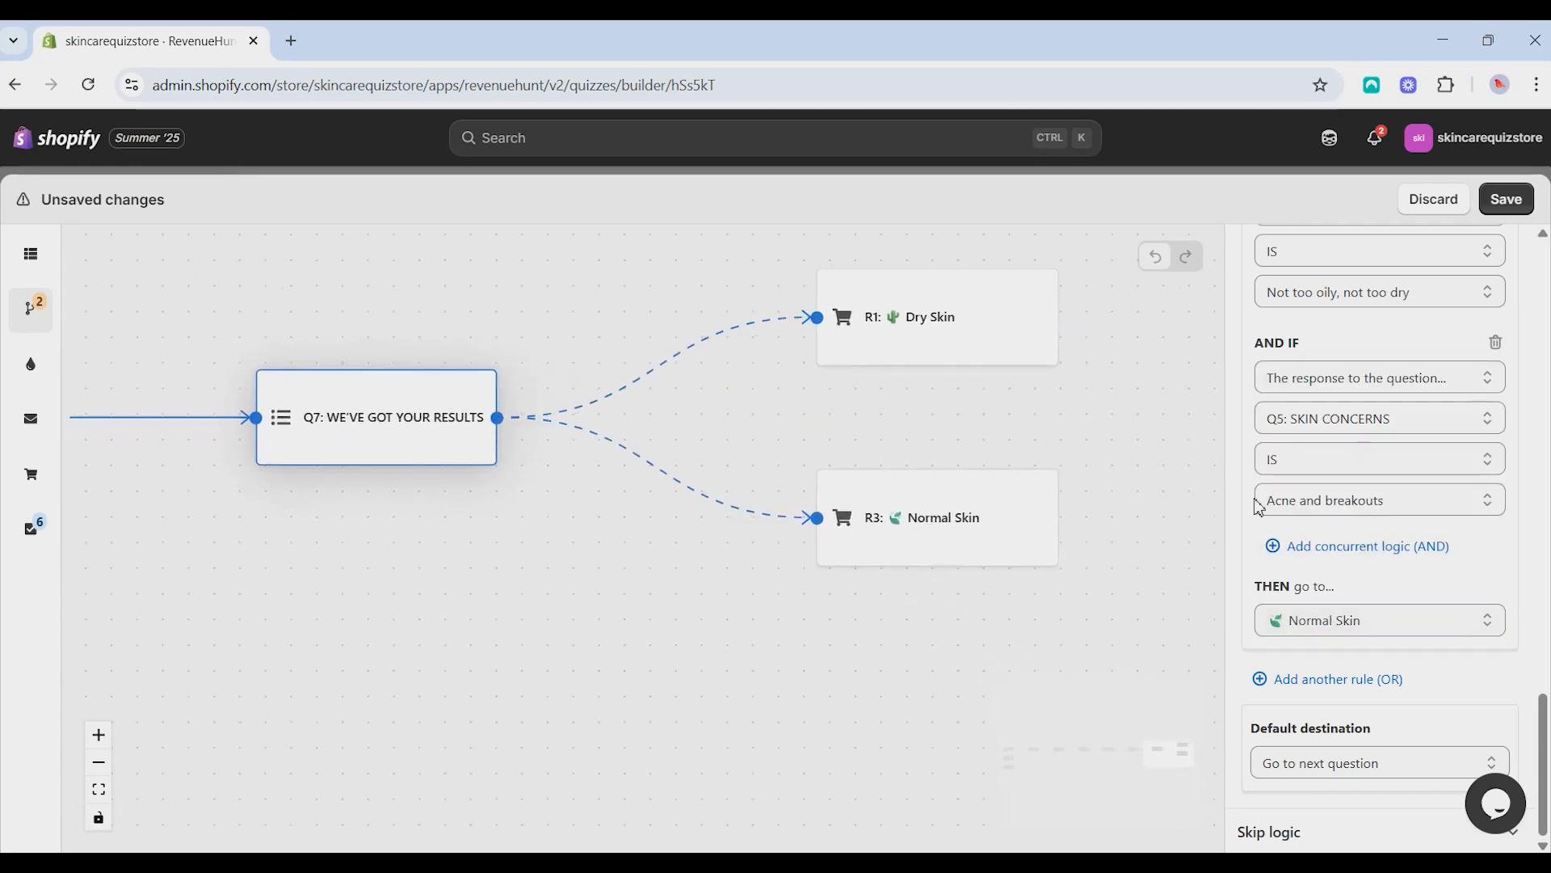
{"action": "scroll", "coordinate": [1412, 483], "scroll_direction": "up", "scroll_amount": 4}
{"action": "scroll", "coordinate": [1412, 482], "scroll_direction": "down", "scroll_amount": 4}
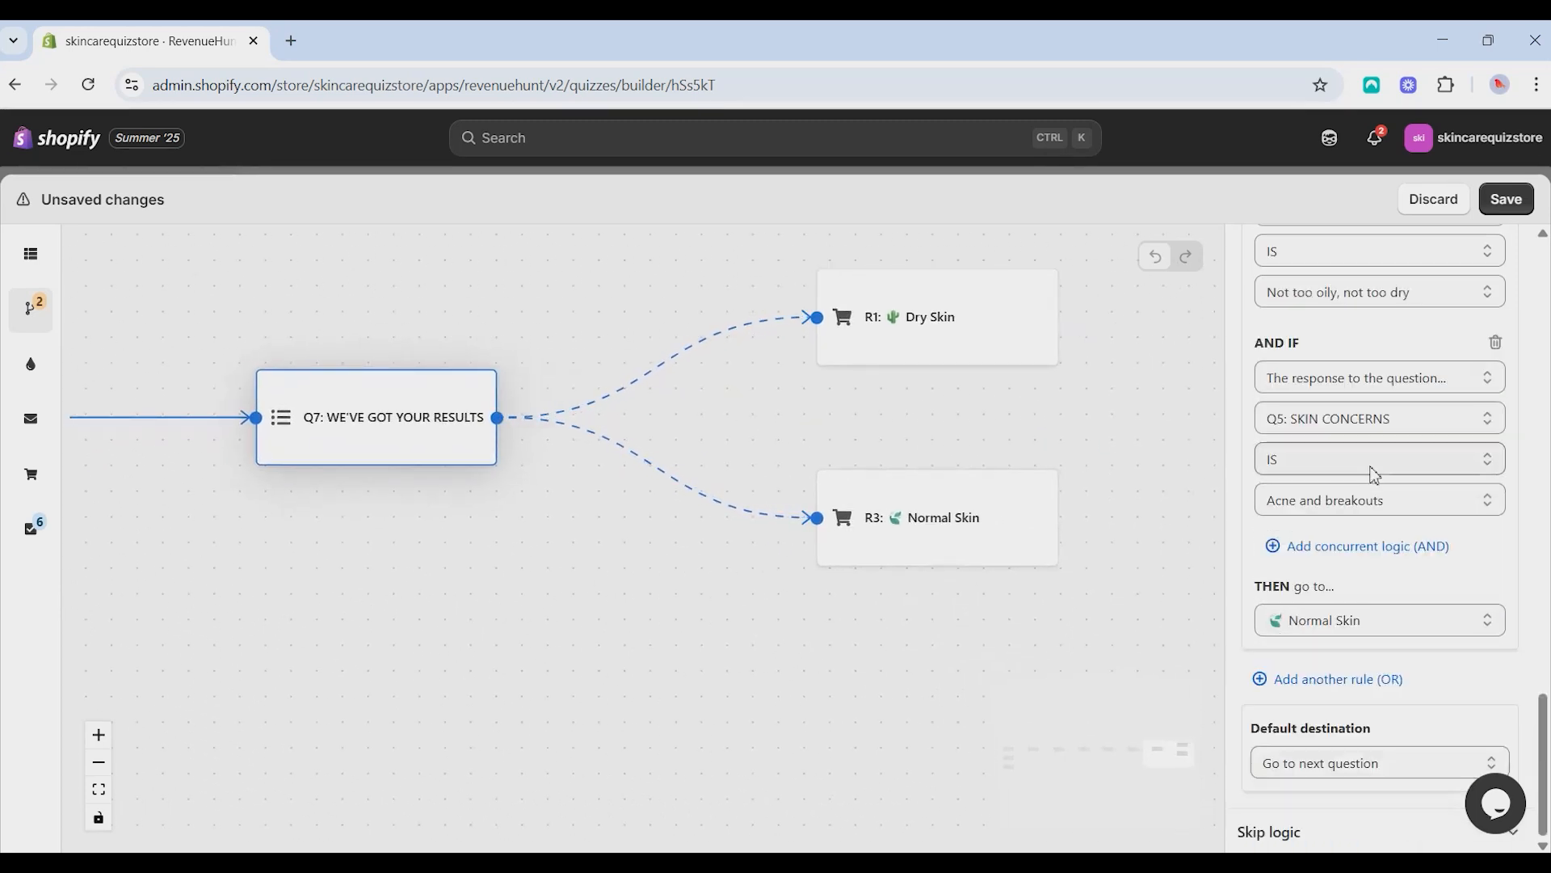
- Add a fourth jump rule with the condition that Q3: AGE GROUP is Teens and 20's
{"action": "left_click", "coordinate": [1354, 682]}
{"action": "left_click", "coordinate": [1358, 334]}
{"action": "left_click", "coordinate": [1325, 418]}
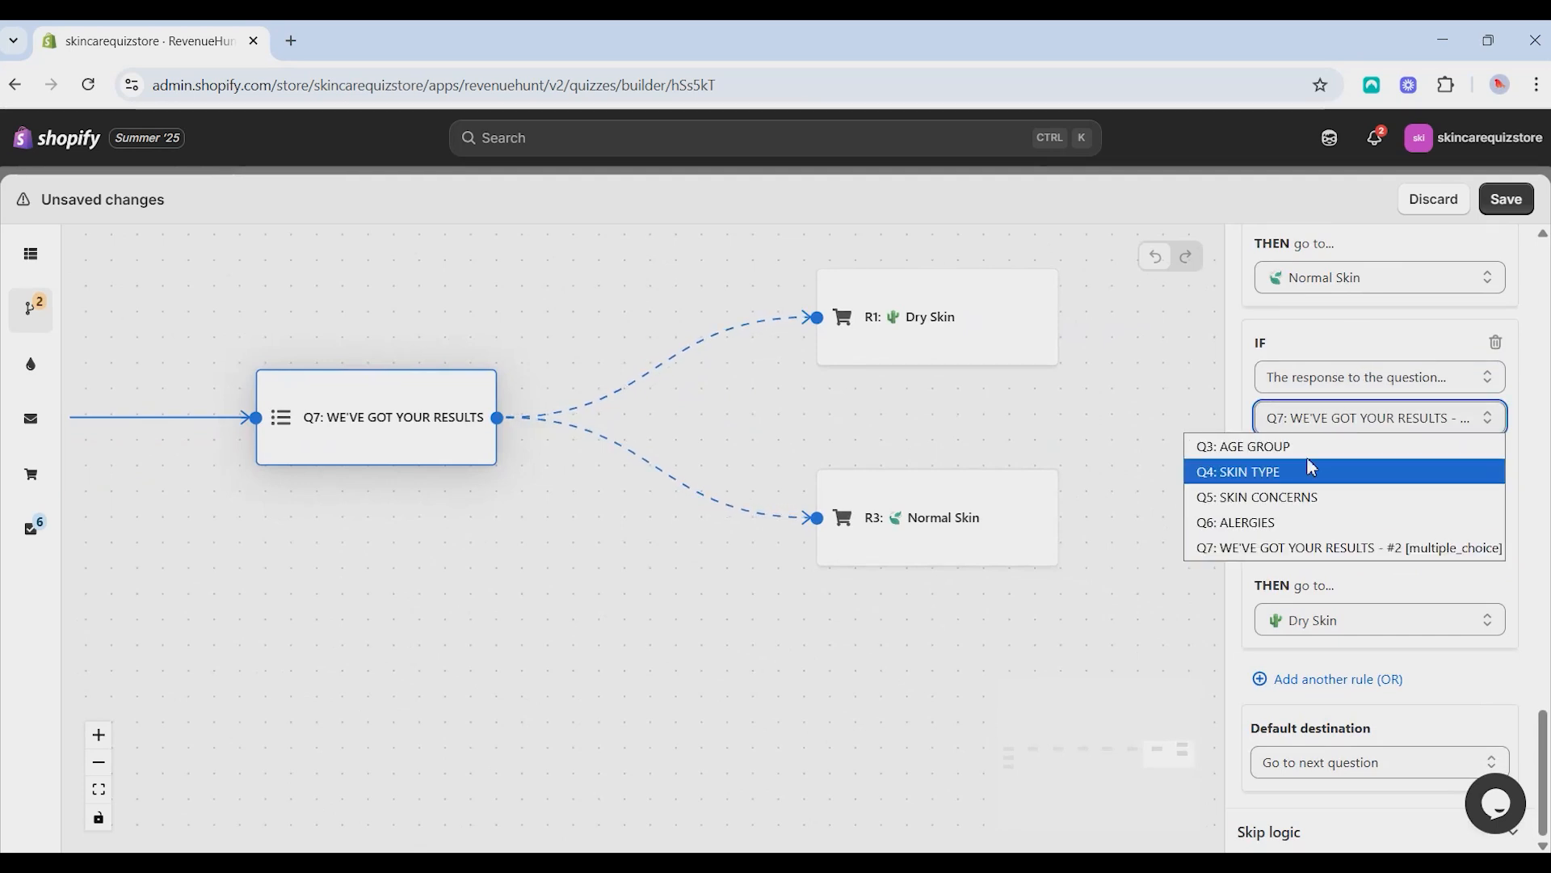
{"action": "left_click", "coordinate": [1303, 446]}
- Add a concurrent condition to the fourth rule that Q4: SKIN TYPE is Oily in certain spots, leading to the Combination Skin results page
{"action": "left_click", "coordinate": [1323, 546]}
{"action": "scroll", "coordinate": [1322, 557], "scroll_direction": "down", "scroll_amount": 3}
{"action": "left_click", "coordinate": [1341, 378]}
{"action": "left_click", "coordinate": [1337, 406]}
{"action": "left_click", "coordinate": [1313, 417]}
{"action": "left_click", "coordinate": [1302, 472]}
{"action": "left_click", "coordinate": [1325, 500]}
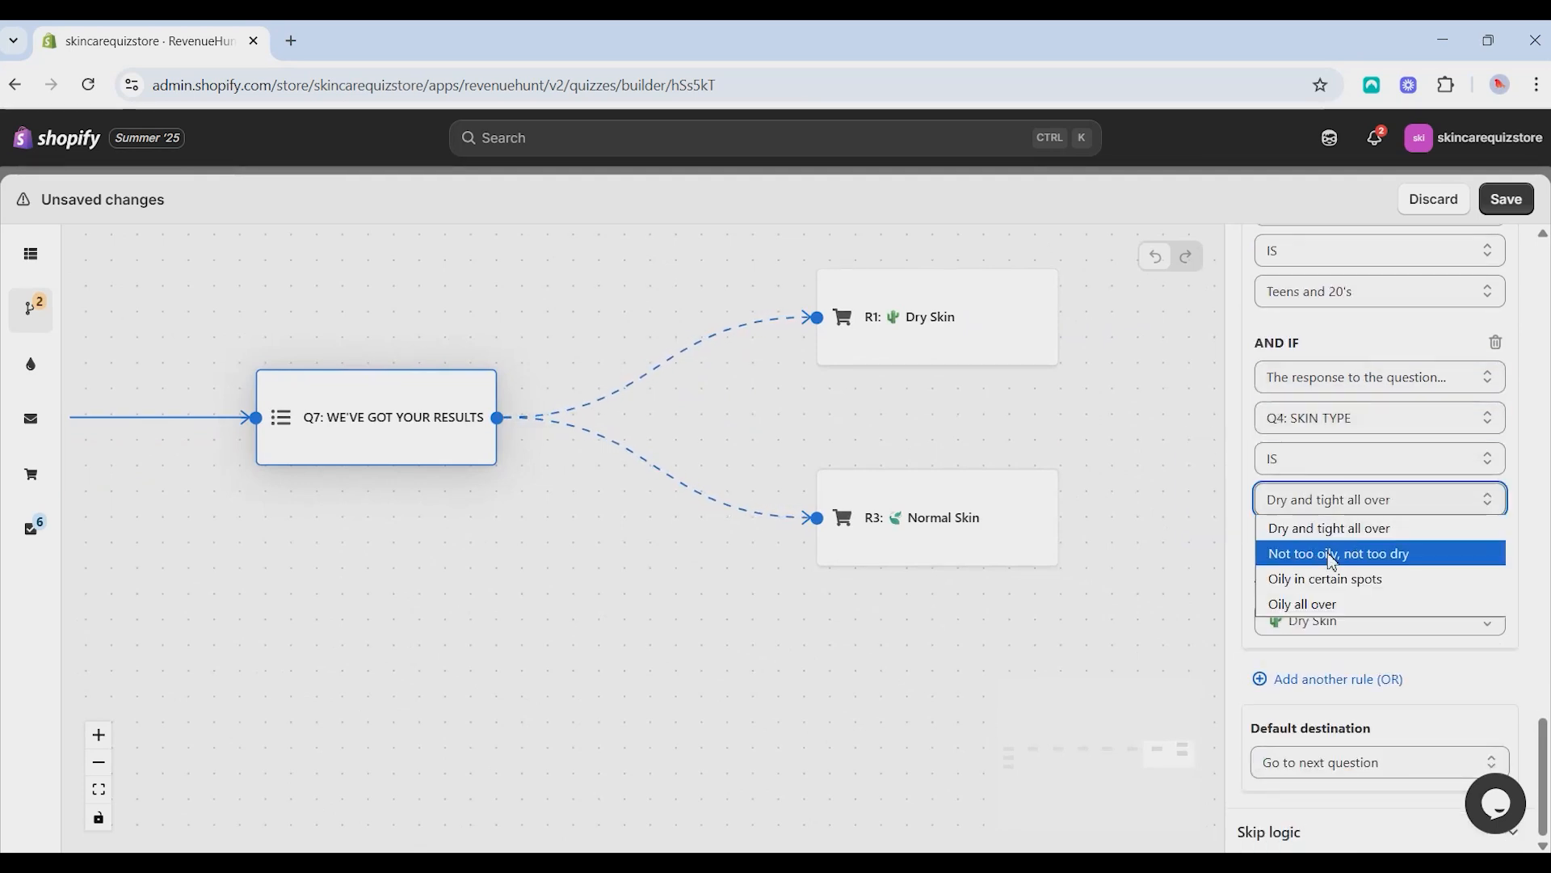
{"action": "left_click", "coordinate": [1301, 575]}
{"action": "left_click", "coordinate": [1373, 620]}
{"action": "left_click", "coordinate": [1325, 512]}
- Add a fifth jump rule with the condition that Q3: AGE GROUP is Teens and 20's
{"action": "scroll", "coordinate": [1387, 580], "scroll_direction": "down", "scroll_amount": 5}
{"action": "left_click", "coordinate": [1362, 377]}
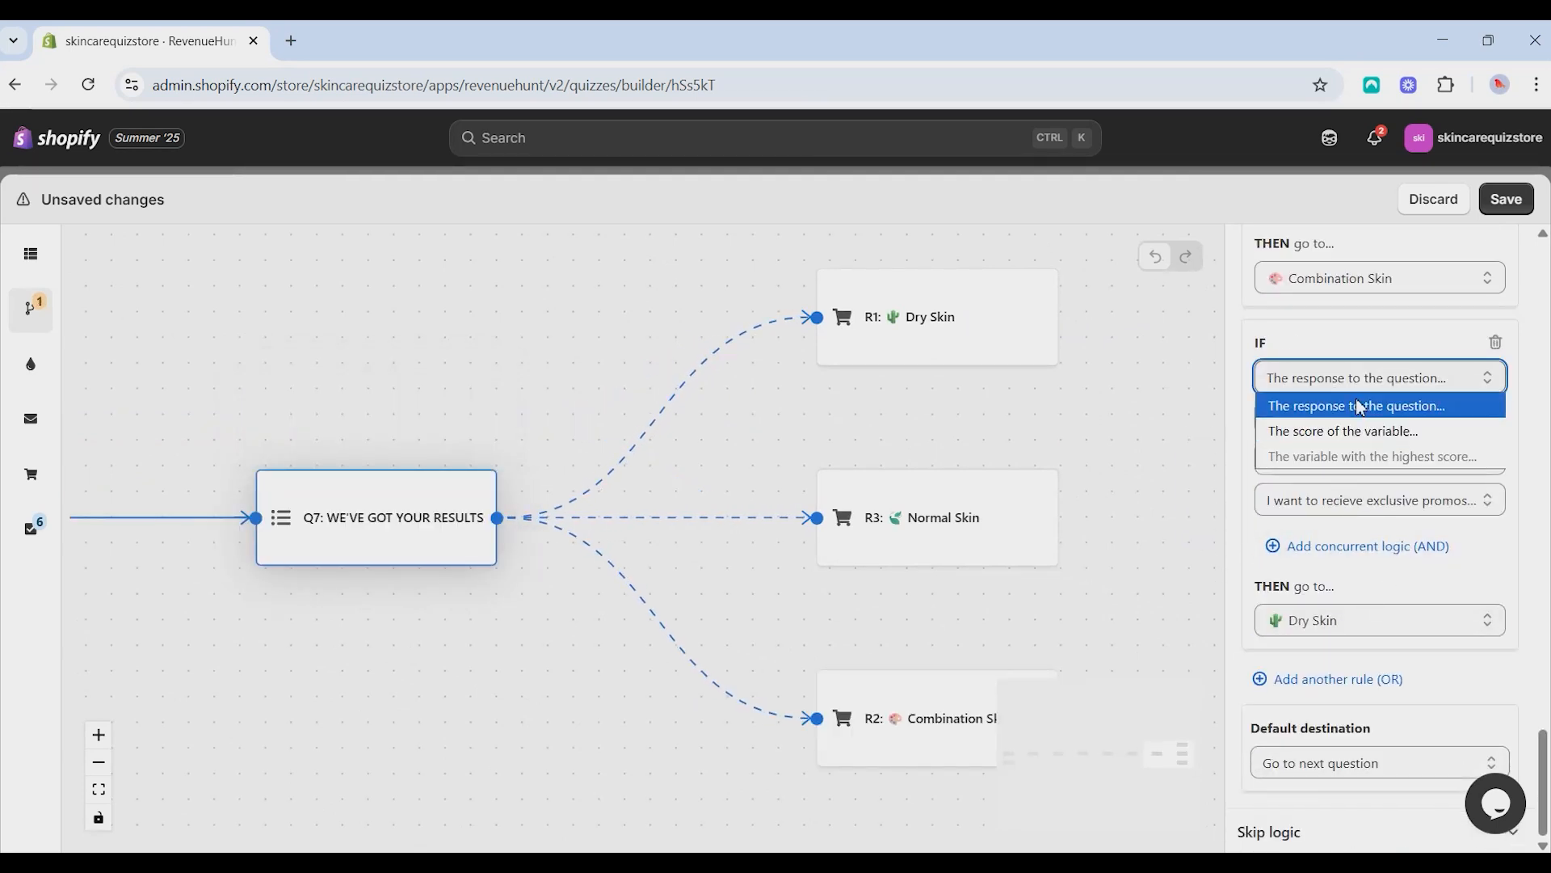
{"action": "left_click", "coordinate": [1357, 406]}
{"action": "left_click", "coordinate": [1349, 418]}
{"action": "left_click", "coordinate": [1316, 446]}
- Add a concurrent condition to the fifth rule that Q4: SKIN TYPE is Oily all over, leading to the Oily Skin results page
{"action": "left_click", "coordinate": [1347, 545]}
{"action": "scroll", "coordinate": [1348, 539], "scroll_direction": "down", "scroll_amount": 3}
{"action": "left_click", "coordinate": [1385, 426]}
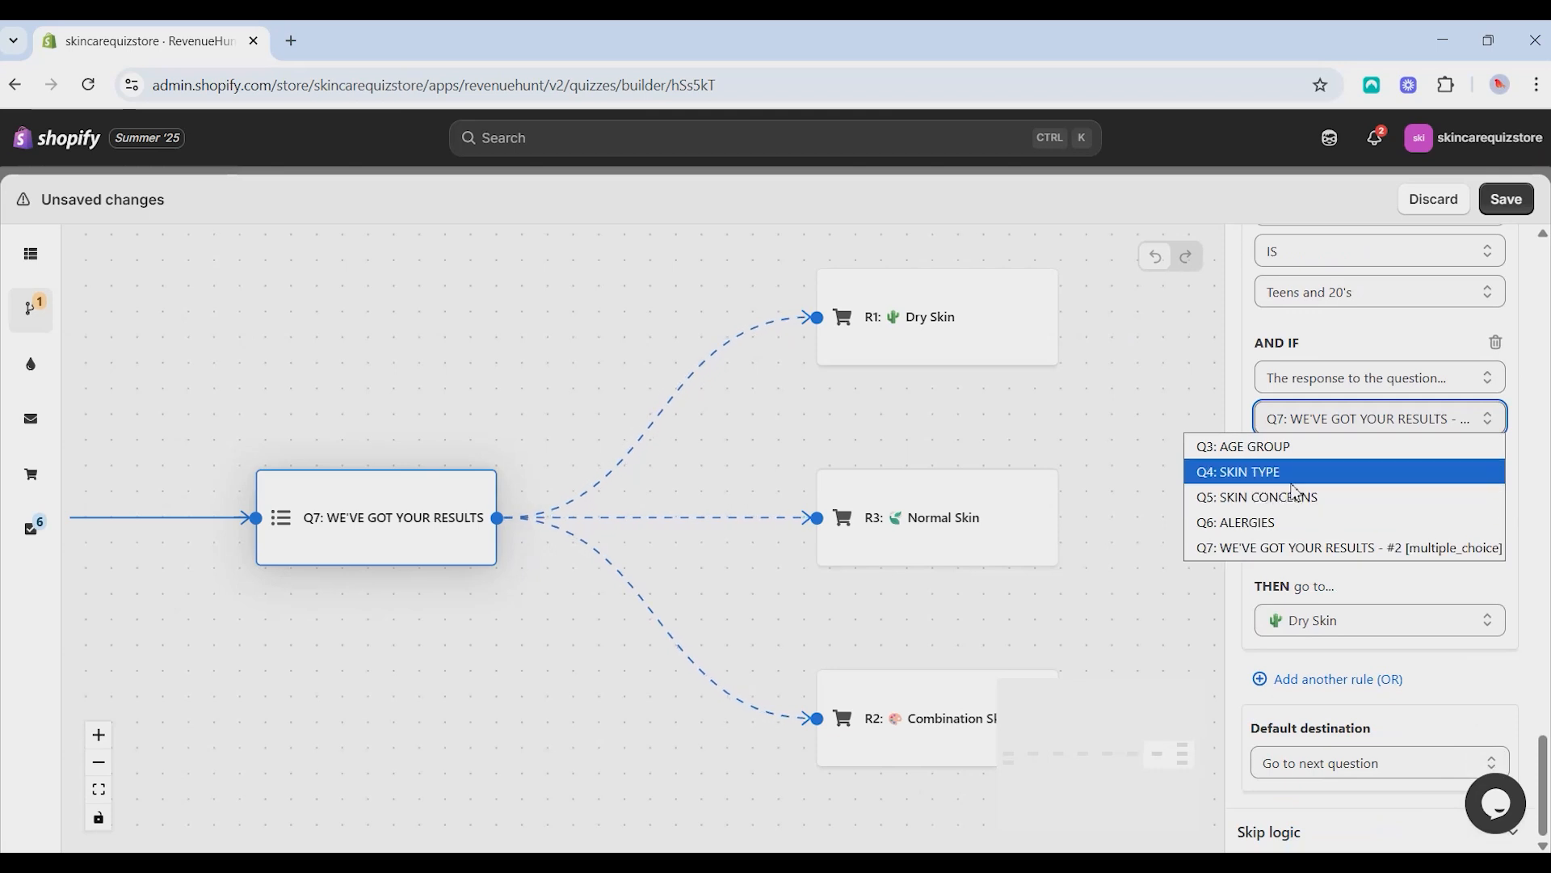
{"action": "left_click", "coordinate": [1293, 467]}
{"action": "left_click", "coordinate": [1373, 500]}
{"action": "left_click", "coordinate": [1293, 604]}
{"action": "left_click", "coordinate": [1373, 620]}
{"action": "left_click", "coordinate": [1292, 560]}
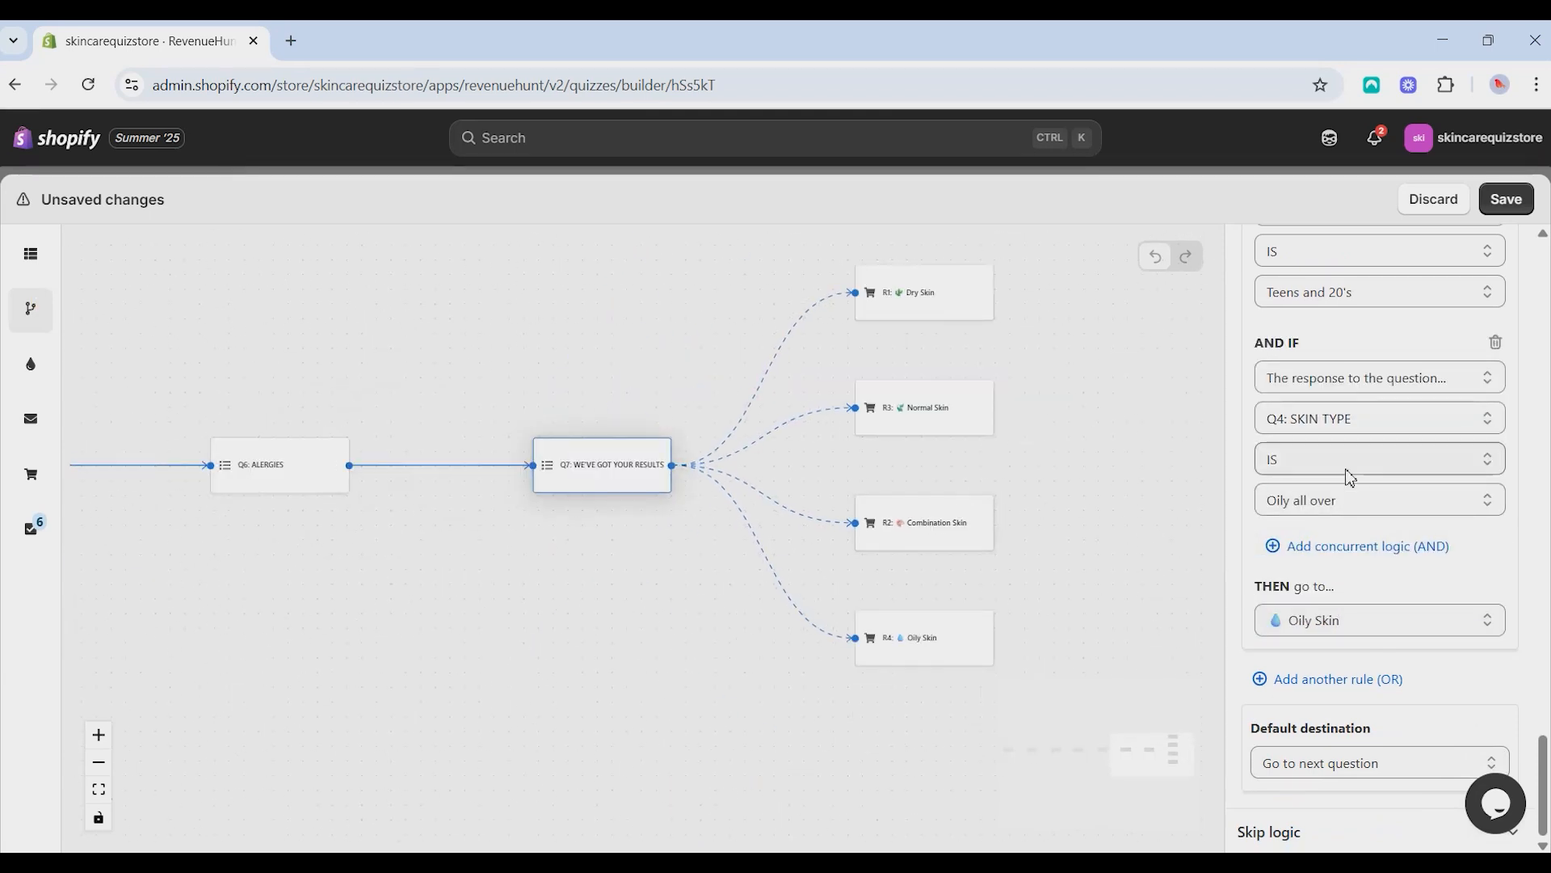
- Save the quiz with its new jump rules and open the quiz preview
{"action": "scroll", "coordinate": [1373, 485], "scroll_direction": "up", "scroll_amount": 10}
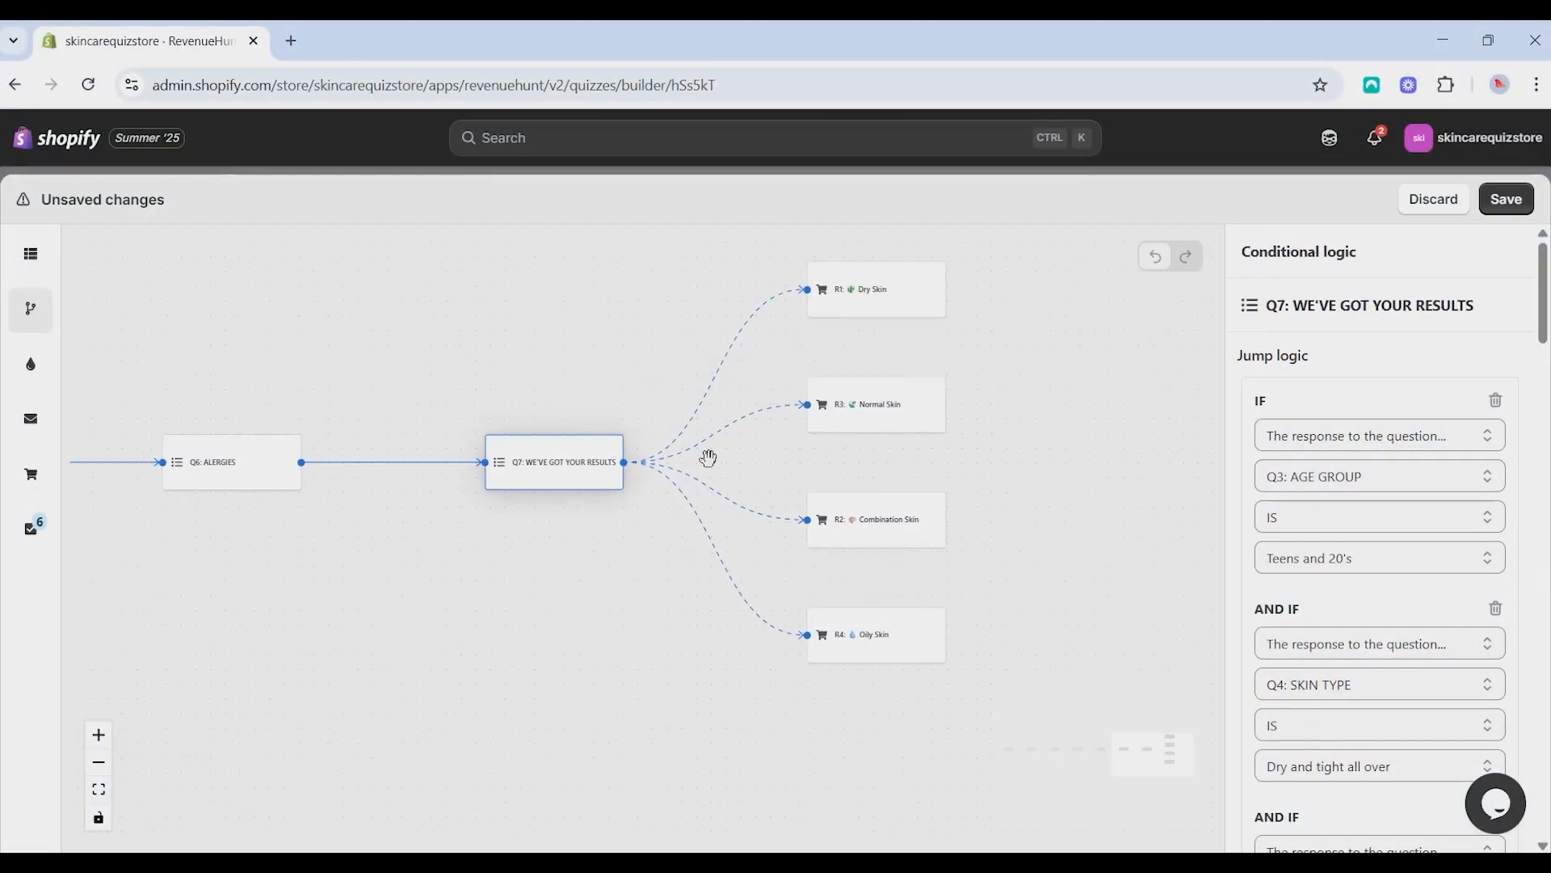
{"action": "scroll", "coordinate": [707, 453], "scroll_direction": "up", "scroll_amount": 3}
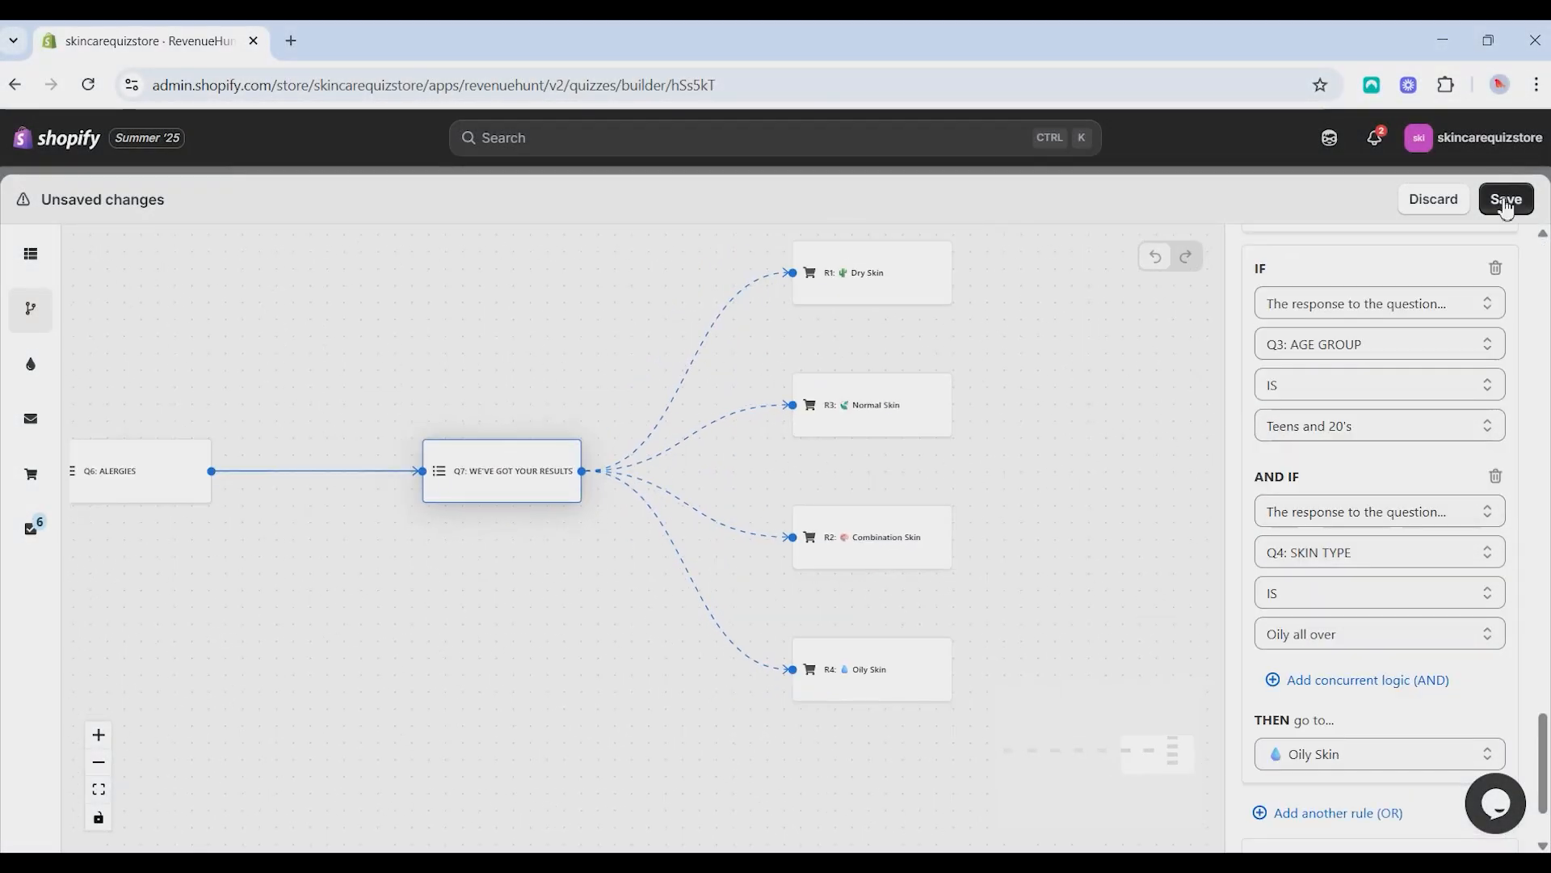
{"action": "left_click", "coordinate": [1507, 201]}
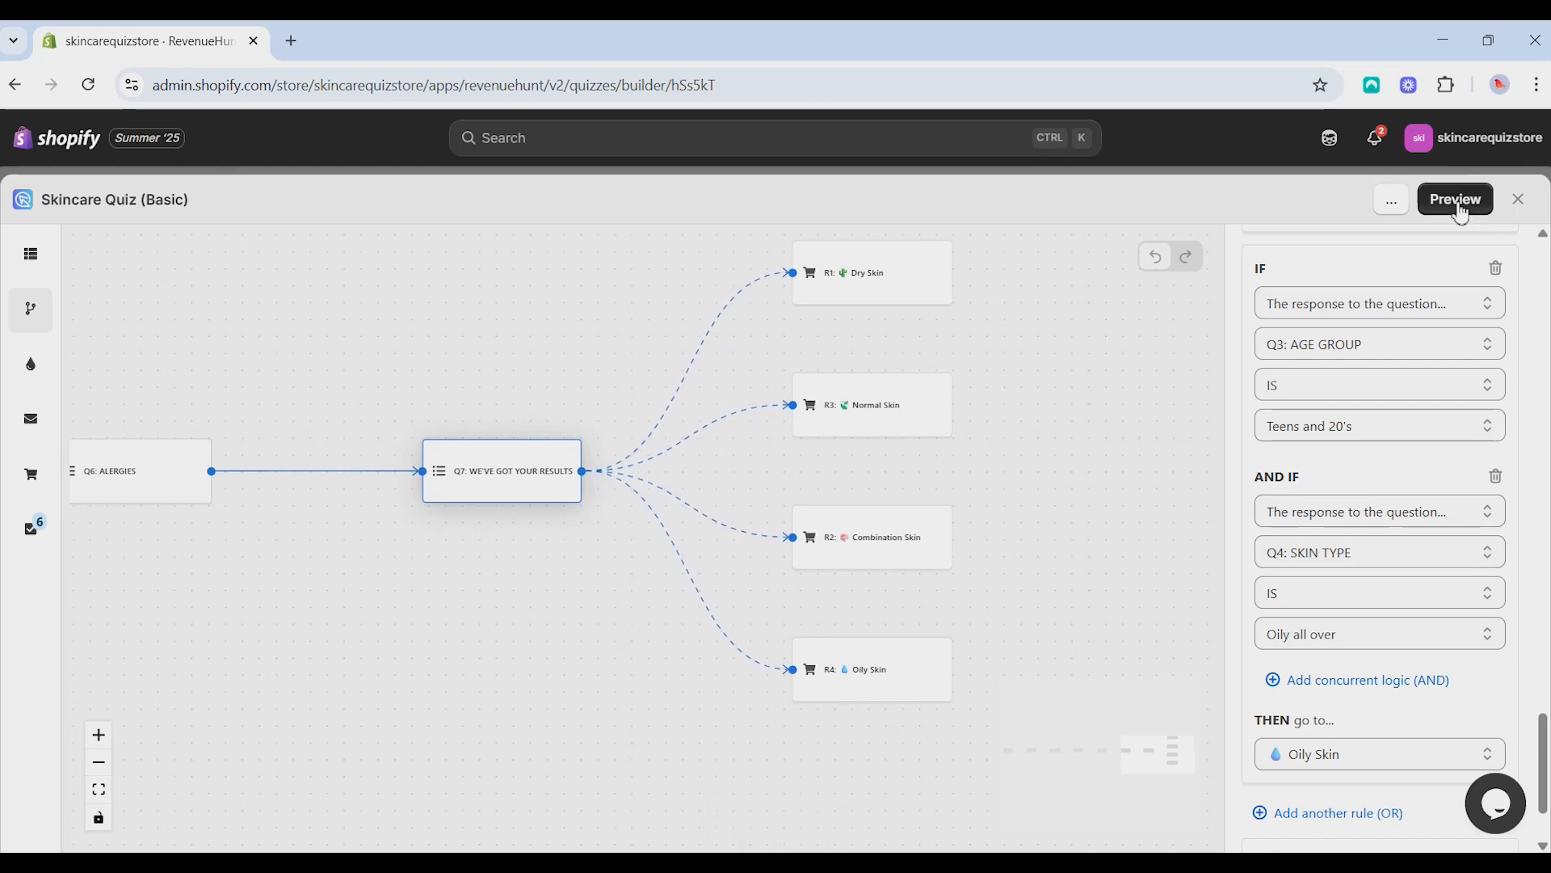
{"action": "left_click", "coordinate": [1456, 201]}
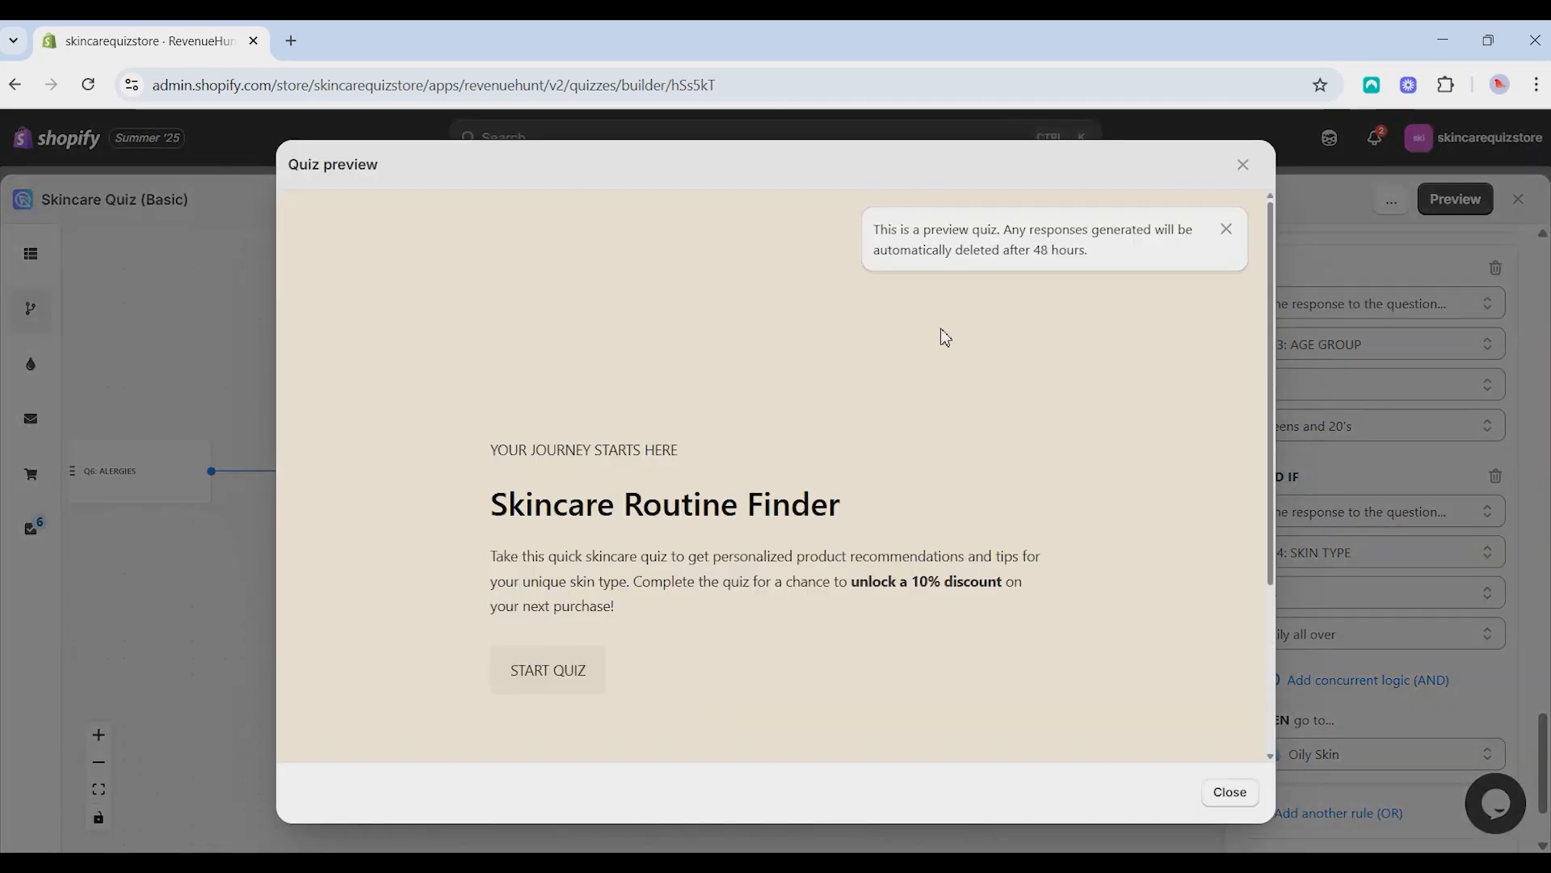
- Start the preview quiz, enter the first name, and answer the age group and skin type questions
{"action": "left_click", "coordinate": [594, 675]}
{"action": "left_click", "coordinate": [602, 563]}
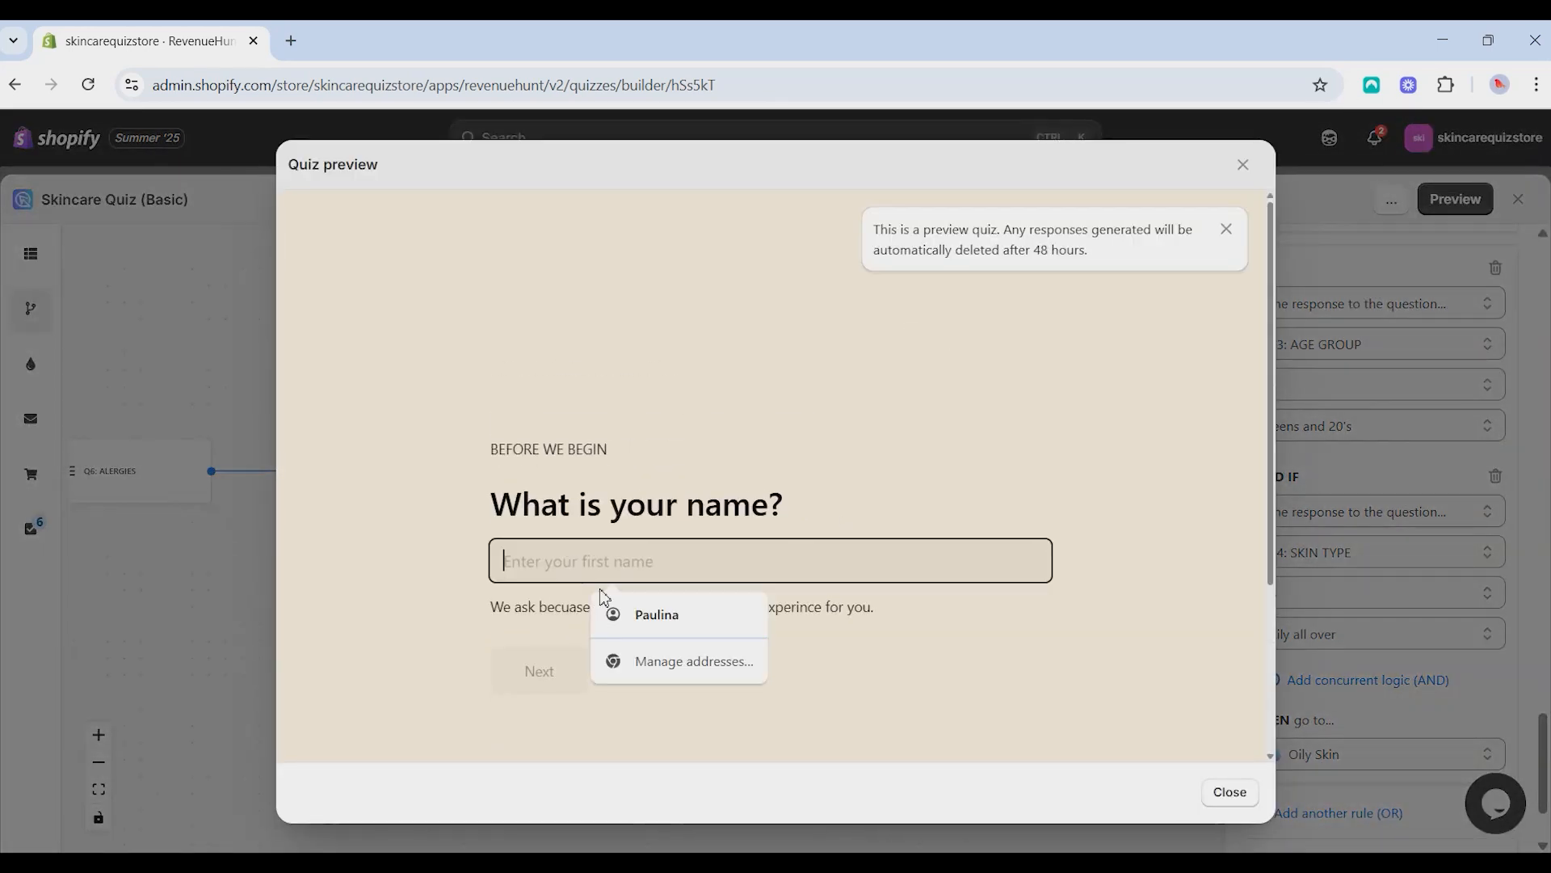
{"action": "left_click", "coordinate": [638, 614]}
{"action": "left_click", "coordinate": [549, 671]}
{"action": "left_click", "coordinate": [622, 592]}
{"action": "scroll", "coordinate": [623, 404], "scroll_direction": "down", "scroll_amount": 3}
{"action": "left_click", "coordinate": [625, 361]}
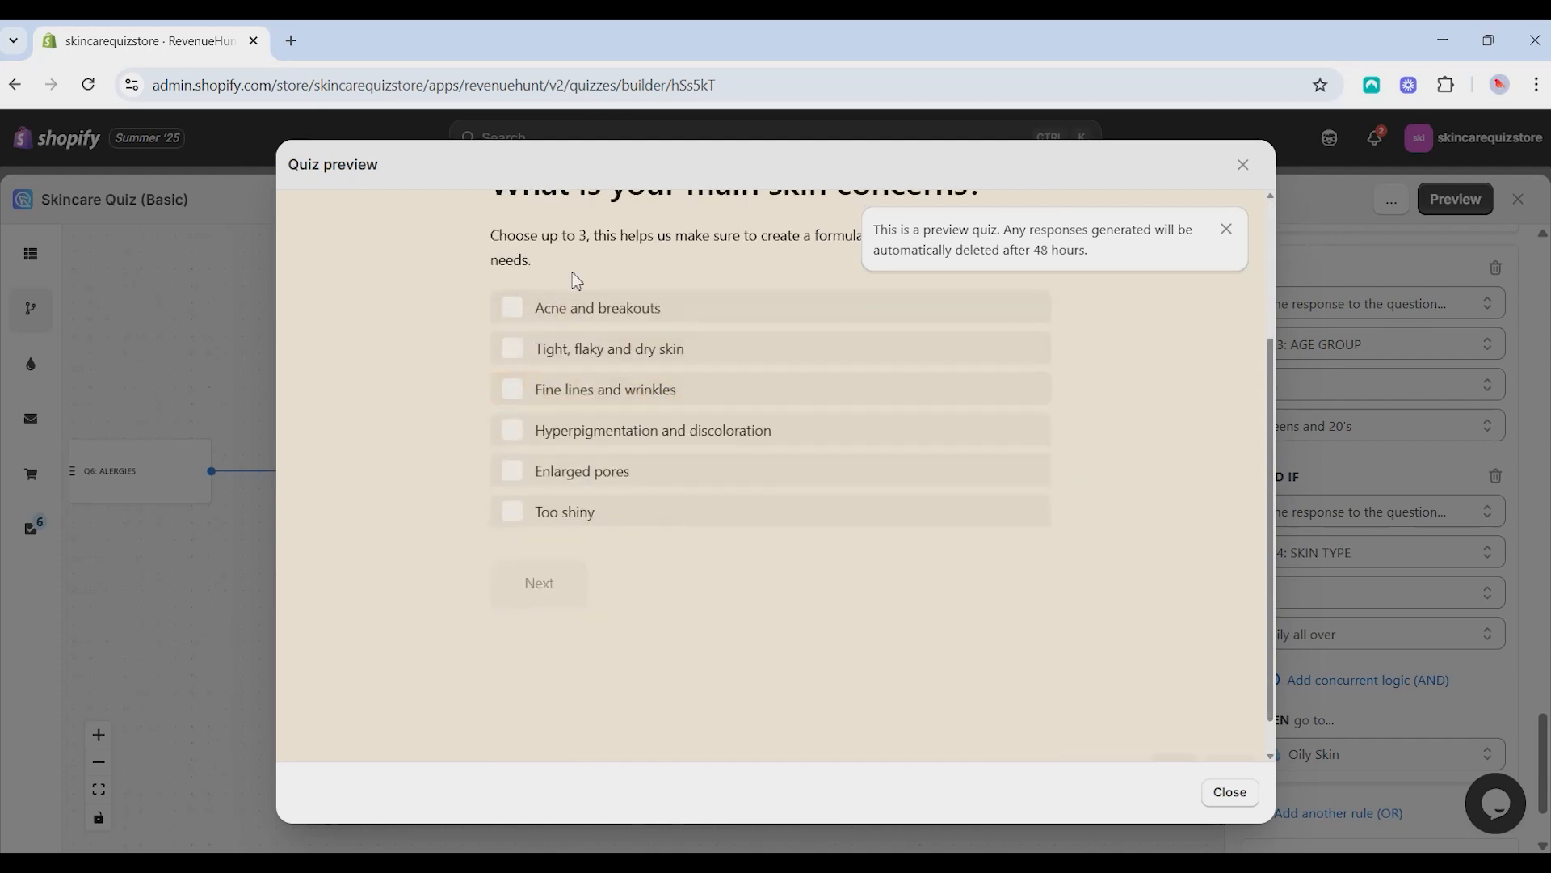
- Choose Acne and breakouts as the main skin concern and answer the allergies question
{"action": "left_click", "coordinate": [574, 308]}
{"action": "left_click", "coordinate": [558, 583]}
{"action": "left_click", "coordinate": [598, 544]}
{"action": "left_click", "coordinate": [570, 611]}
- Fill in the respondent's email address and continue to the quiz results
{"action": "left_click", "coordinate": [582, 396]}
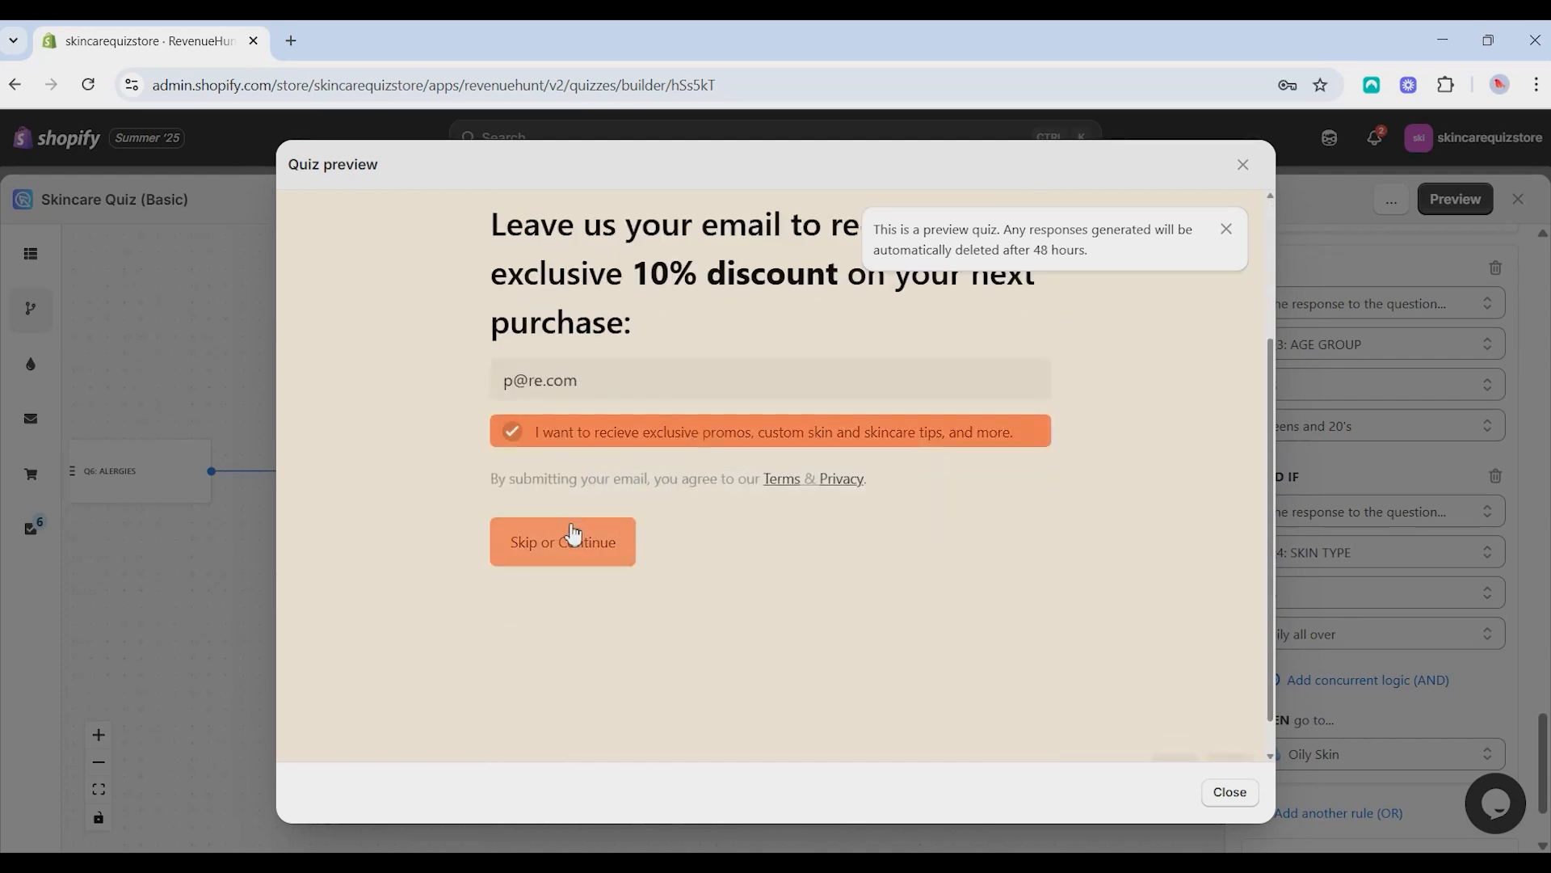
{"action": "left_click", "coordinate": [574, 535]}
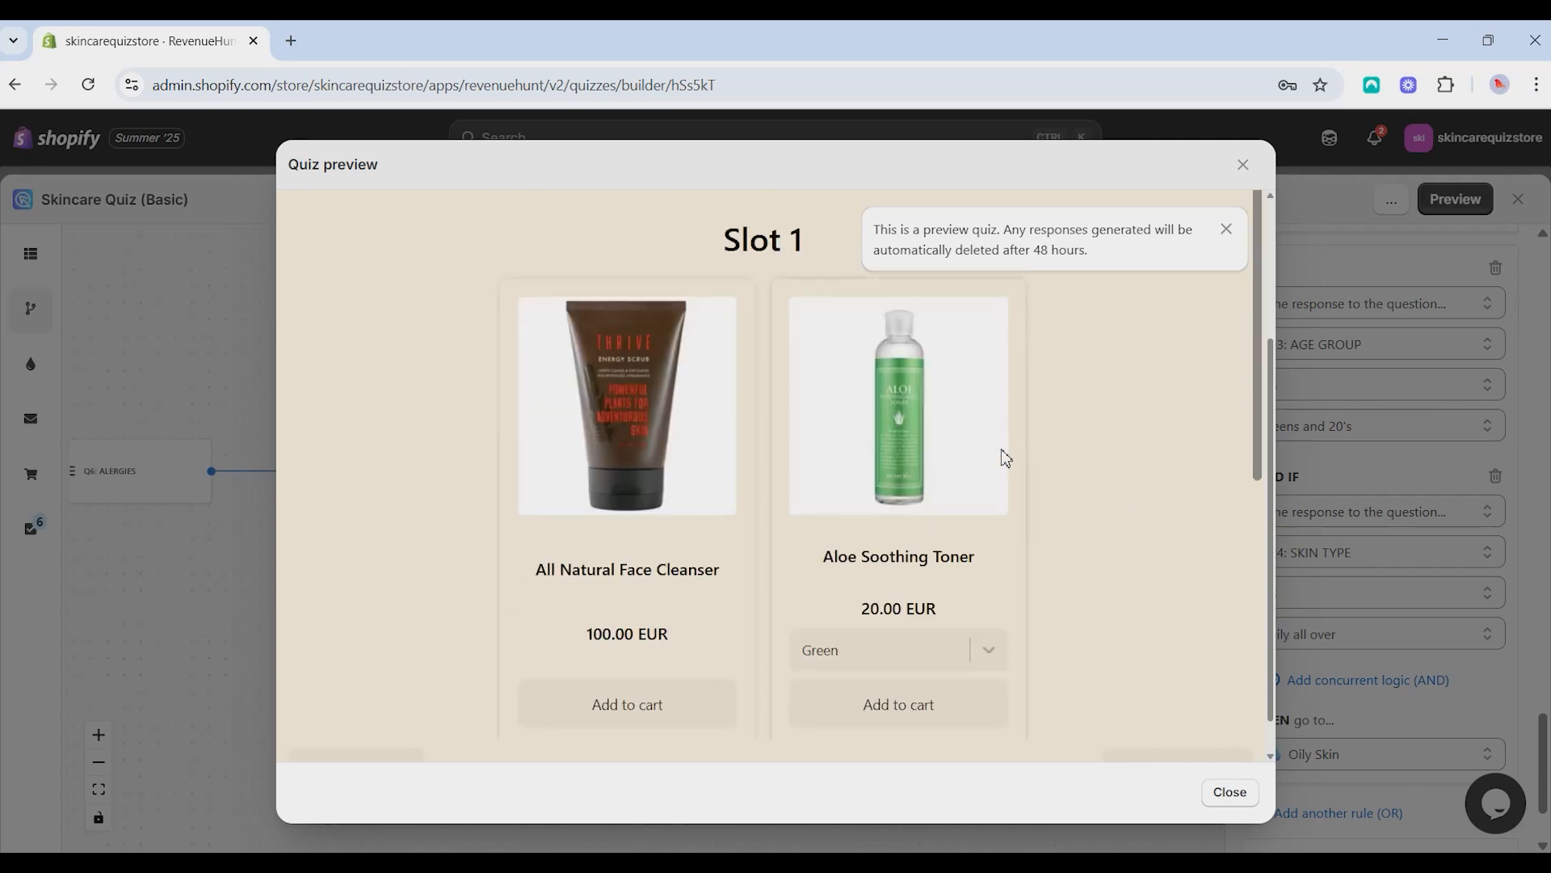
- Examine the recommended products on the preview's results page and close the preview
{"action": "scroll", "coordinate": [1001, 525], "scroll_direction": "down", "scroll_amount": 6}
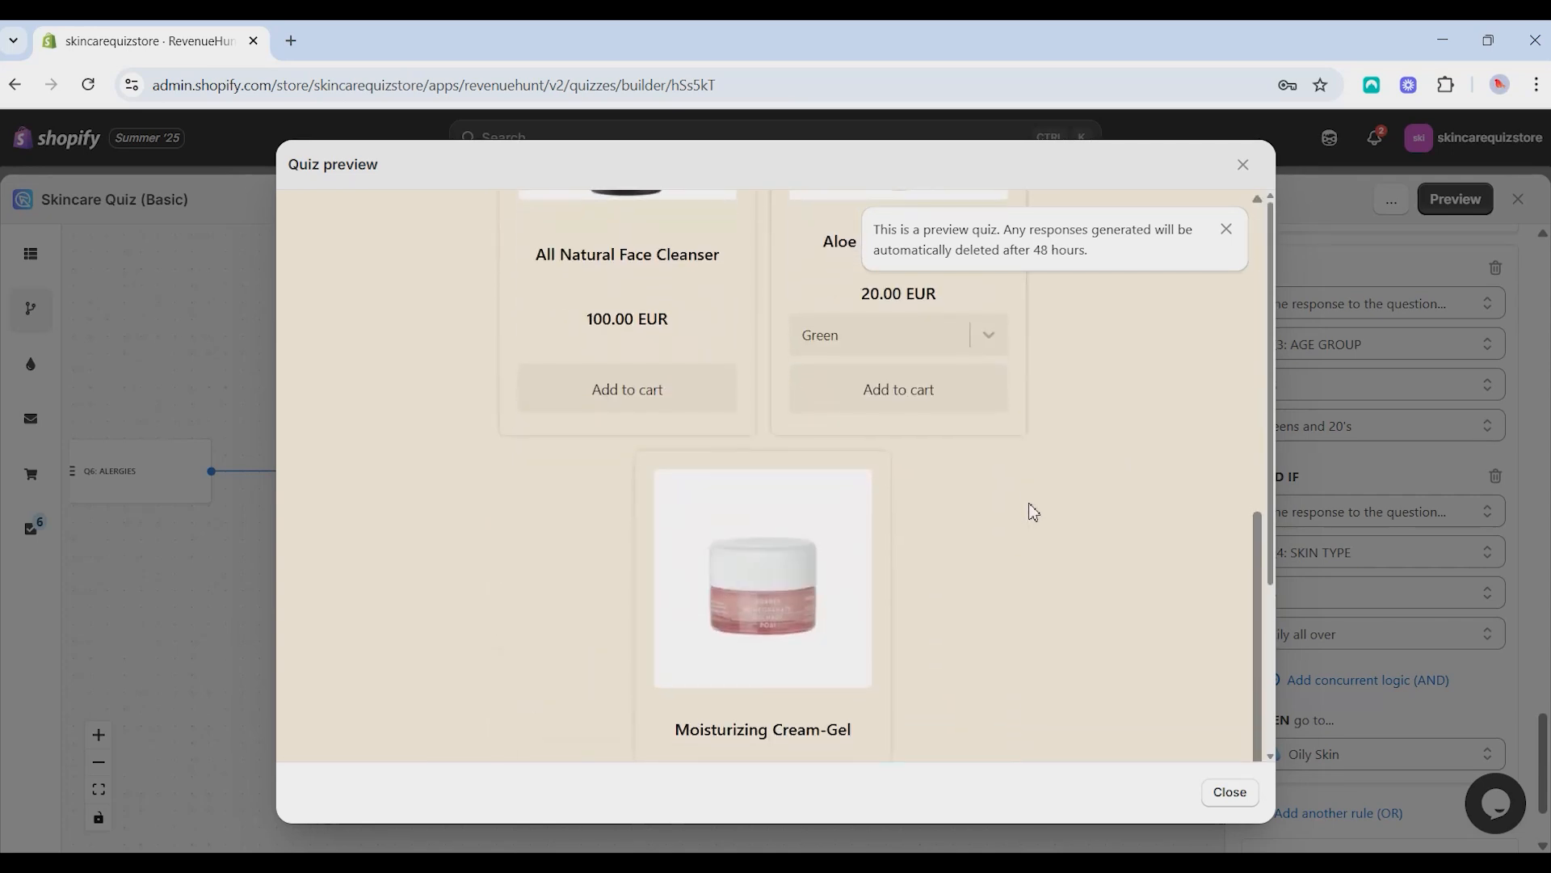
{"action": "scroll", "coordinate": [1024, 522], "scroll_direction": "down", "scroll_amount": 2}
{"action": "left_click", "coordinate": [1249, 166]}
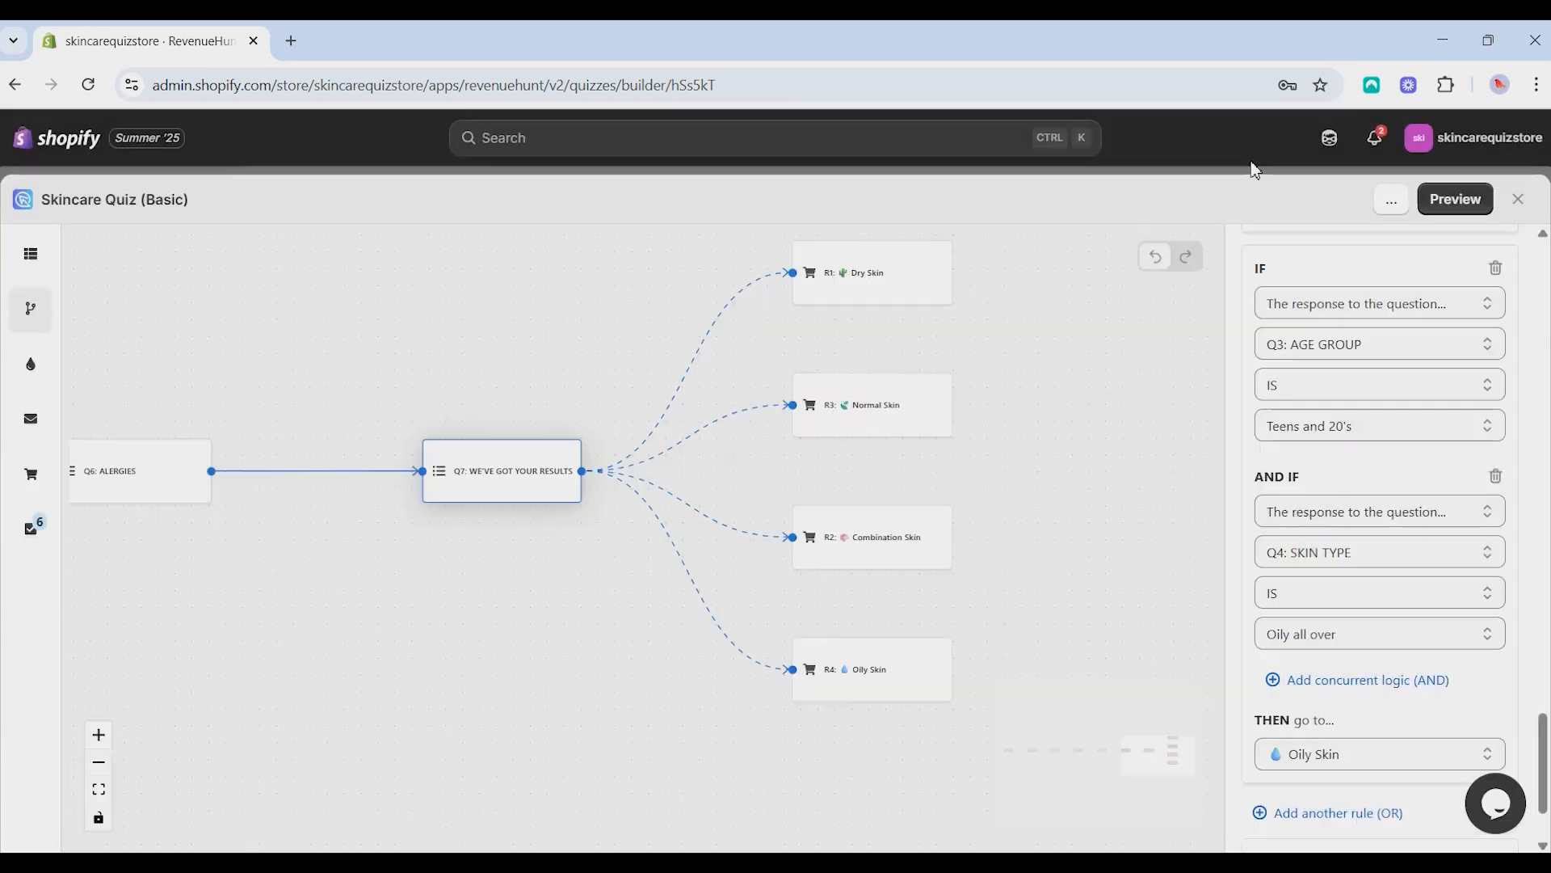
{"action": "left_click_drag", "start_coordinate": [1026, 448], "coordinate": [983, 447]}
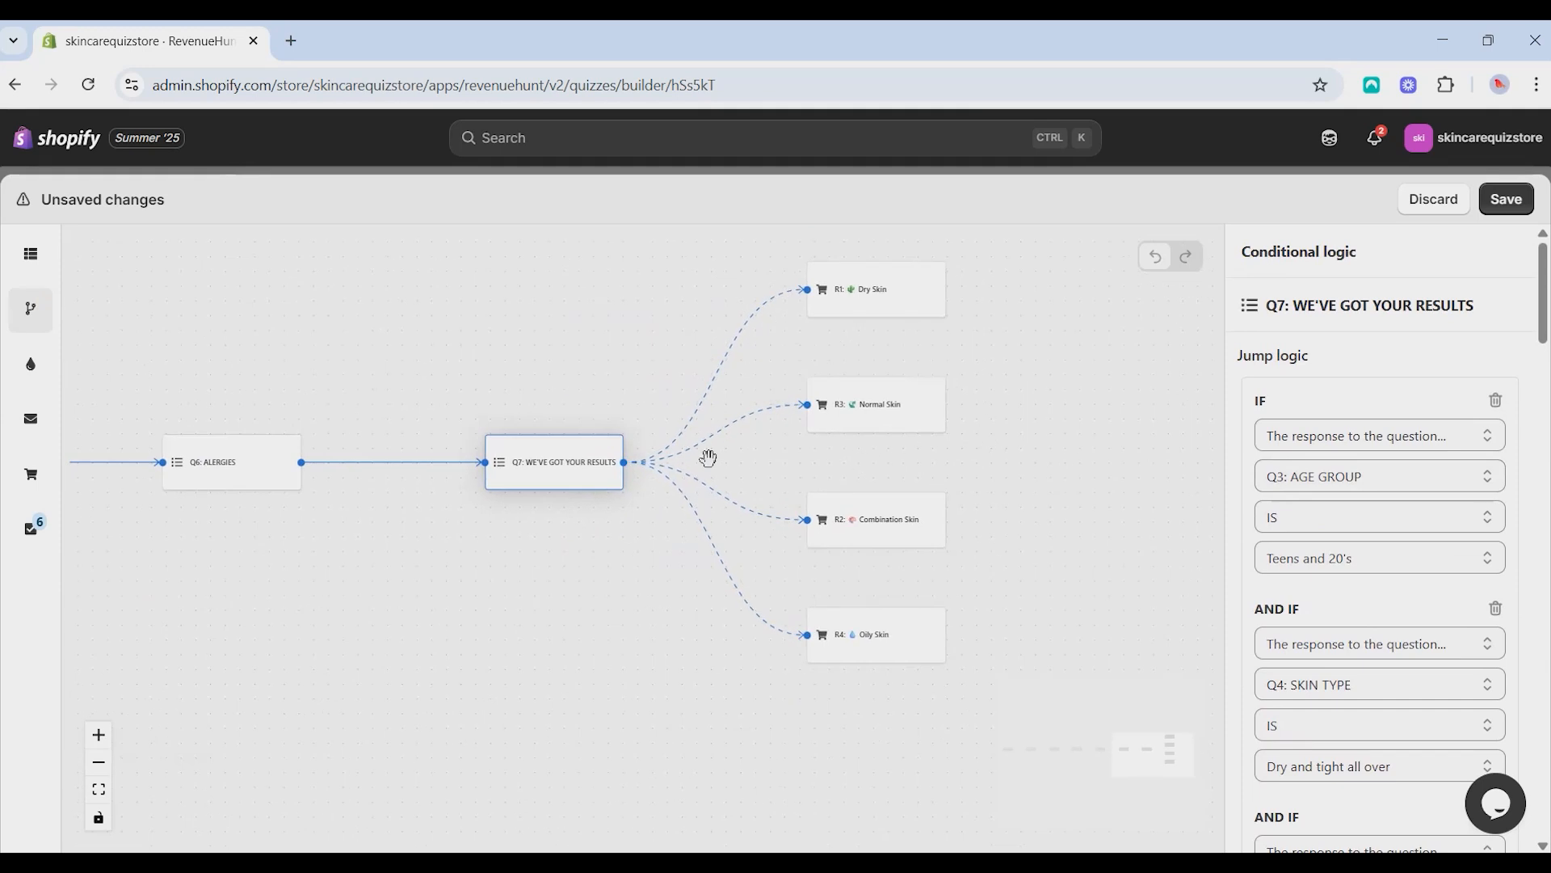
{"action": "scroll", "coordinate": [638, 481], "scroll_direction": "up", "scroll_amount": 2}
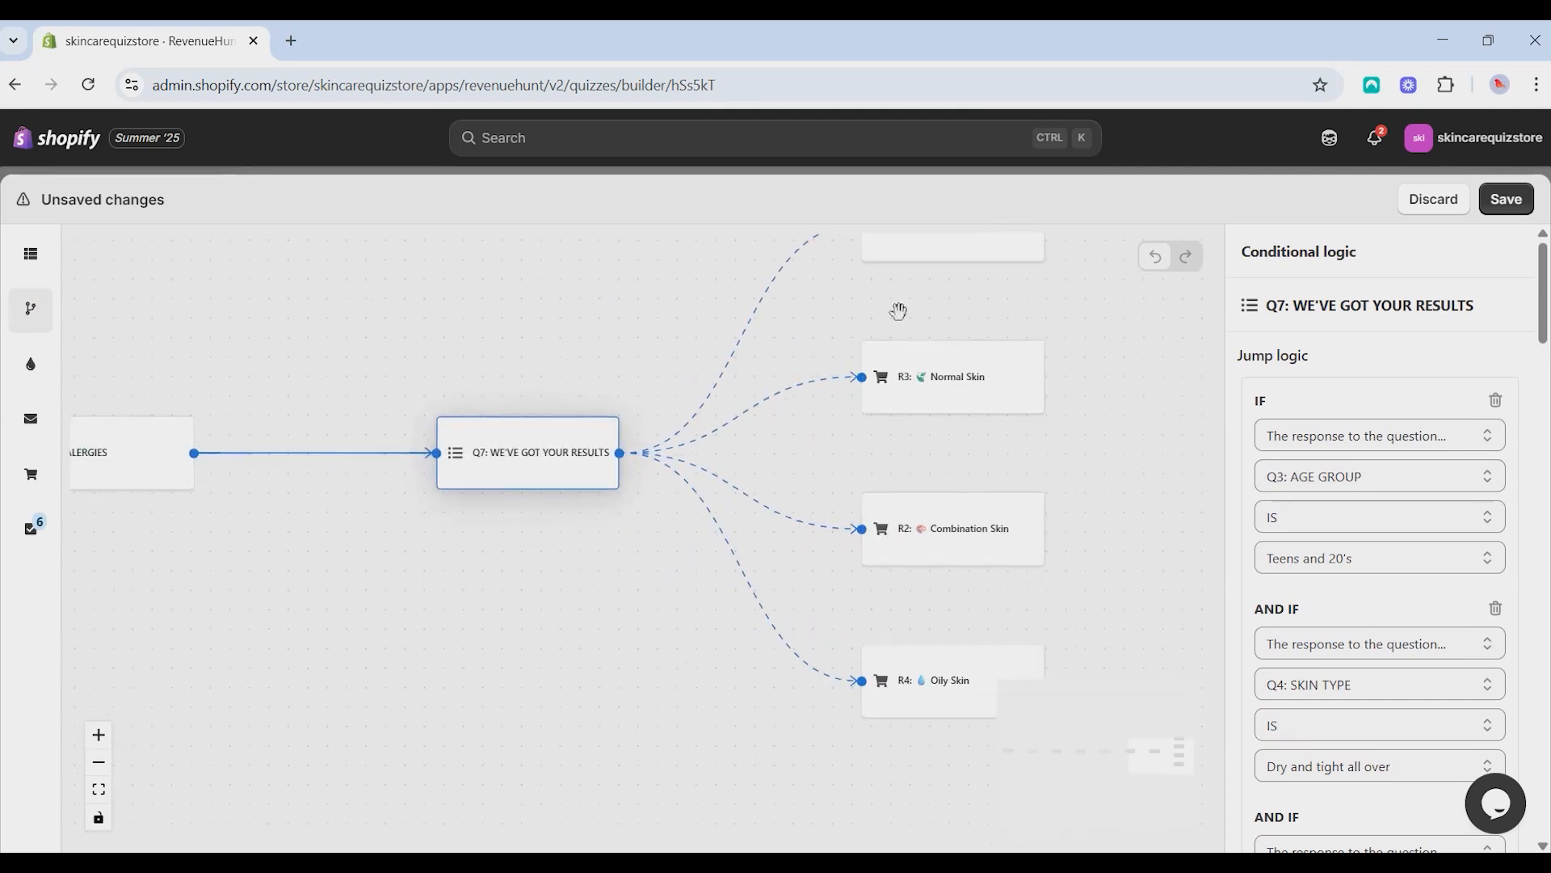
{"action": "left_click_drag", "start_coordinate": [1028, 323], "coordinate": [926, 350]}
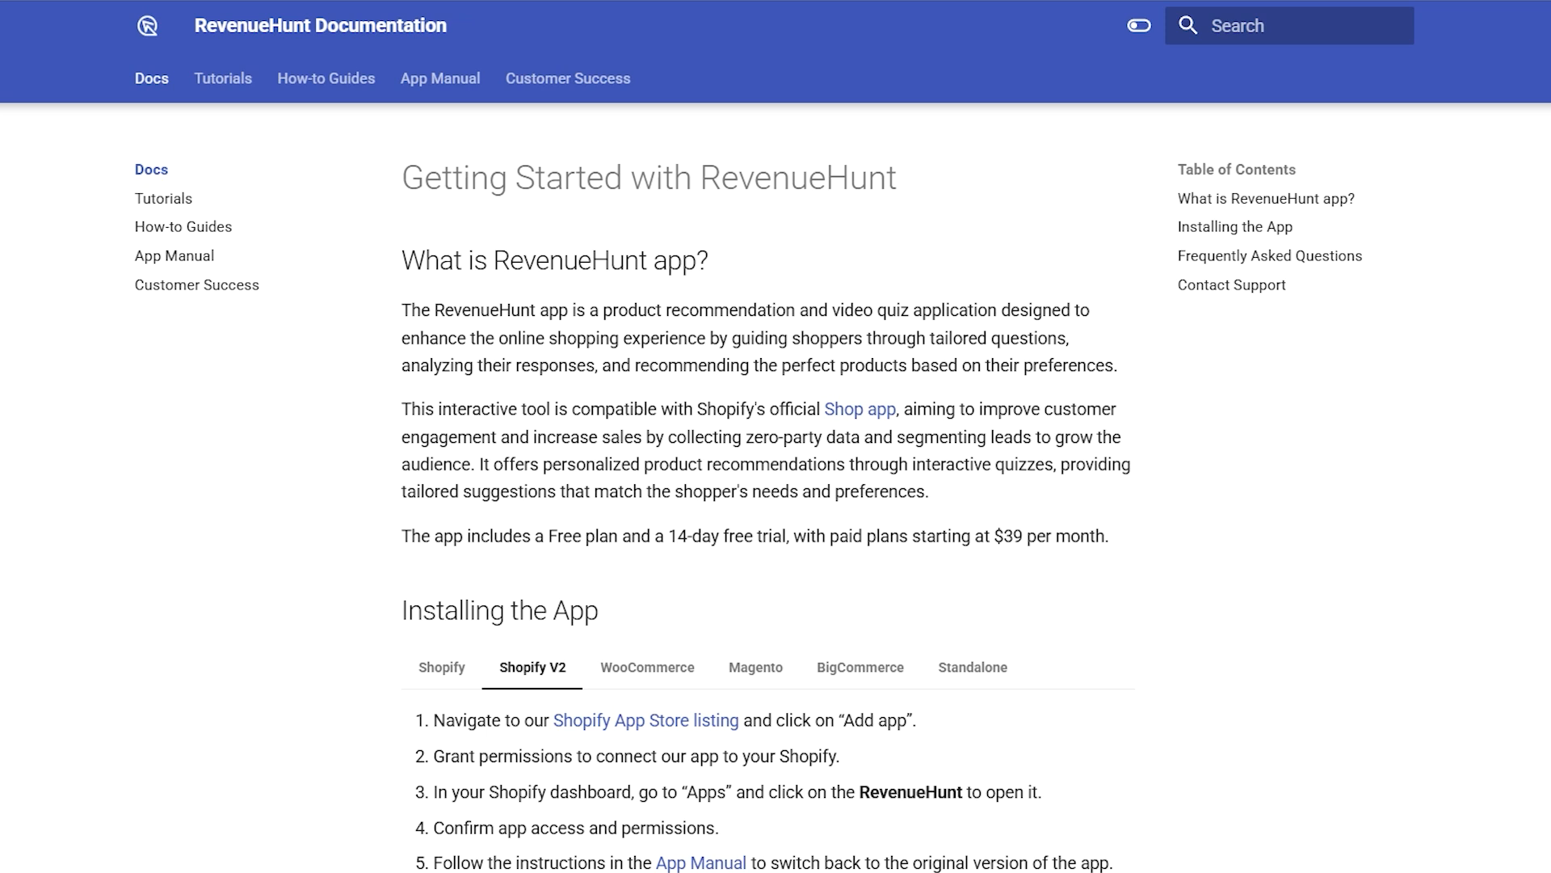
{"action": "scroll", "coordinate": [768, 487], "scroll_direction": "down", "scroll_amount": 9}
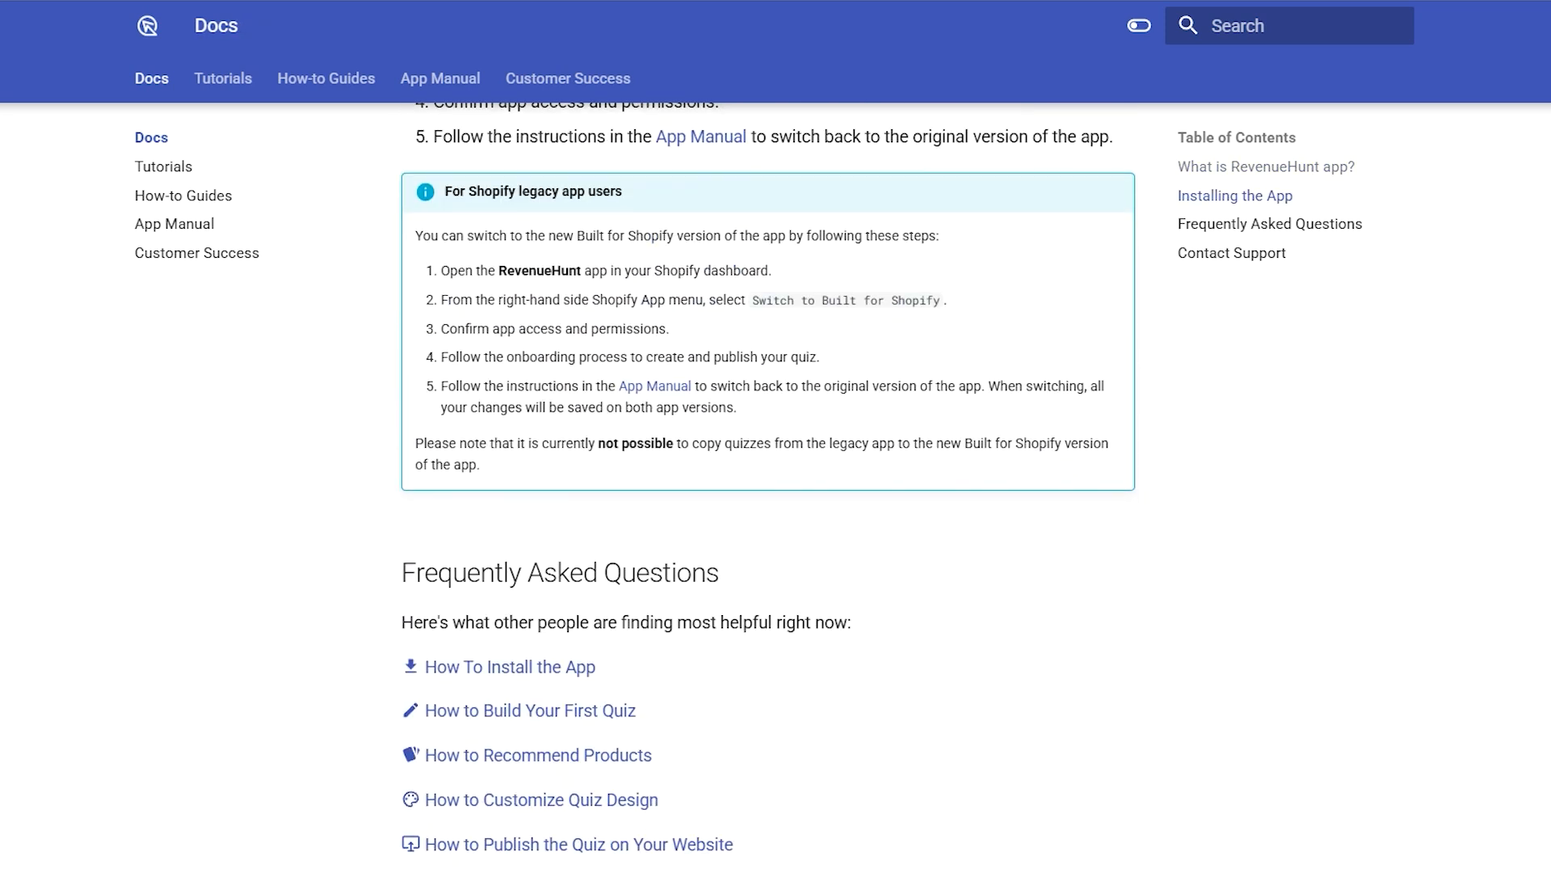
{"action": "scroll", "coordinate": [767, 488], "scroll_direction": "down", "scroll_amount": 4}
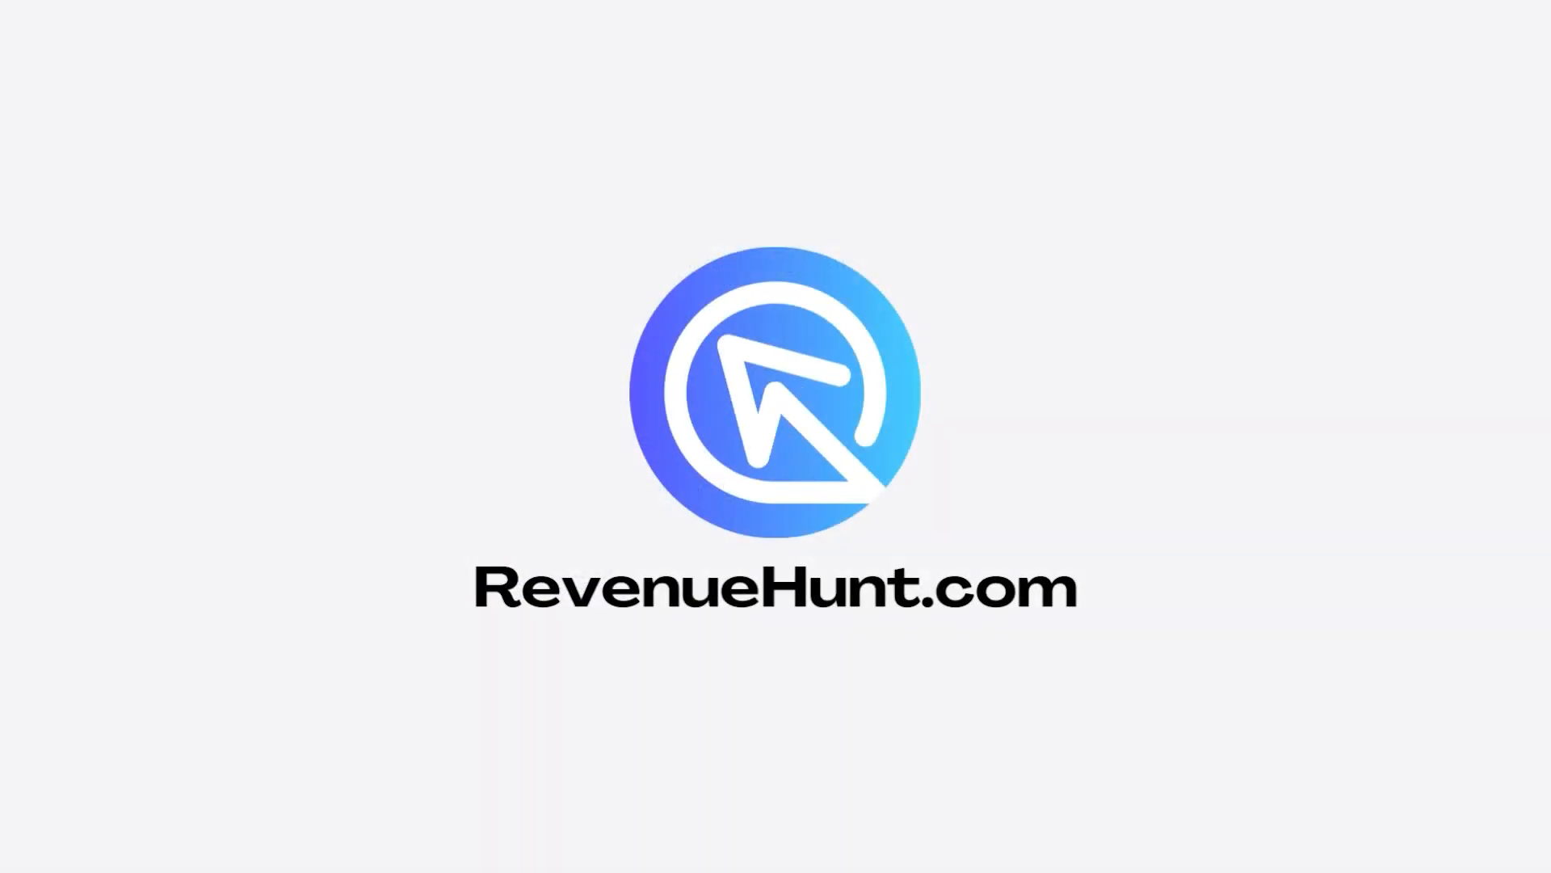